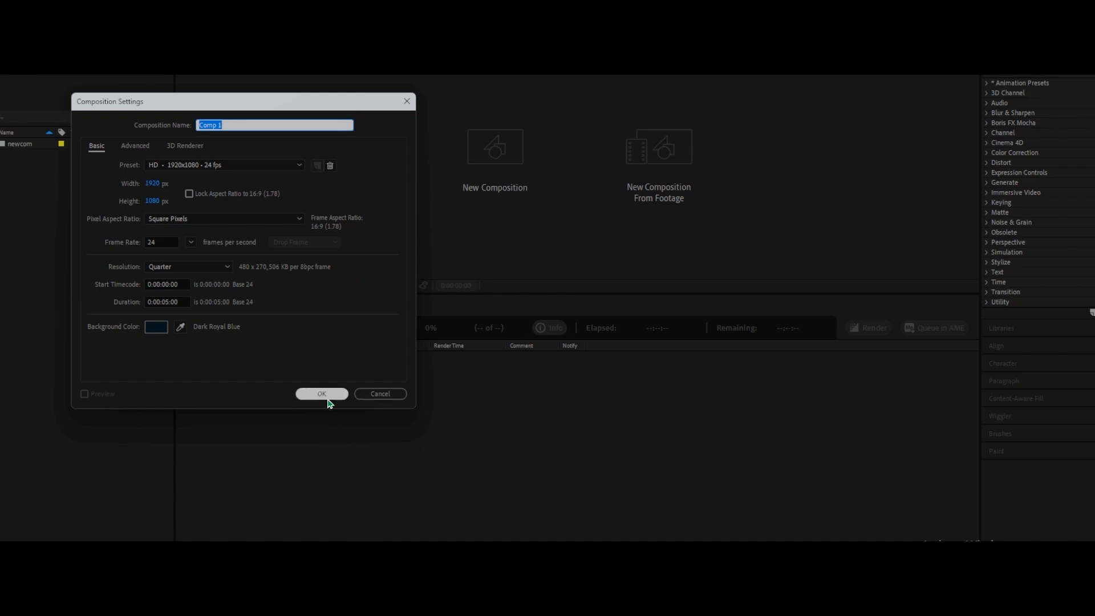
Step: Create a 1920x1080, 24 fps, 5-second composition named Comp 1 and add the TCom concrete image as a layer
{"action": "left_click", "coordinate": [328, 394]}
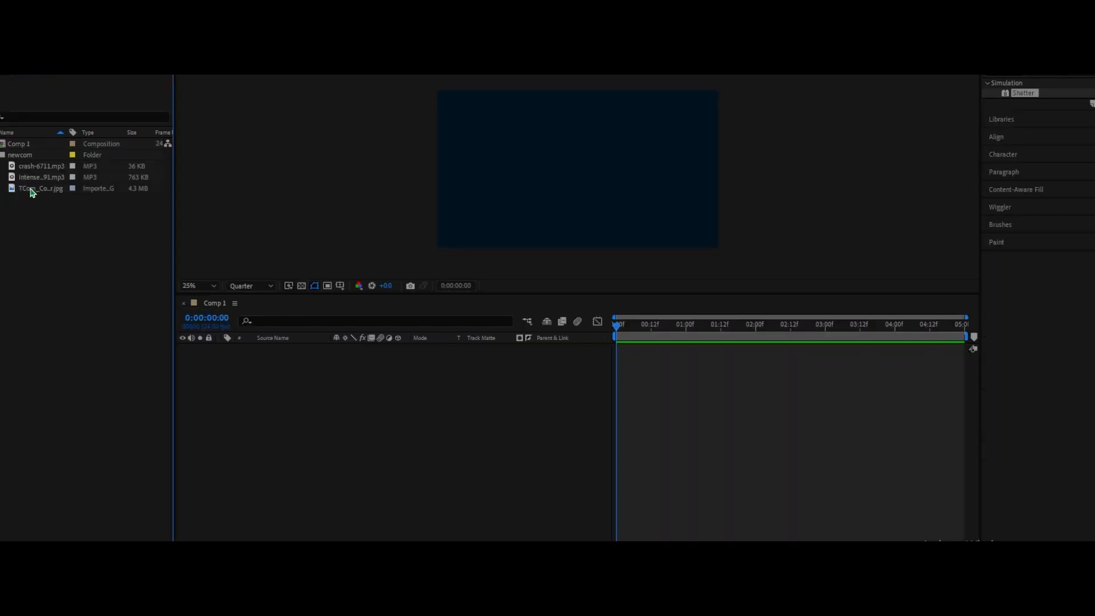
{"action": "left_click_drag", "start_coordinate": [32, 193], "coordinate": [313, 442]}
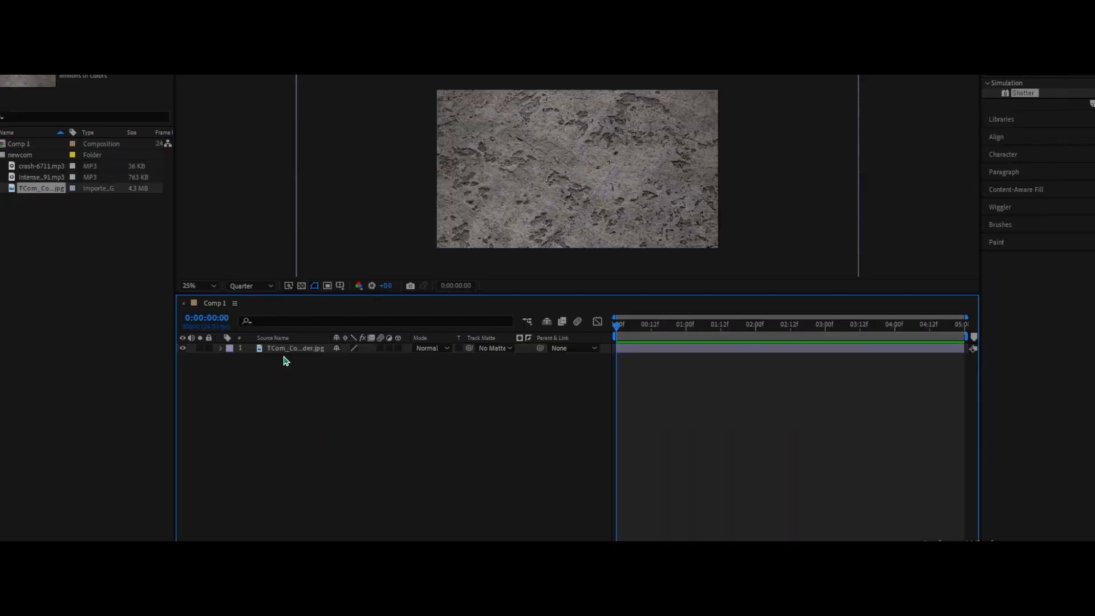
Step: Add a new text layer reading "TEXT" above the concrete image
{"action": "right_click", "coordinate": [195, 349]}
{"action": "mouse_move", "coordinate": [228, 358]}
{"action": "left_click", "coordinate": [376, 371]}
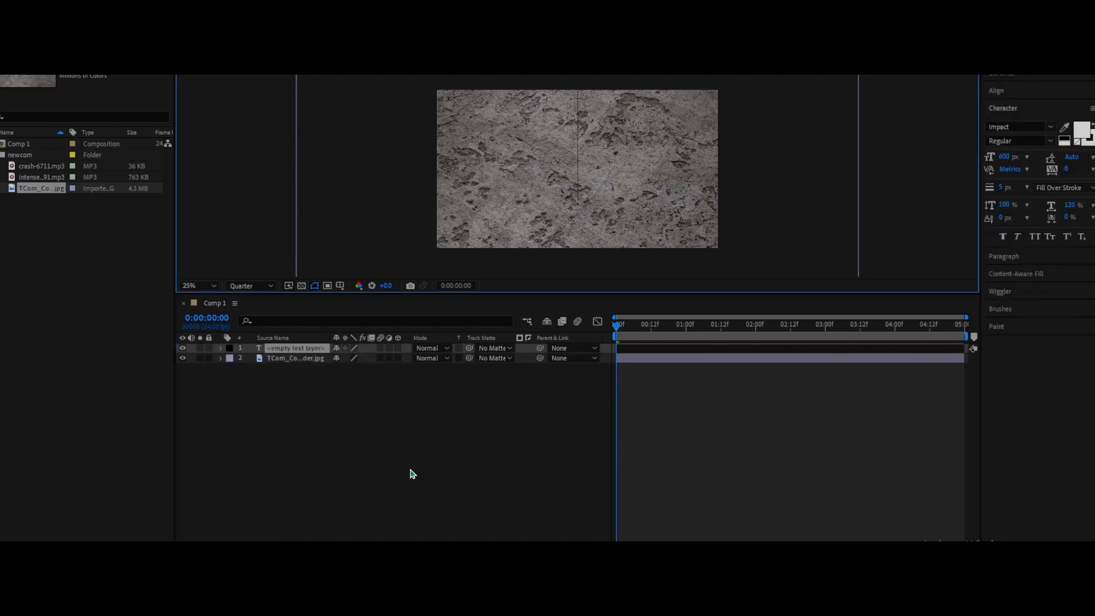
{"action": "type", "text": "TEx"}
{"action": "key", "text": "BackSpace"}
{"action": "key", "text": "BackSpace"}
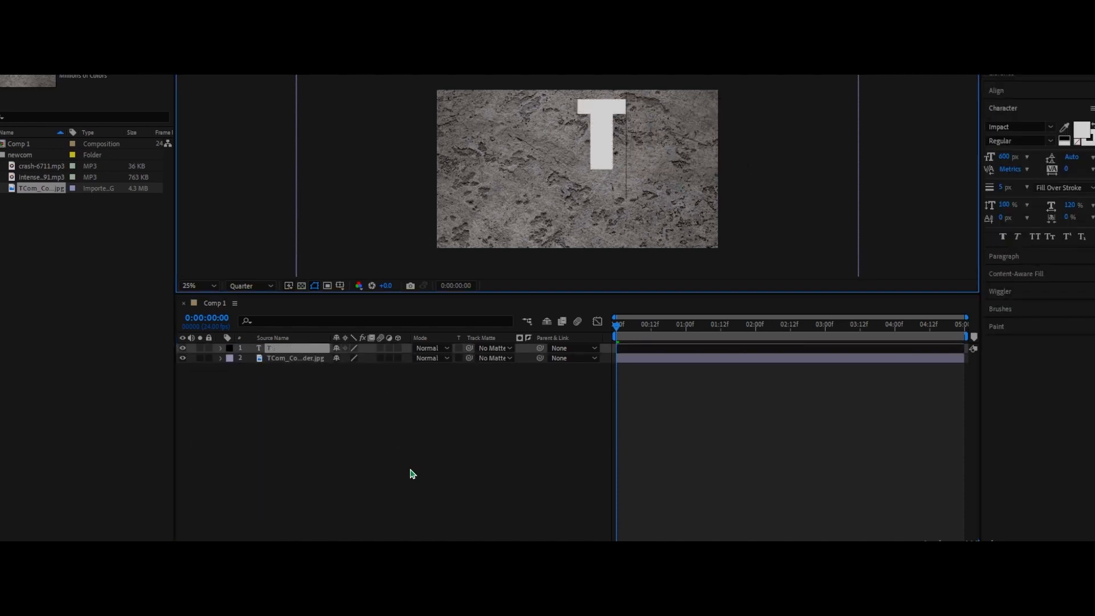
{"action": "type", "text": "EXT"}
Step: Center the TEXT layer horizontally and vertically in the composition
{"action": "left_click", "coordinate": [996, 90]}
{"action": "left_click", "coordinate": [1012, 120]}
{"action": "left_click", "coordinate": [1072, 120]}
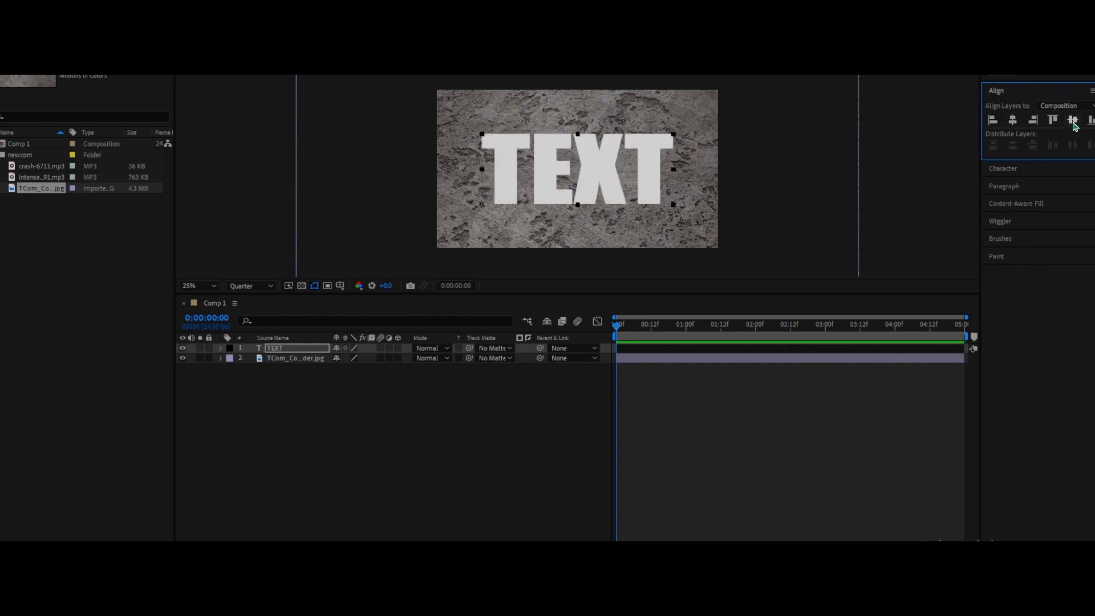
Step: Use the TEXT layer as the concrete image's track matte and pre-compose both layers as Pre-comp 1
{"action": "left_click", "coordinate": [495, 358]}
{"action": "left_click", "coordinate": [517, 390]}
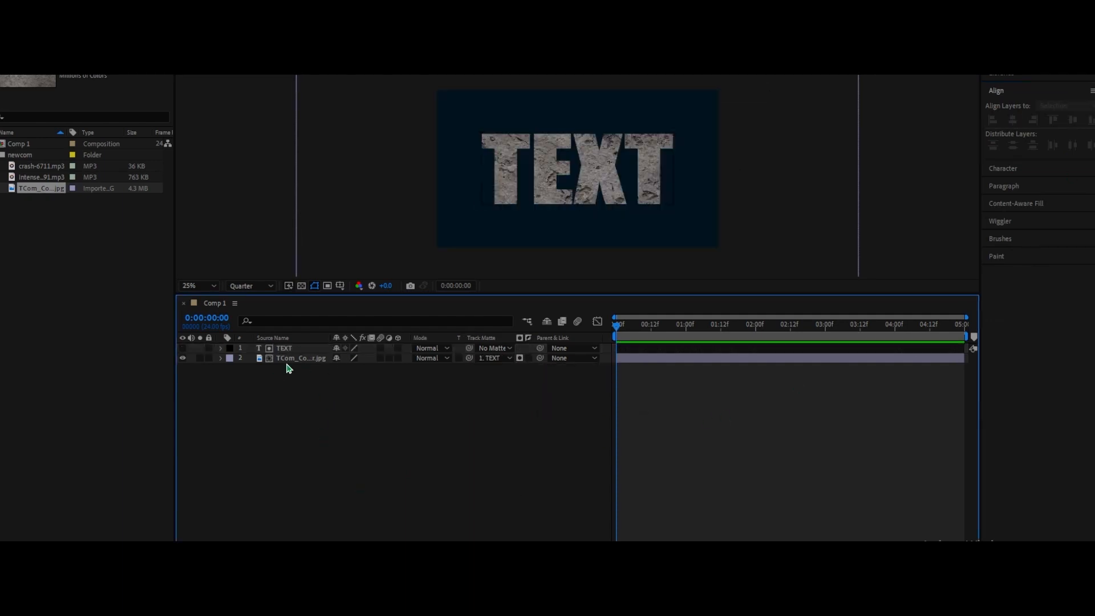
{"action": "left_click_drag", "start_coordinate": [284, 390], "coordinate": [308, 339]}
{"action": "right_click", "coordinate": [302, 354]}
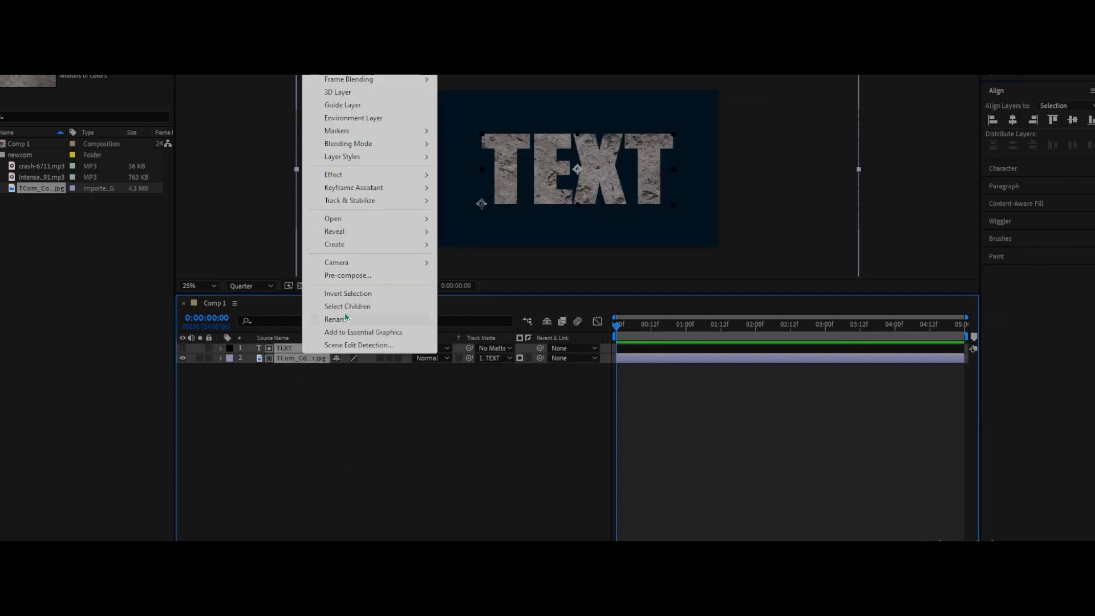
{"action": "left_click", "coordinate": [348, 276]}
{"action": "key", "text": "Return"}
Step: Duplicate the Pre-comp 1 layer and apply the Shatter effect to the upper copy
{"action": "mouse_move", "coordinate": [613, 334]}
{"action": "left_mouse_down"}
{"action": "mouse_move", "coordinate": [928, 337]}
{"action": "mouse_move", "coordinate": [616, 336]}
{"action": "left_mouse_up"}
{"action": "left_click", "coordinate": [291, 352]}
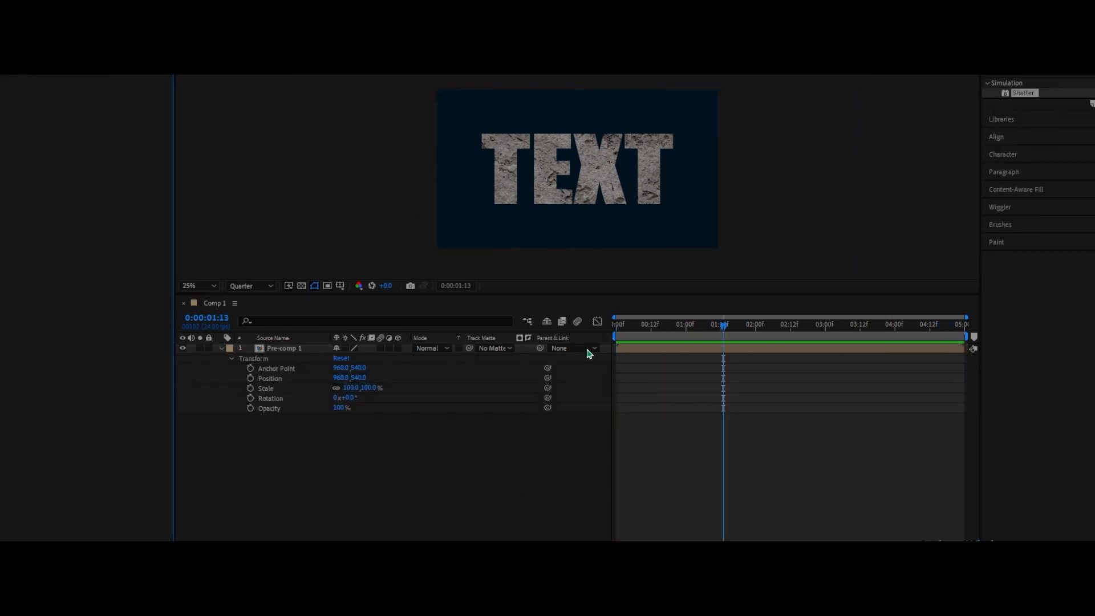
{"action": "left_click", "coordinate": [359, 475]}
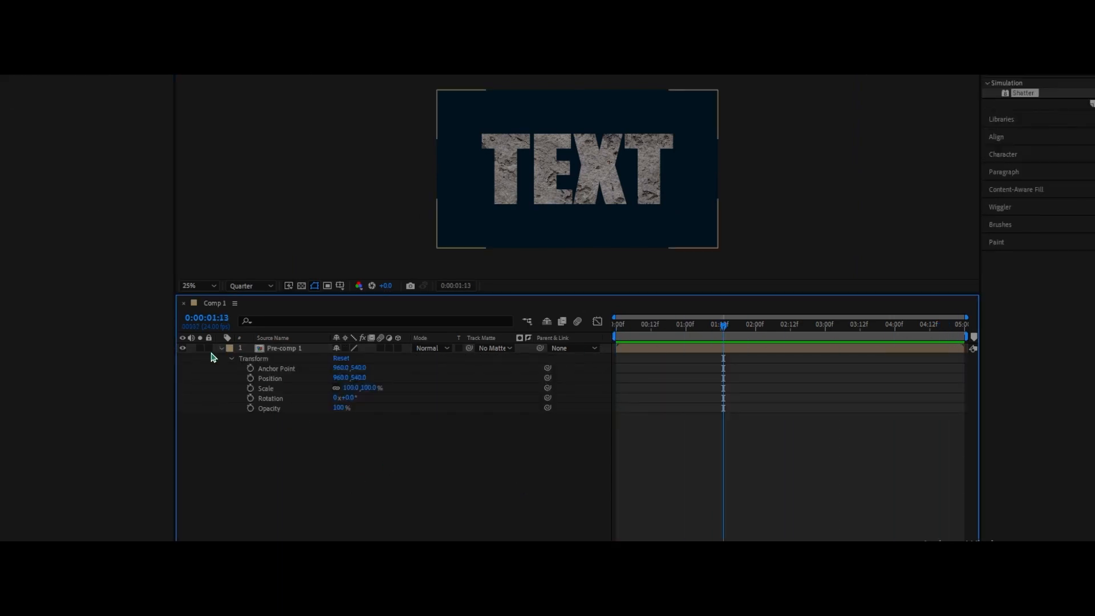
{"action": "left_click", "coordinate": [231, 358]}
{"action": "left_click", "coordinate": [302, 349]}
{"action": "left_click", "coordinate": [22, 66]}
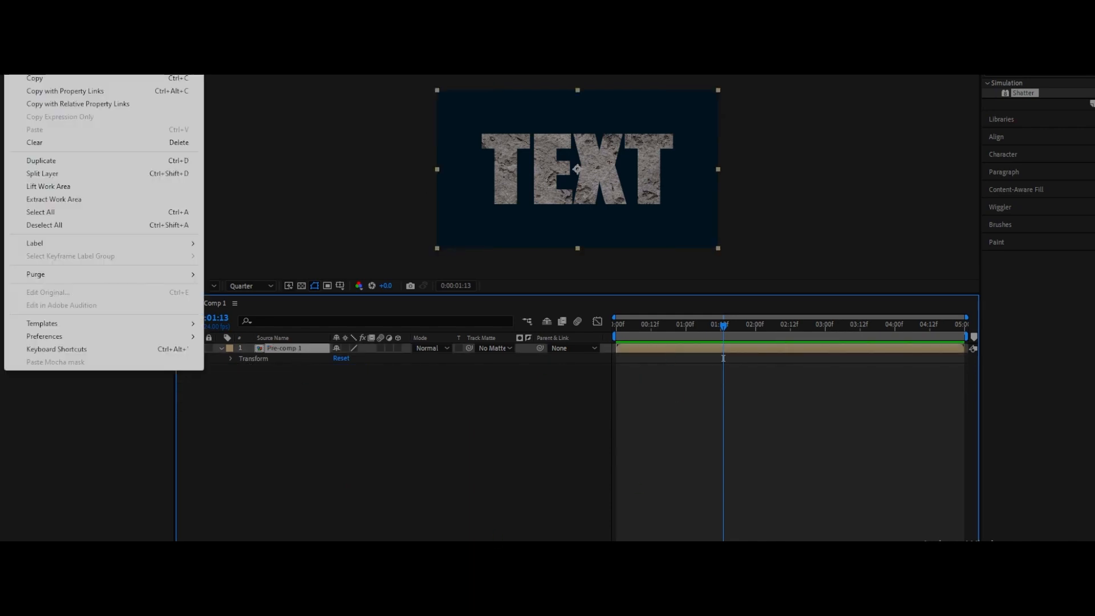
{"action": "left_click", "coordinate": [33, 167]}
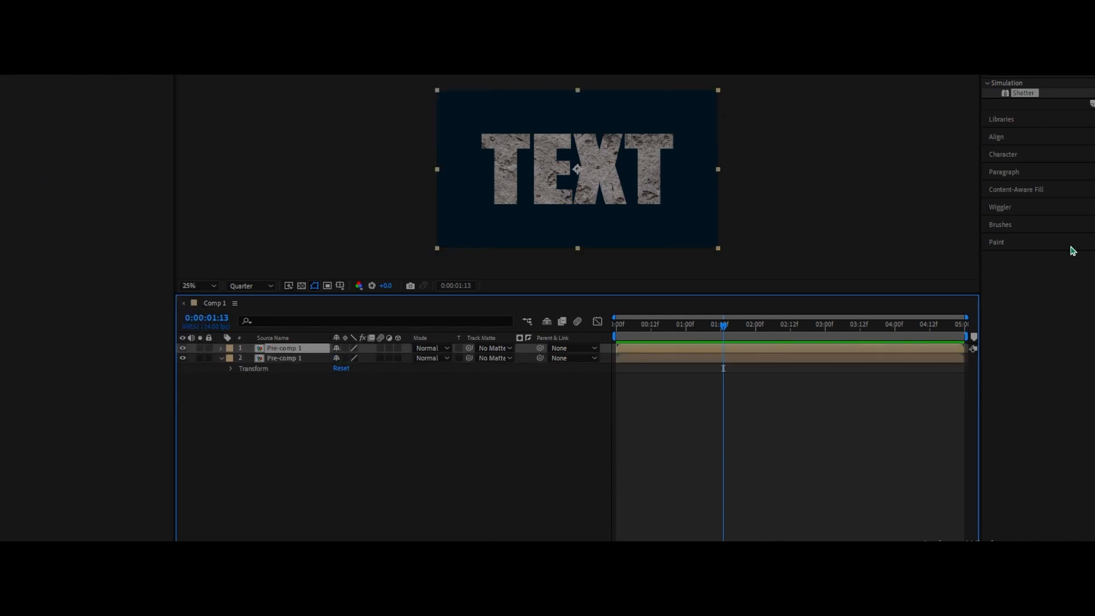
{"action": "left_click_drag", "start_coordinate": [1023, 92], "coordinate": [382, 358]}
Step: Add a Scale keyframe of about 5874% to the lower Pre-comp 1 layer at 0:00:00:00
{"action": "key", "text": "Home"}
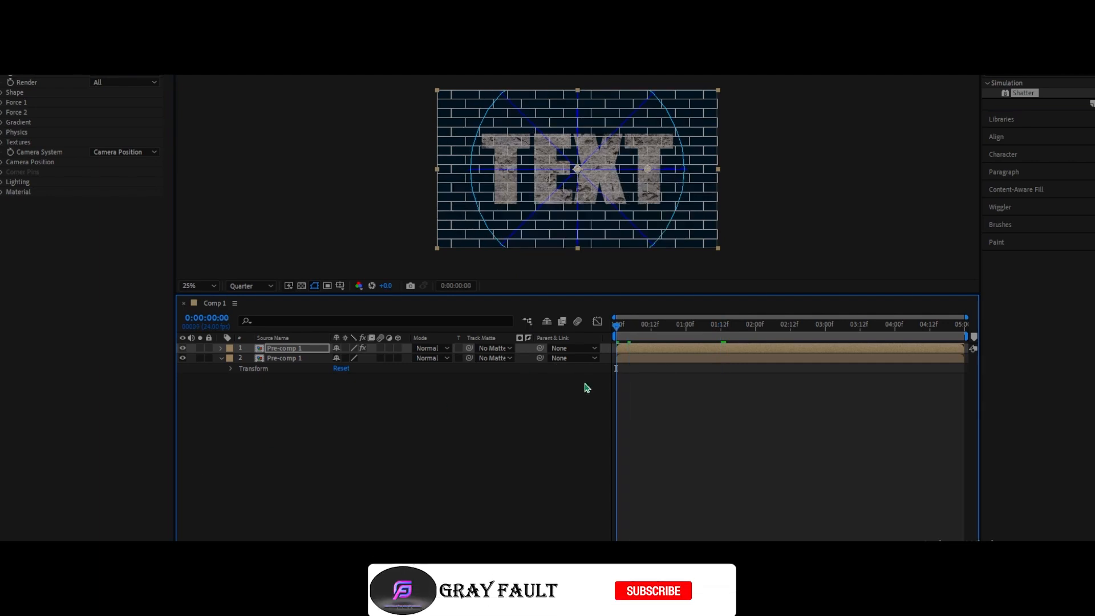
{"action": "left_click", "coordinate": [231, 369]}
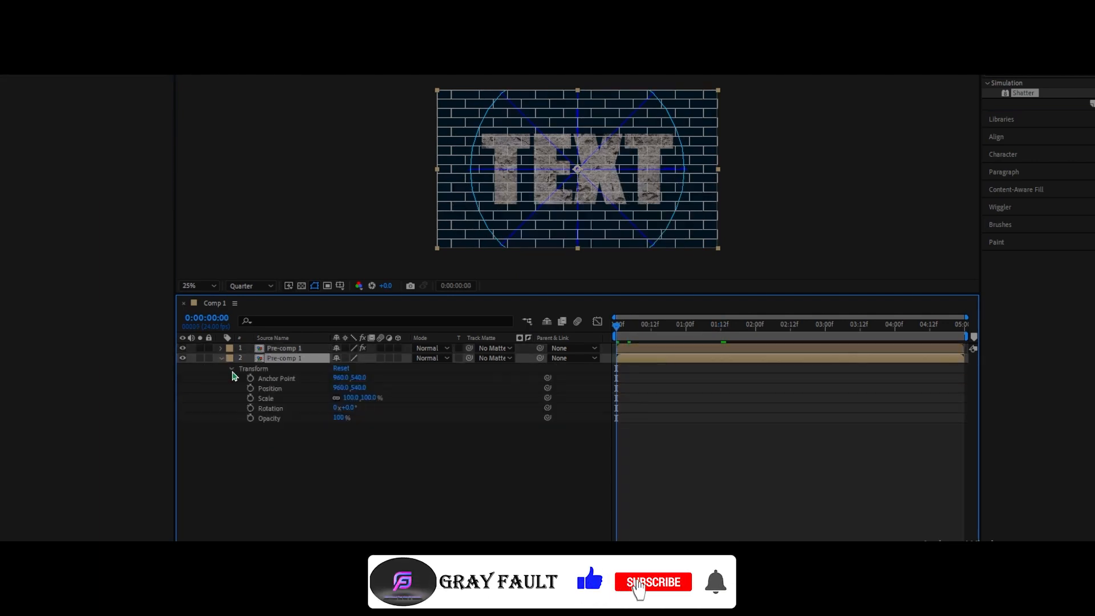
{"action": "left_click", "coordinate": [250, 398]}
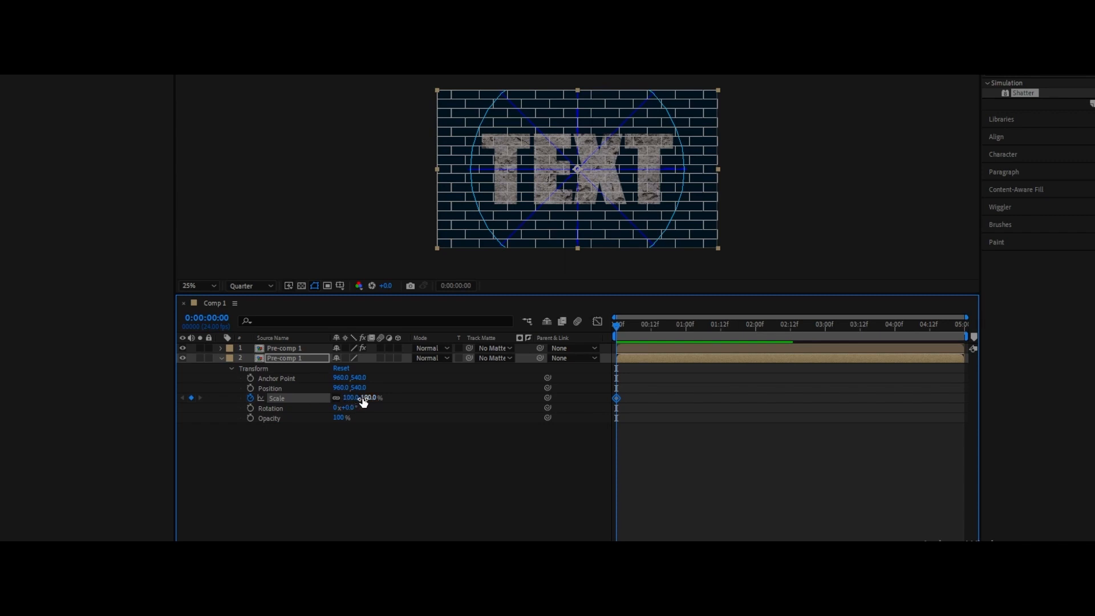
{"action": "mouse_move", "coordinate": [363, 398]}
{"action": "left_mouse_down"}
{"action": "mouse_move", "coordinate": [313, 386]}
{"action": "mouse_move", "coordinate": [374, 402]}
{"action": "left_mouse_up"}
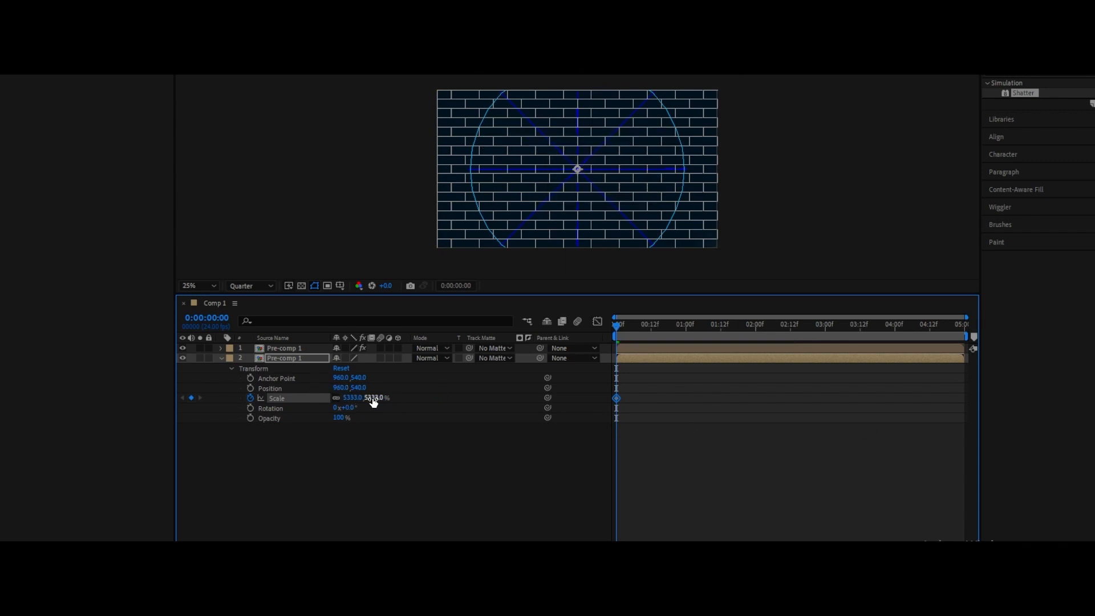
Step: Add a second Scale keyframe of 100% to the lower Pre-comp 1 layer at 0:00:01:12
{"action": "left_click_drag", "start_coordinate": [617, 332], "coordinate": [723, 345]}
{"action": "left_click", "coordinate": [355, 398]}
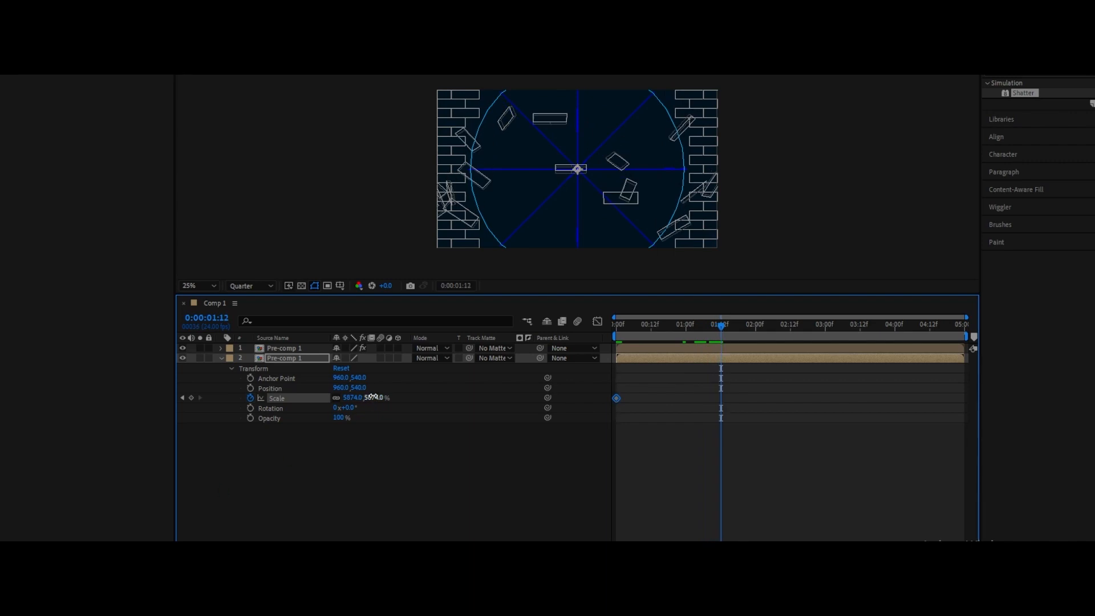
{"action": "type", "text": "100"}
{"action": "key", "text": "Return"}
{"action": "left_click", "coordinate": [608, 488]}
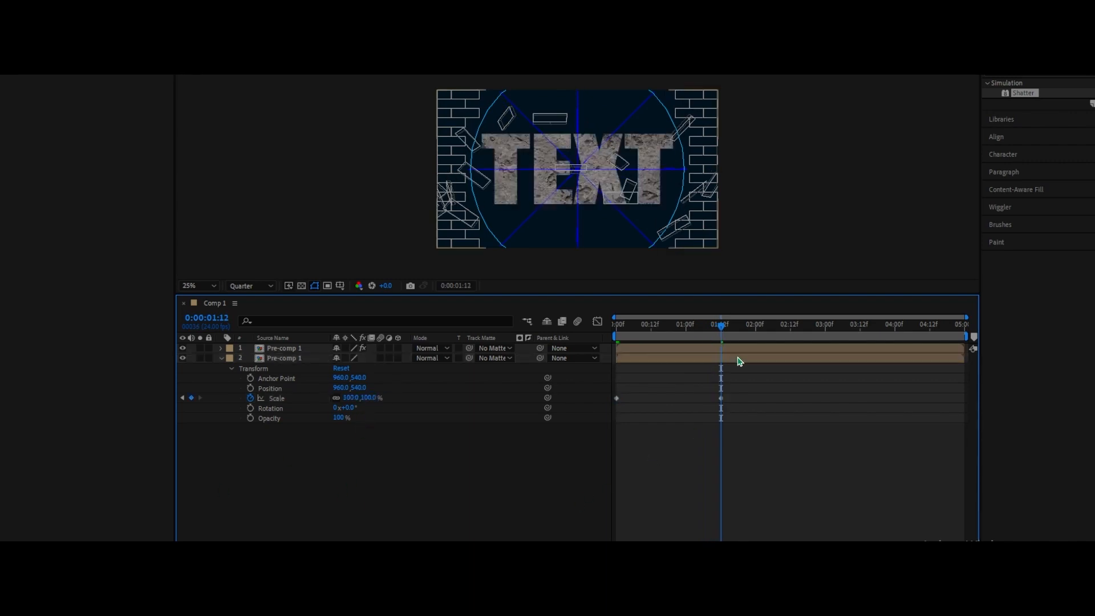
Step: Trim the lower Pre-comp 1 layer to end at 0:00:01:12 and make the upper one start there
{"action": "left_click", "coordinate": [736, 362]}
{"action": "left_click_drag", "start_coordinate": [964, 358], "coordinate": [721, 360]}
{"action": "left_click", "coordinate": [712, 351]}
{"action": "key", "text": "bracketleft"}
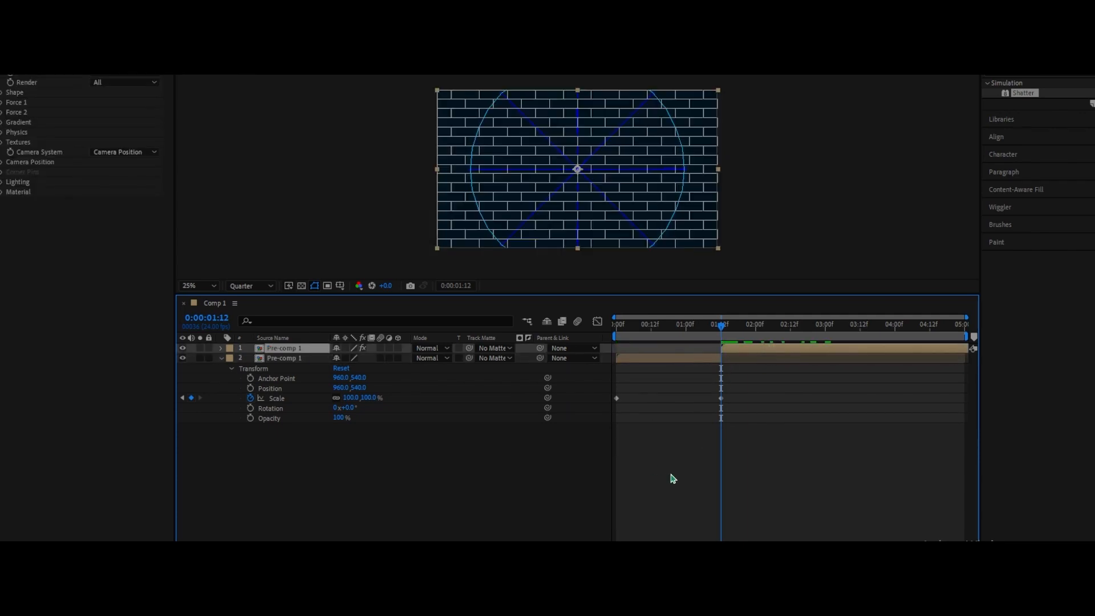
Step: Switch the Shatter view from wireframe to rendered output and preview the animation from the beginning
{"action": "key", "text": "Home"}
{"action": "key", "text": "space"}
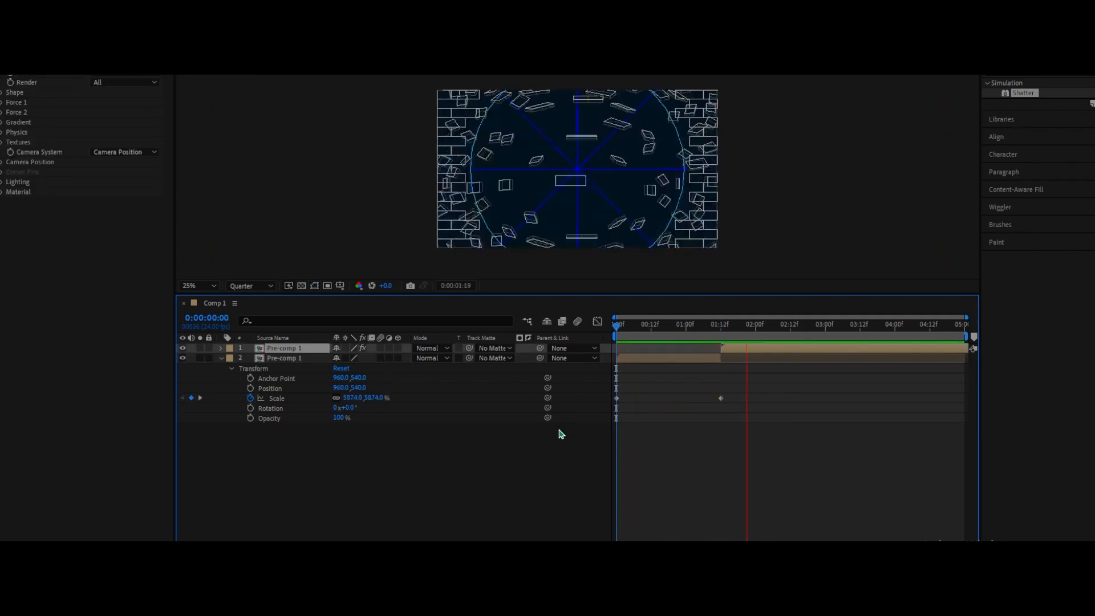
{"action": "left_click", "coordinate": [126, 73]}
{"action": "left_click", "coordinate": [120, 81]}
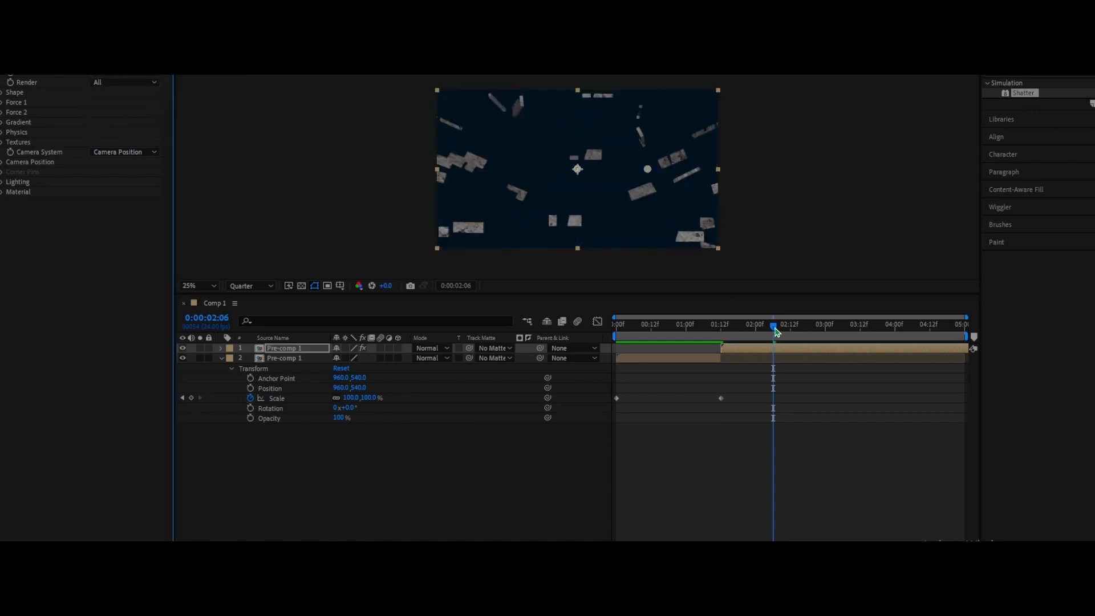
{"action": "key", "text": "Home"}
{"action": "key", "text": "space"}
{"action": "key", "text": "space"}
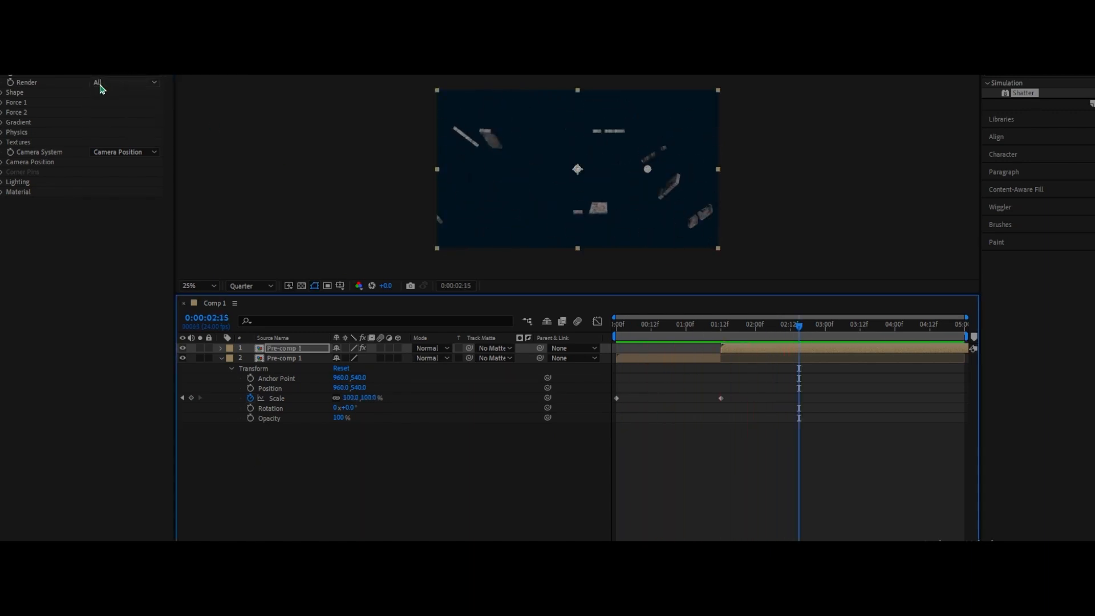
Step: Set the Shatter shape pattern to Glass with 7 repetitions
{"action": "left_click", "coordinate": [3, 93]}
{"action": "left_click", "coordinate": [110, 104]}
{"action": "left_click", "coordinate": [128, 196]}
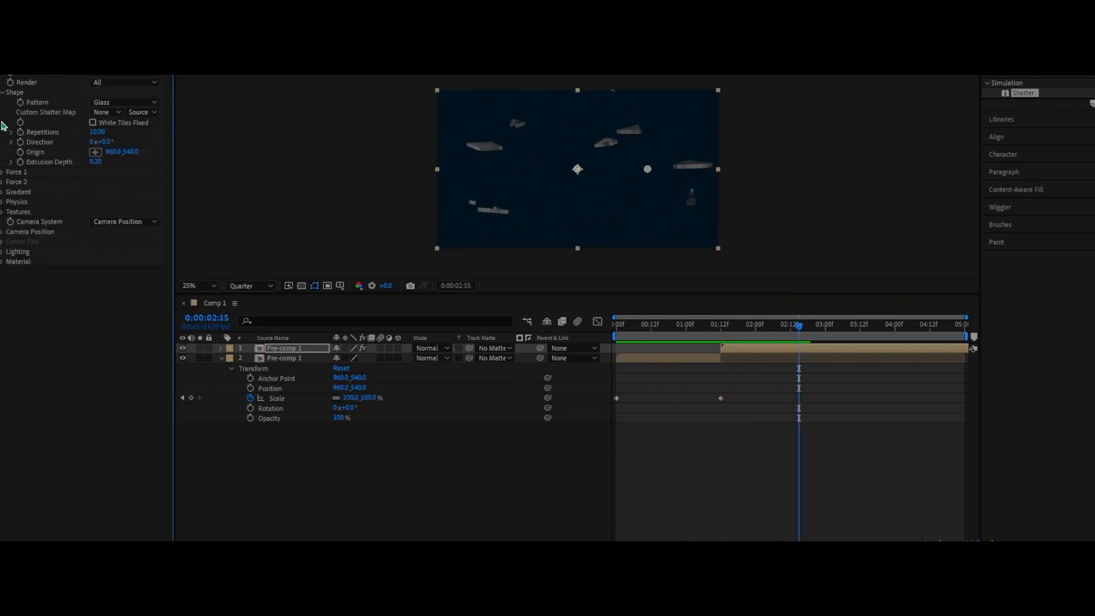
{"action": "left_click", "coordinate": [97, 132]}
{"action": "type", "text": "7"}
{"action": "key", "text": "Return"}
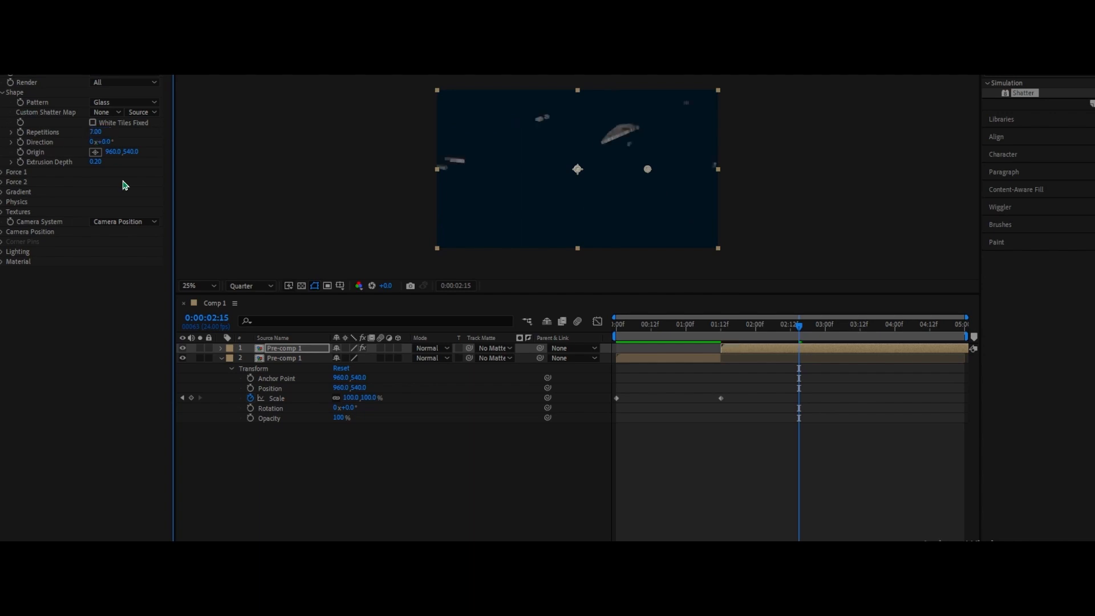
Step: Set the Shatter shape's origin to 590, 558 and its extrusion depth to 0.30
{"action": "left_click", "coordinate": [116, 153]}
{"action": "type", "text": "590"}
{"action": "key", "text": "Return"}
{"action": "left_click", "coordinate": [131, 150]}
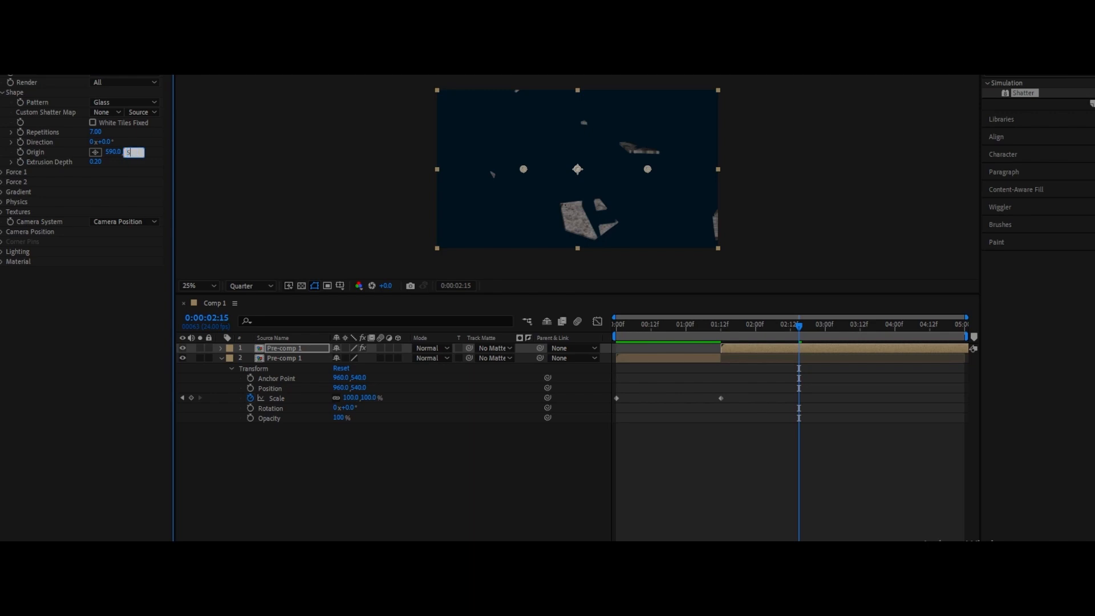
{"action": "left_click_drag", "start_coordinate": [788, 327], "coordinate": [723, 404]}
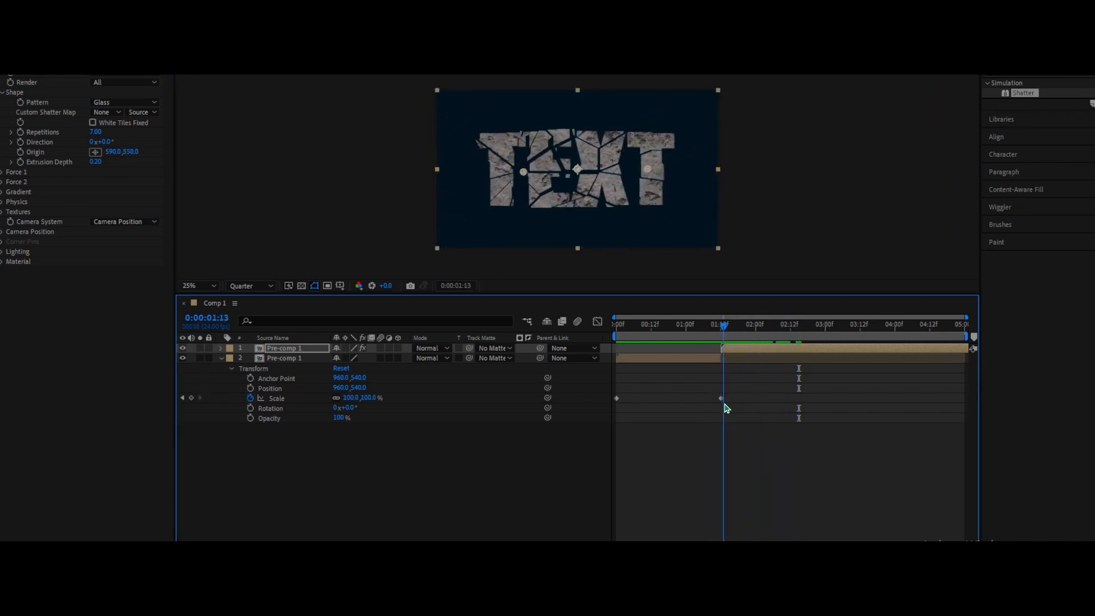
{"action": "left_click", "coordinate": [96, 161]}
{"action": "key", "text": "Return"}
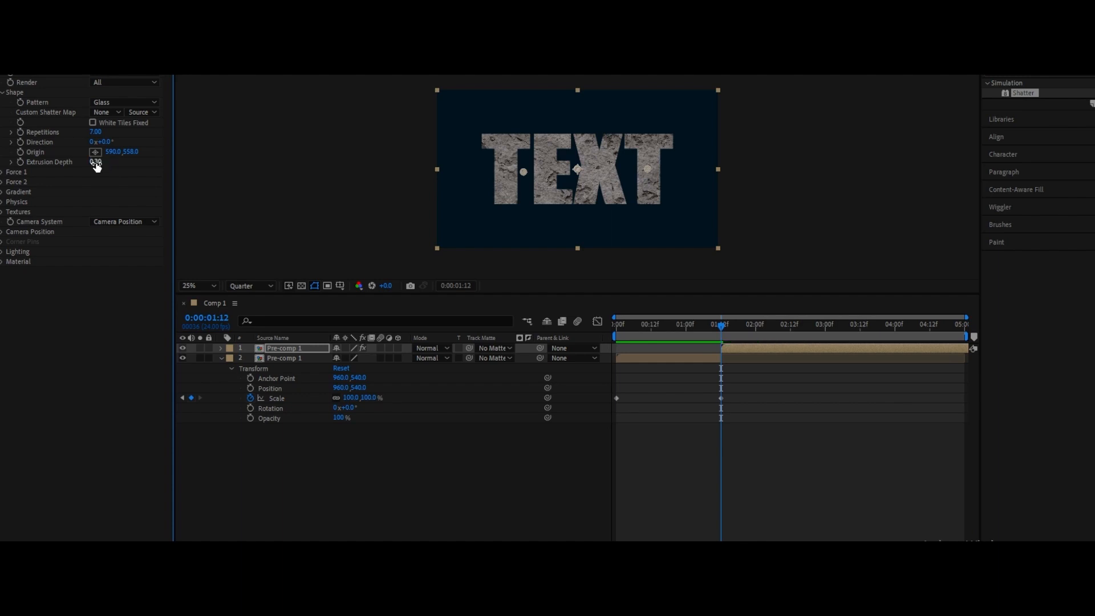
{"action": "left_click_drag", "start_coordinate": [723, 329], "coordinate": [592, 403]}
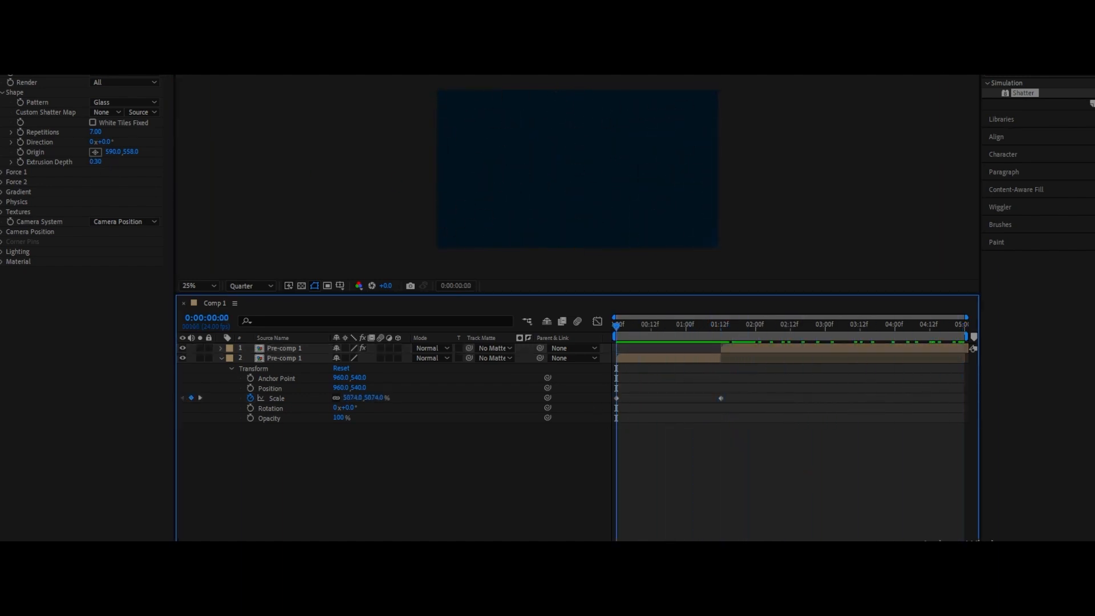
Step: Add the concrete image below the pre-comps again, with a new text layer reading "Effect" directly above it
{"action": "left_click", "coordinate": [222, 359]}
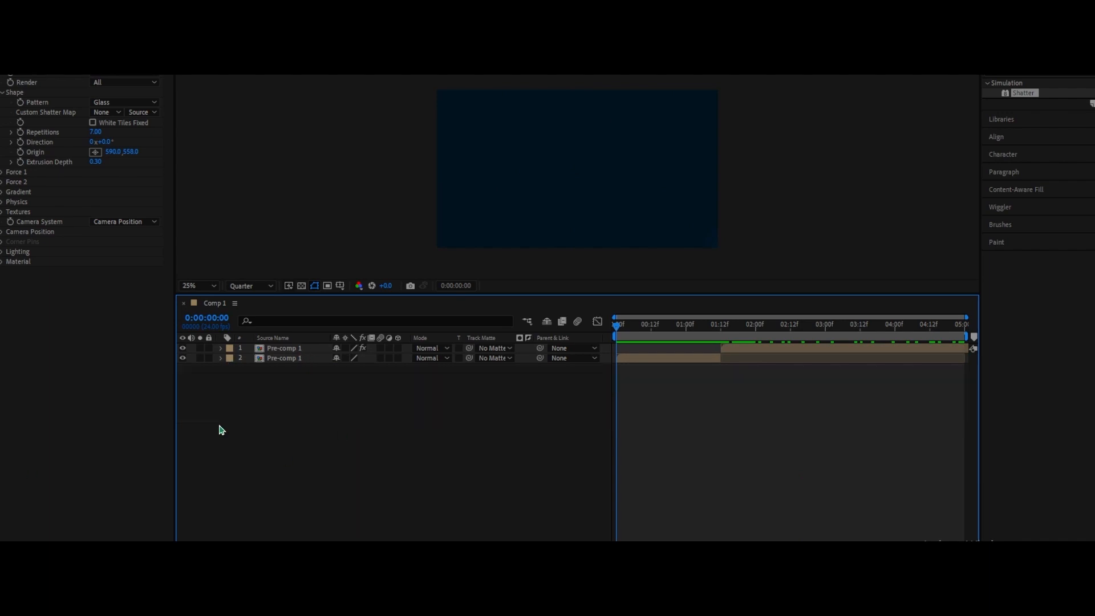
{"action": "left_click_drag", "start_coordinate": [23, 189], "coordinate": [242, 455]}
{"action": "left_click", "coordinate": [509, 160]}
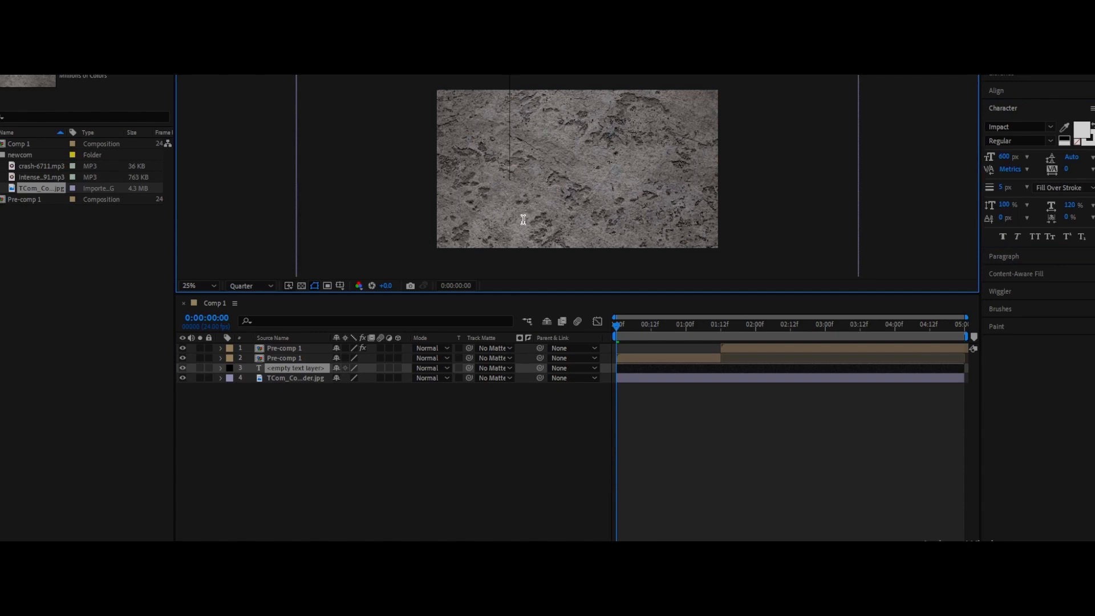
{"action": "type", "text": "EFFE"}
{"action": "key", "text": "BackSpace"}
{"action": "key", "text": "BackSpace"}
{"action": "key", "text": "BackSpace"}
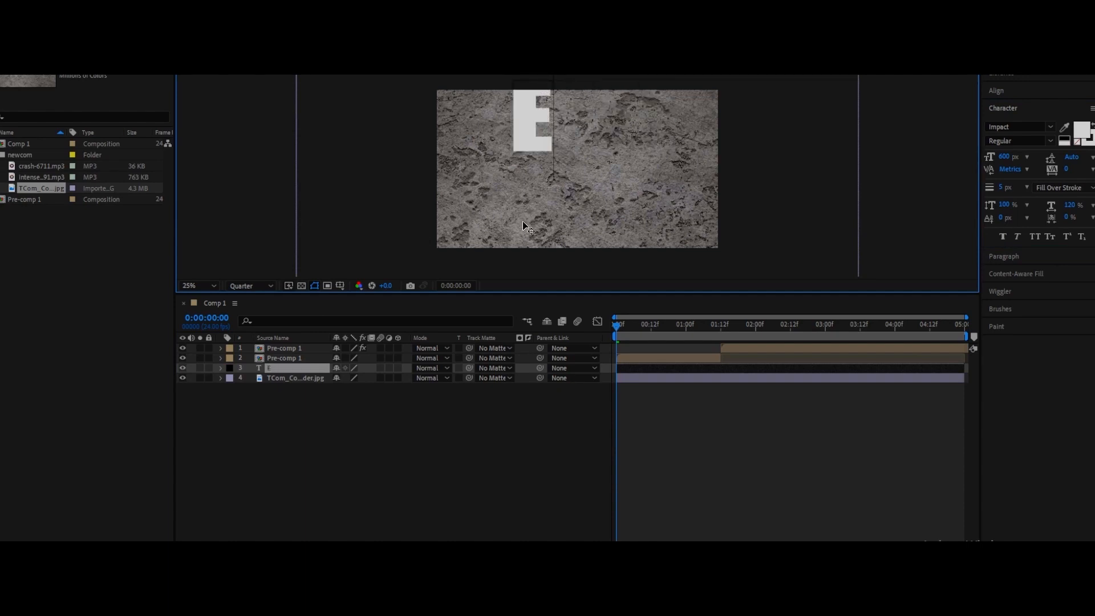
{"action": "type", "text": "ffect"}
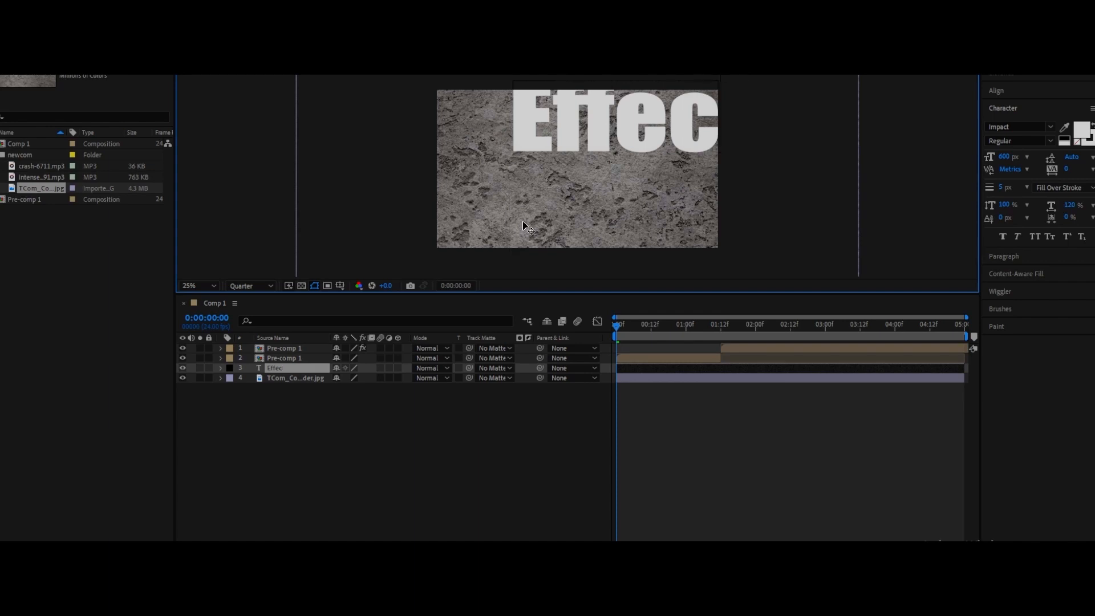
Step: Center the Effect text layer horizontally and vertically in the composition
{"action": "left_click", "coordinate": [1001, 92]}
{"action": "left_click", "coordinate": [1014, 121]}
{"action": "left_click", "coordinate": [1073, 121]}
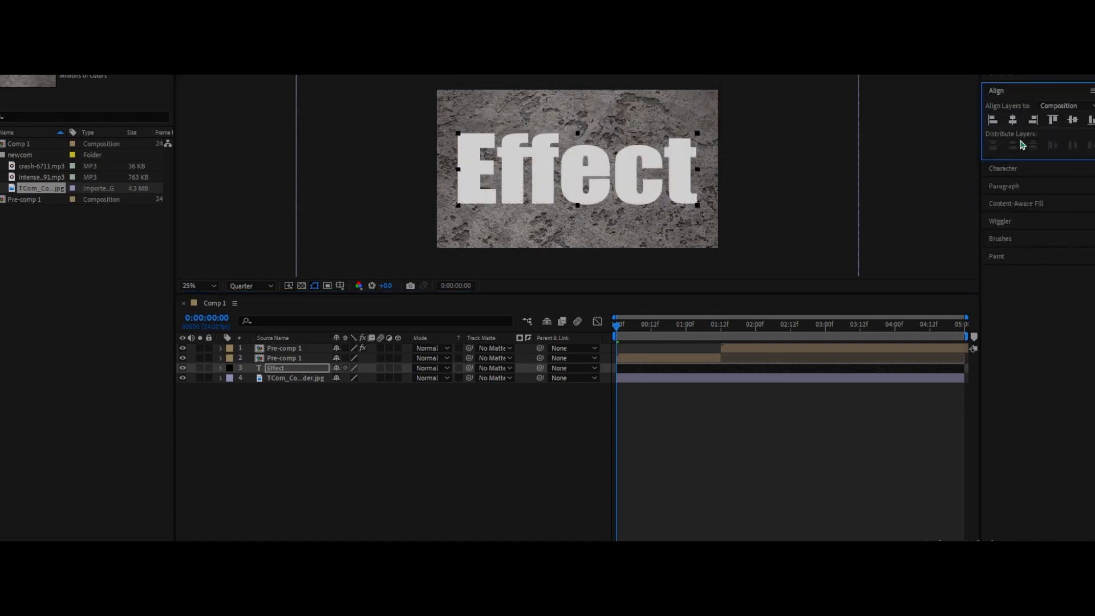
{"action": "left_click", "coordinate": [20, 27]}
Step: Try to pre-compose the Effect text layer together with the concrete image layer
{"action": "left_click_drag", "start_coordinate": [282, 405], "coordinate": [293, 369]}
{"action": "right_click", "coordinate": [294, 366]}
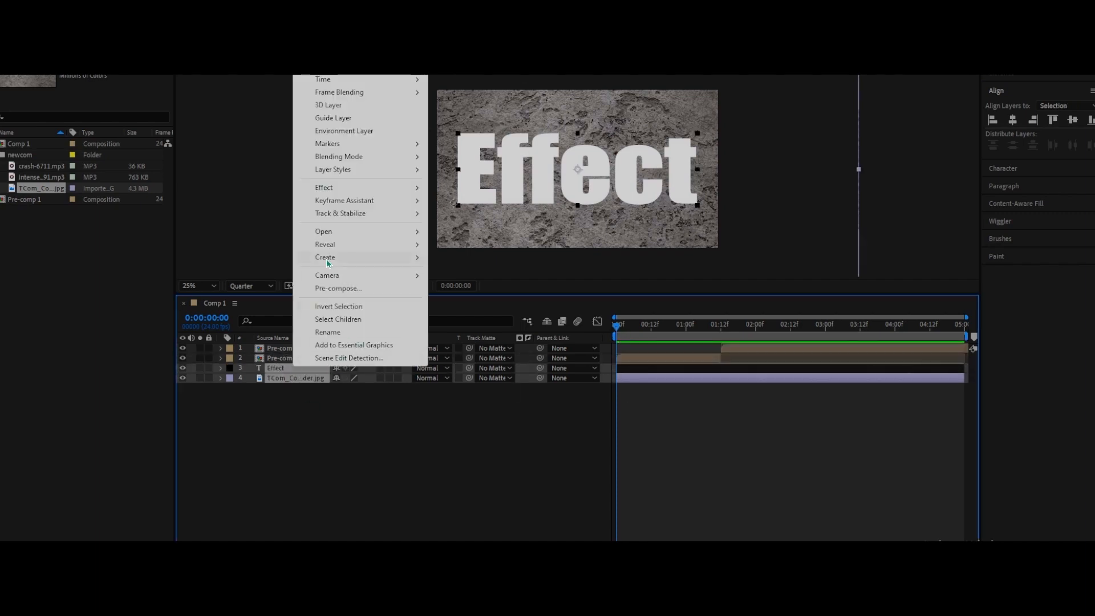
{"action": "left_click", "coordinate": [339, 288]}
{"action": "key", "text": "Return"}
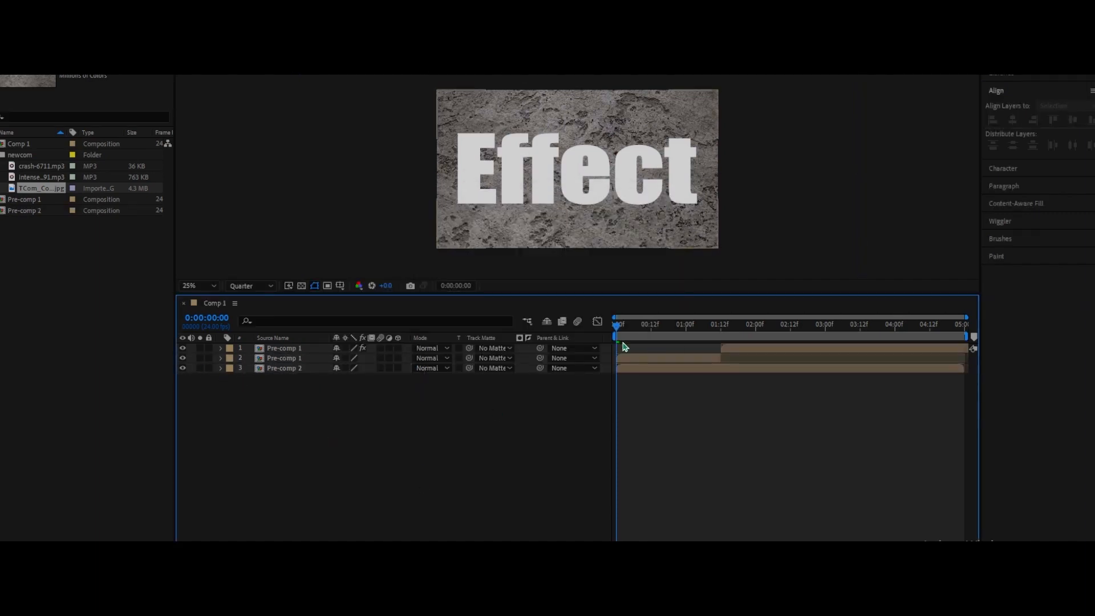
{"action": "key", "text": "ctrl+z"}
Step: Use the Effect text layer as the concrete image's track matte, and pre-compose the two layers together
{"action": "left_click", "coordinate": [495, 378]}
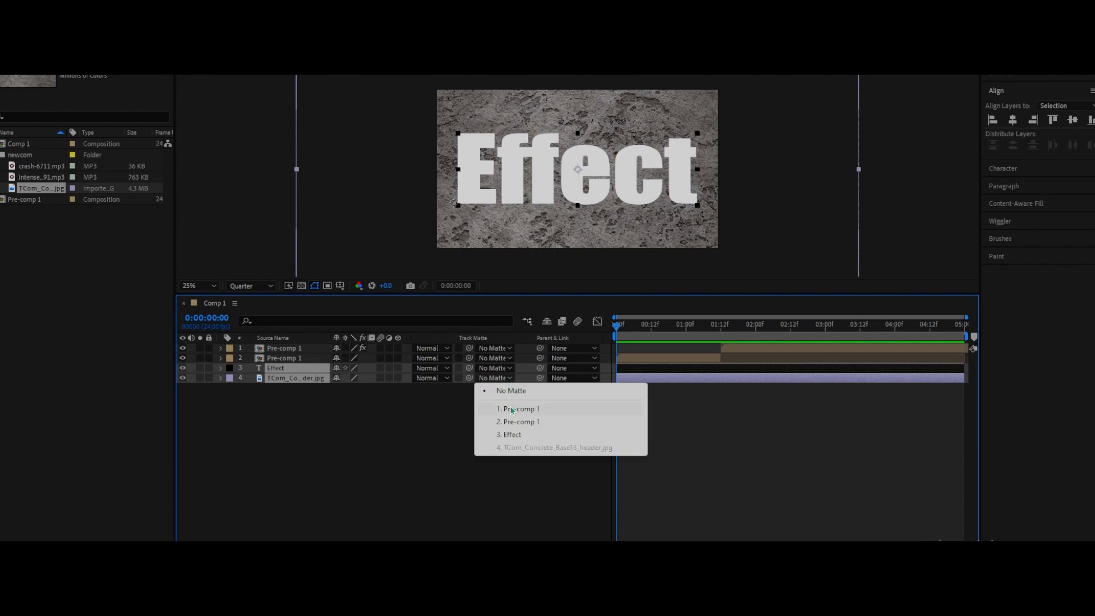
{"action": "left_click", "coordinate": [512, 434]}
{"action": "left_click", "coordinate": [450, 474]}
{"action": "left_click_drag", "start_coordinate": [262, 406], "coordinate": [294, 371]}
{"action": "right_click", "coordinate": [293, 371]}
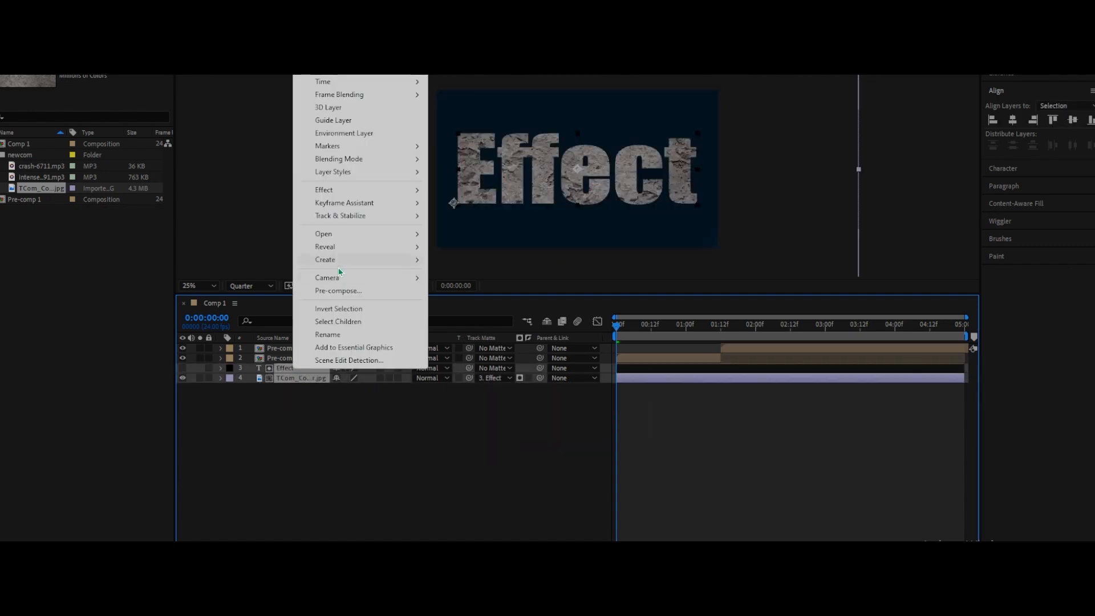
{"action": "left_click", "coordinate": [338, 288]}
{"action": "key", "text": "Return"}
Step: Cut the shattering Pre-comp 1 layer at 0:00:02:12, delete the part after it, and make Pre-comp 2 start at that time
{"action": "left_click_drag", "start_coordinate": [617, 376], "coordinate": [953, 374]}
{"action": "left_click_drag", "start_coordinate": [722, 326], "coordinate": [792, 337]}
{"action": "left_click", "coordinate": [873, 350]}
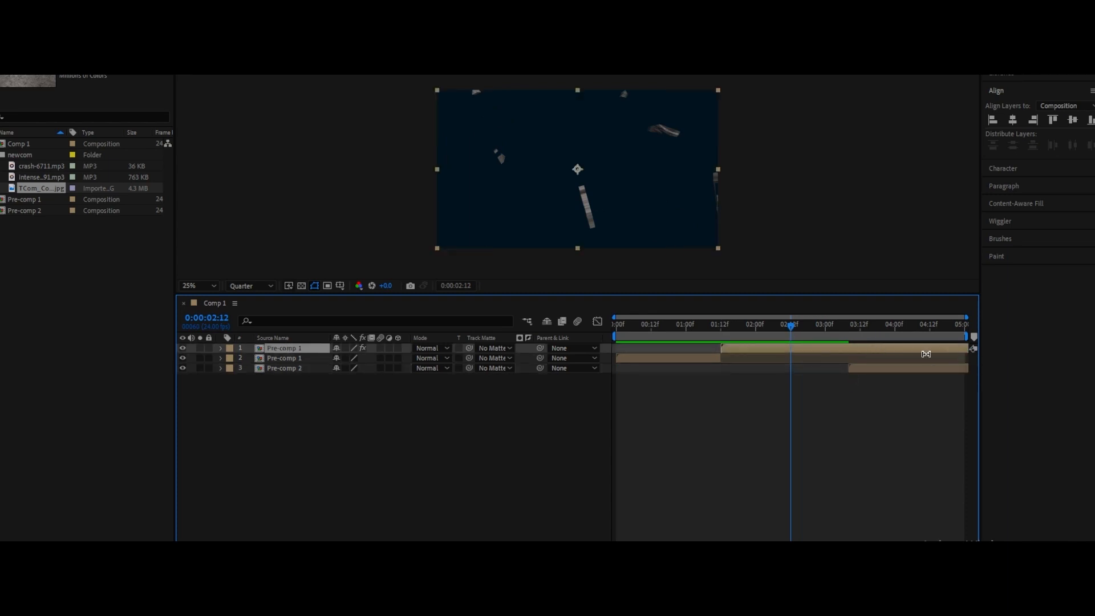
{"action": "key", "text": "ctrl+shift+d"}
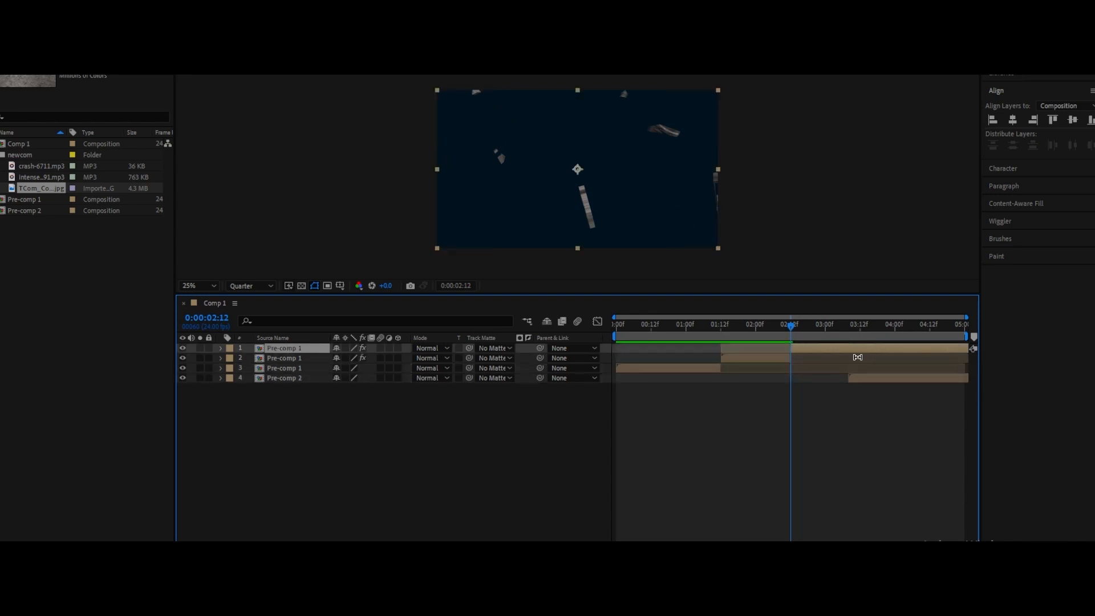
{"action": "key", "text": "Delete"}
{"action": "left_click_drag", "start_coordinate": [868, 370], "coordinate": [815, 372]}
{"action": "left_click", "coordinate": [814, 385]}
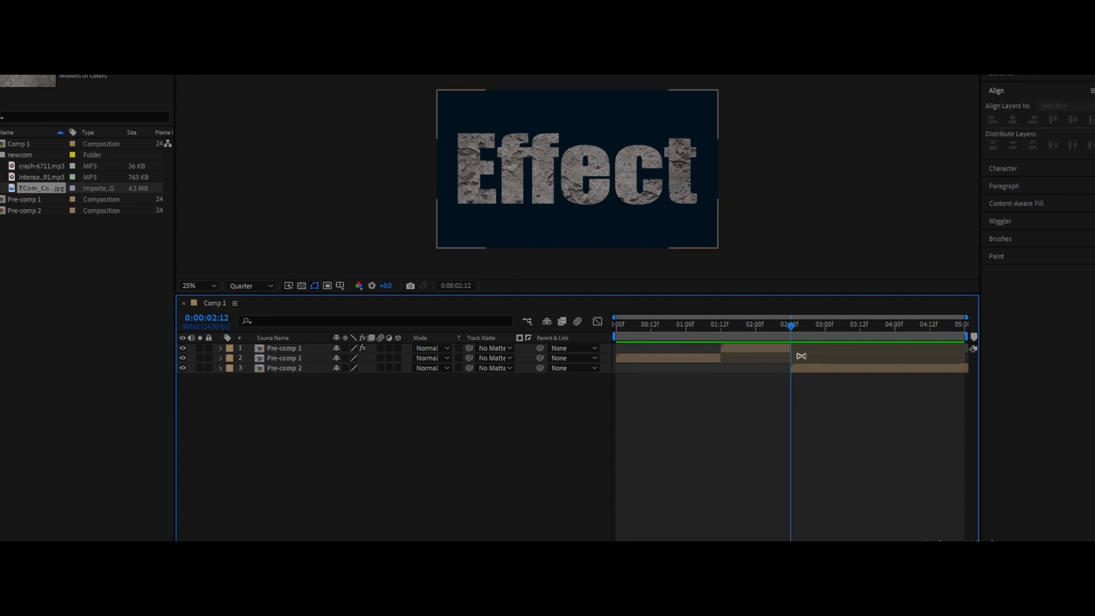
Step: Split the Pre-comp 2 layer at 0:00:03:12
{"action": "left_click_drag", "start_coordinate": [793, 326], "coordinate": [861, 326]}
{"action": "left_click", "coordinate": [849, 372]}
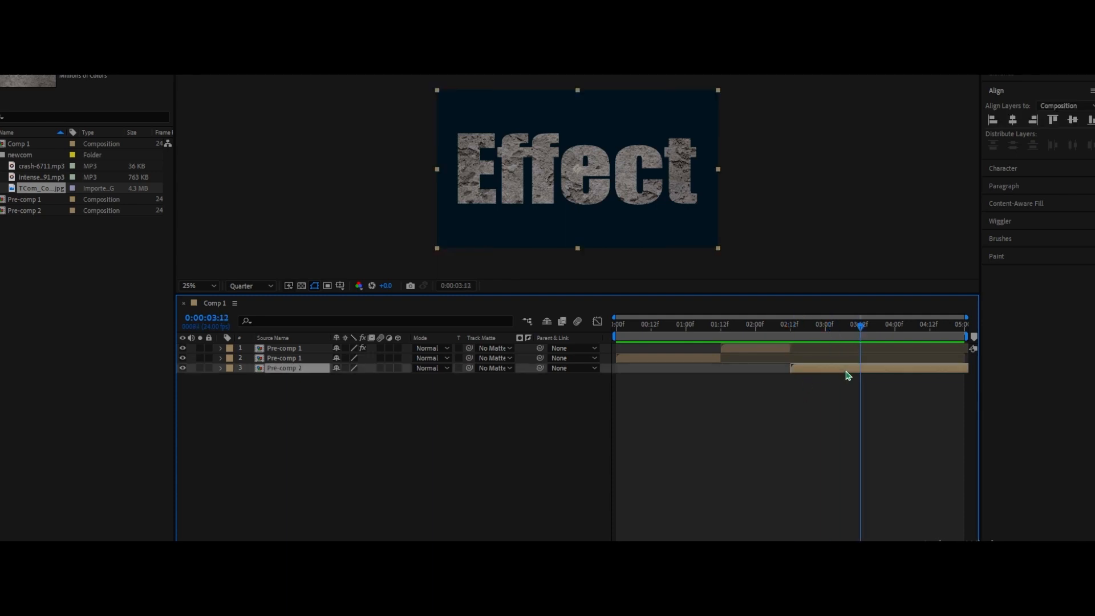
{"action": "key", "text": "ctrl+shift+d"}
{"action": "right_click", "coordinate": [828, 381]}
{"action": "left_click", "coordinate": [776, 433]}
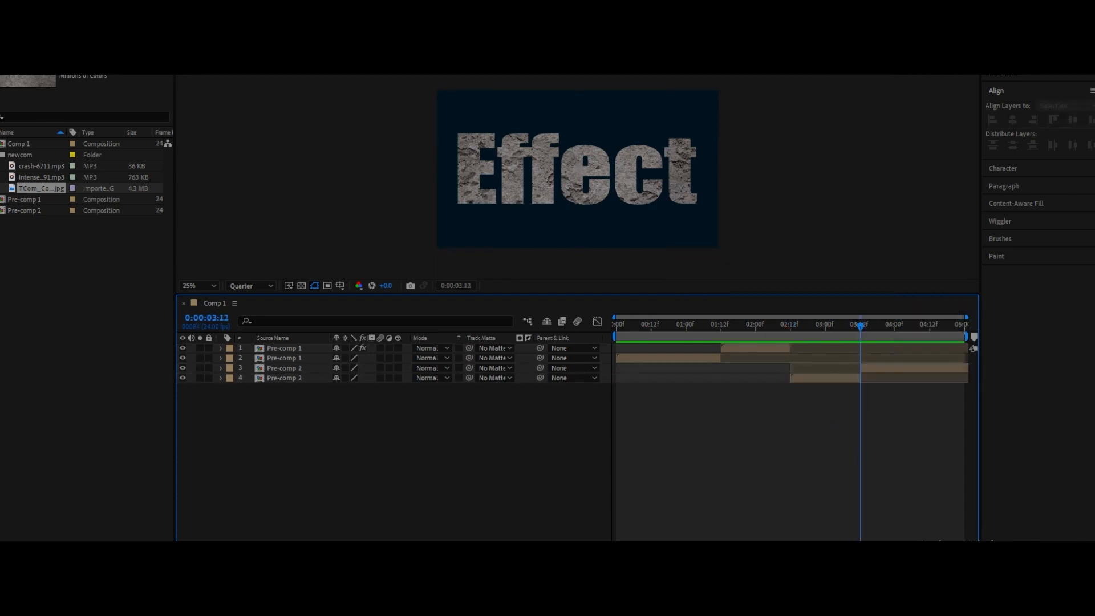
Step: Apply the Shatter effect to the earlier part of Pre-comp 2
{"action": "left_click", "coordinate": [1014, 55]}
{"action": "left_click_drag", "start_coordinate": [1024, 93], "coordinate": [819, 380]}
{"action": "left_click", "coordinate": [771, 449]}
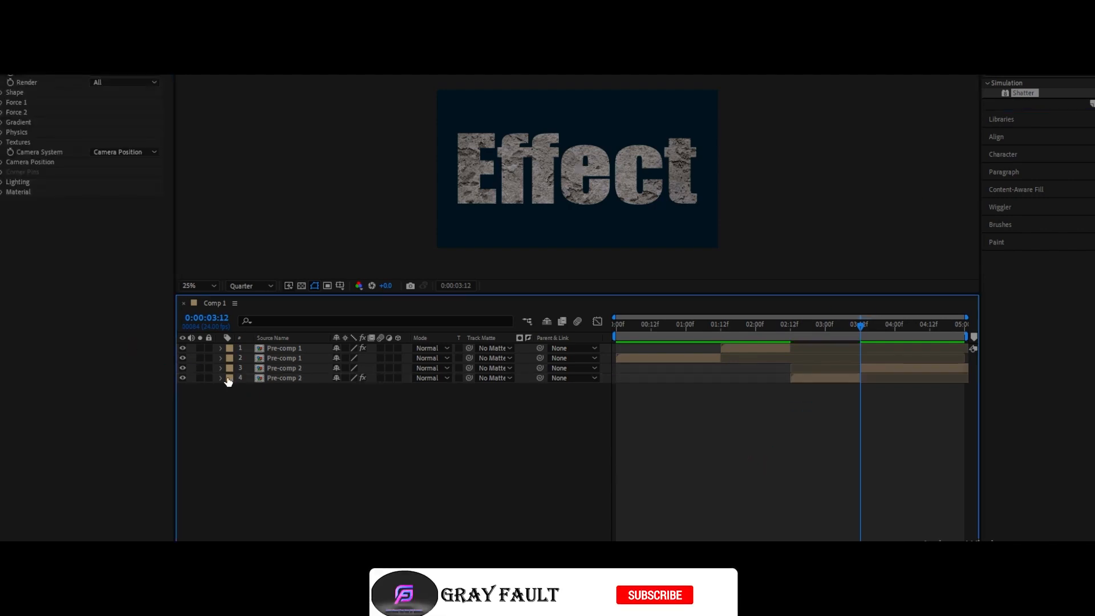
Step: Set the Shatter view of the earlier Pre-comp 2 part to Rendered and its shape pattern to Glass
{"action": "left_click", "coordinate": [221, 378]}
{"action": "left_click", "coordinate": [231, 389]}
{"action": "left_click", "coordinate": [242, 399]}
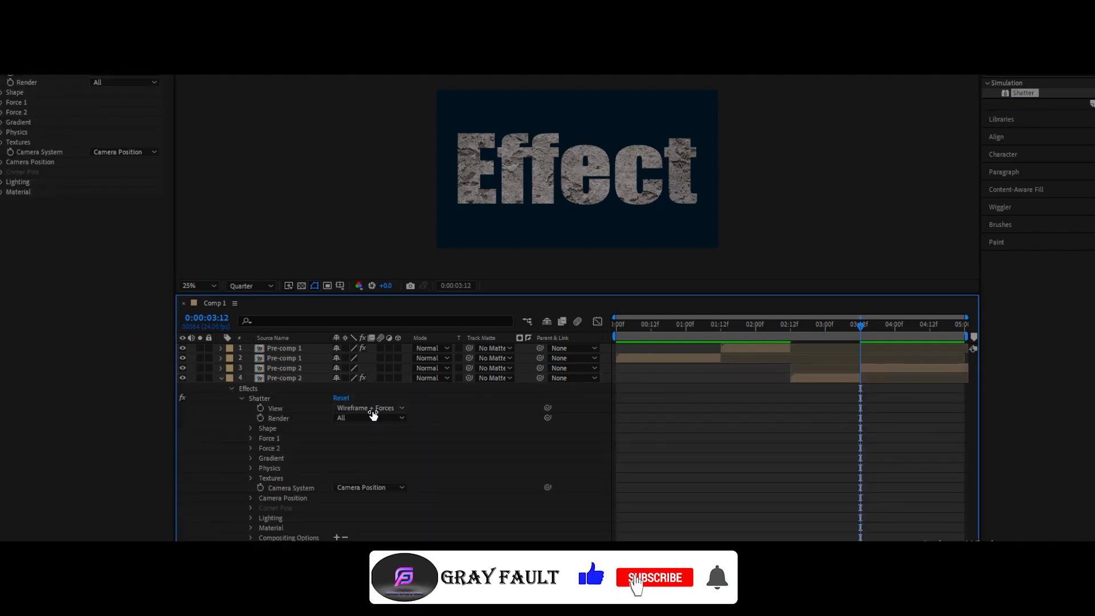
{"action": "left_click", "coordinate": [370, 408]}
{"action": "left_click", "coordinate": [373, 421]}
{"action": "left_click", "coordinate": [251, 428]}
{"action": "left_click", "coordinate": [370, 438]}
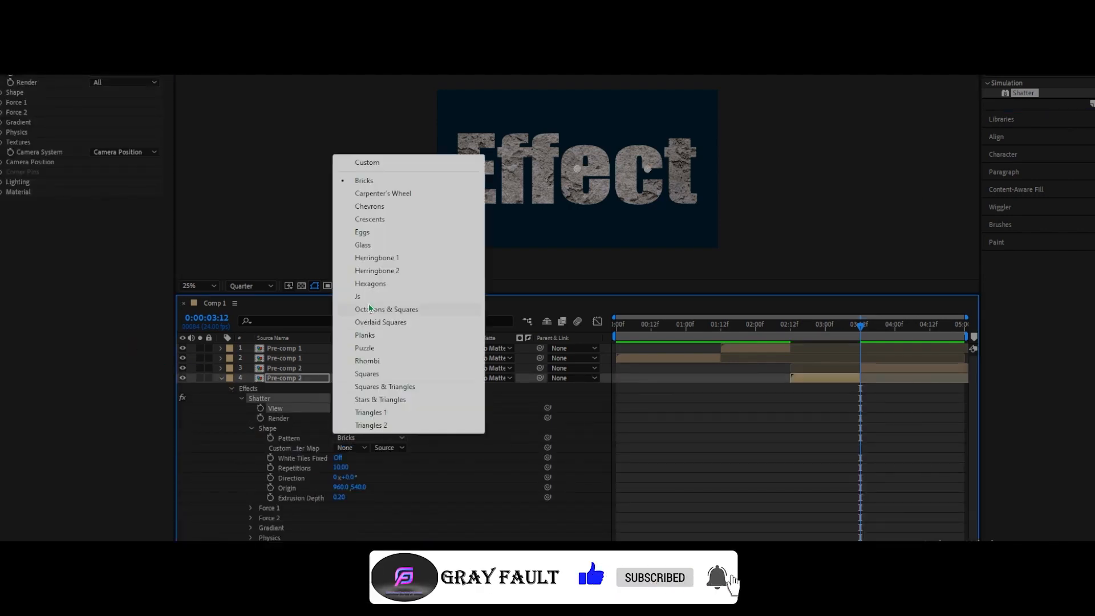
{"action": "left_click", "coordinate": [362, 245]}
Step: Set the Shatter shape's extrusion depth to 0.30 and its repetitions to 7.00
{"action": "left_click", "coordinate": [340, 497]}
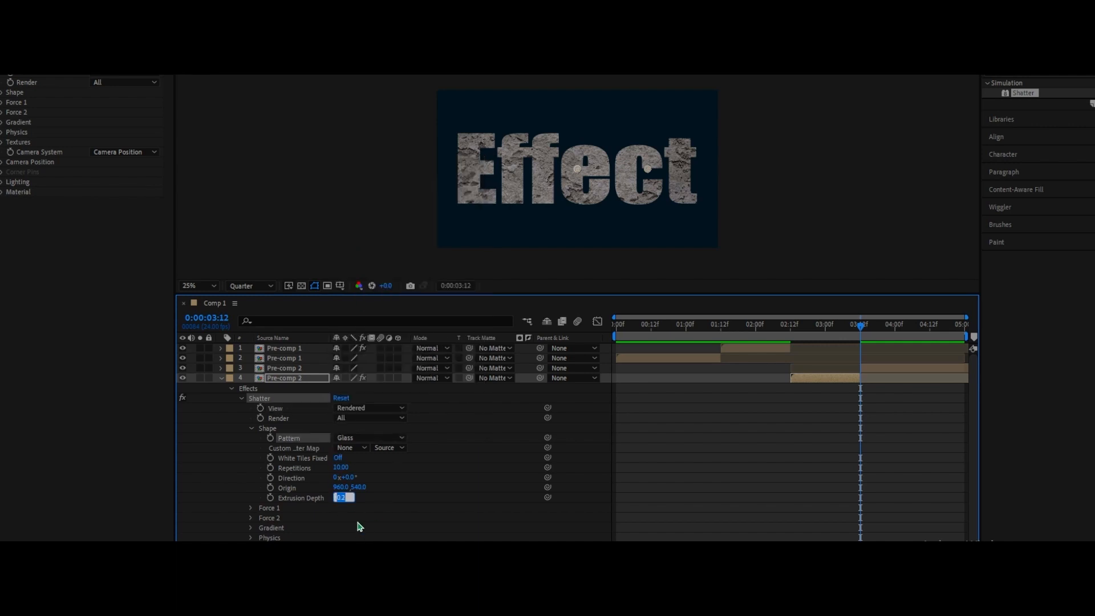
{"action": "type", "text": "0.3"}
{"action": "key", "text": "Return"}
{"action": "left_click", "coordinate": [340, 467]}
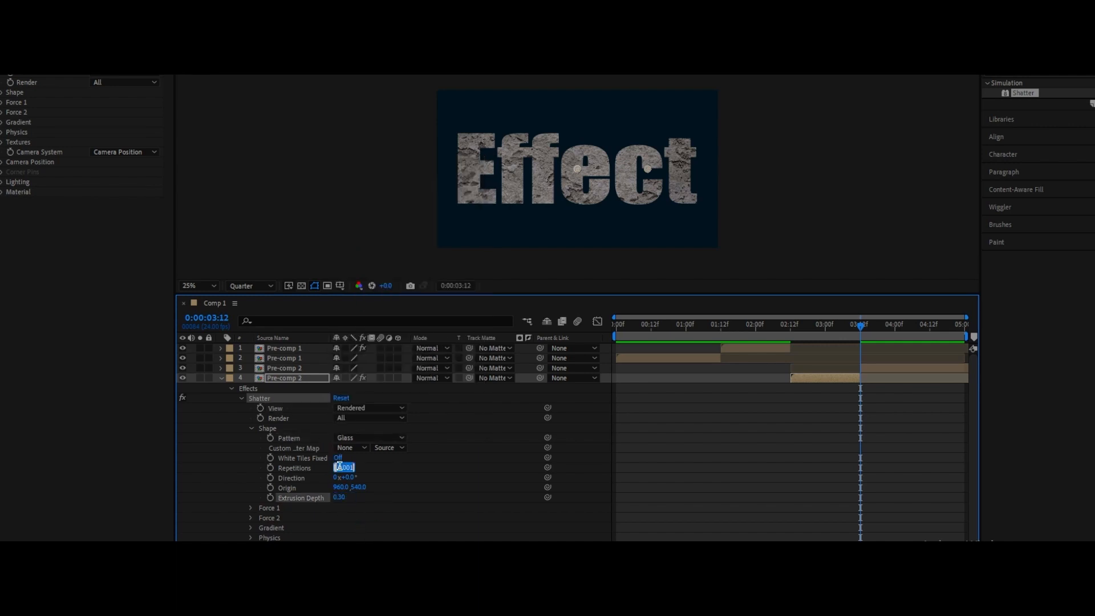
{"action": "type", "text": "20"}
{"action": "key", "text": "Return"}
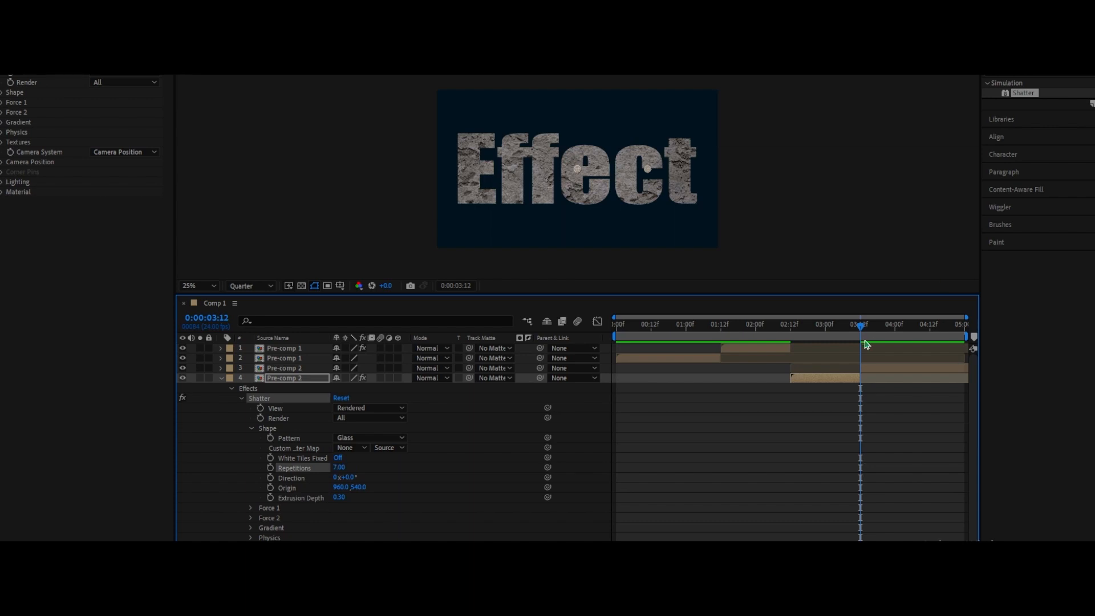
Step: Set the Shatter shape's origin to 672, 611 and its direction to 25°, checking the break at 0:00:02:13
{"action": "left_click_drag", "start_coordinate": [866, 344], "coordinate": [792, 385]}
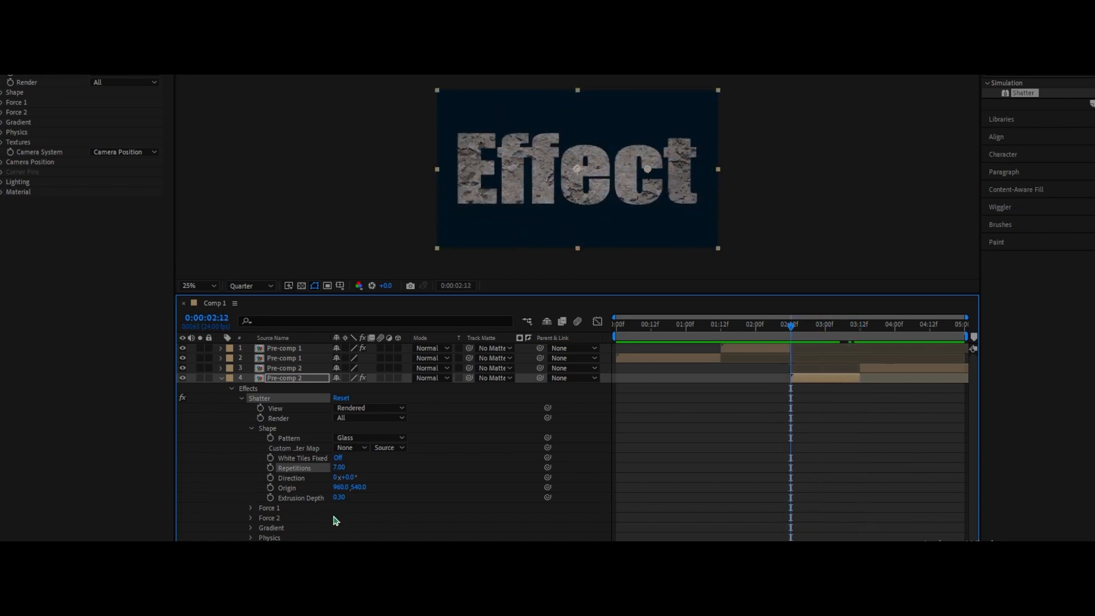
{"action": "left_click_drag", "start_coordinate": [341, 488], "coordinate": [217, 494]}
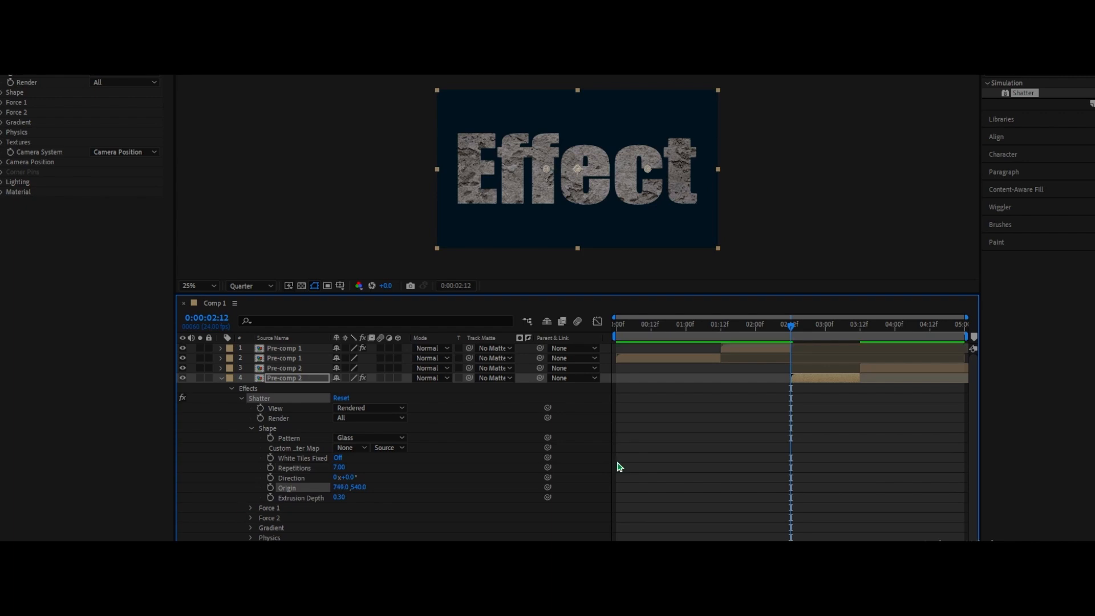
{"action": "left_click", "coordinate": [792, 329]}
{"action": "left_click_drag", "start_coordinate": [342, 489], "coordinate": [363, 481]}
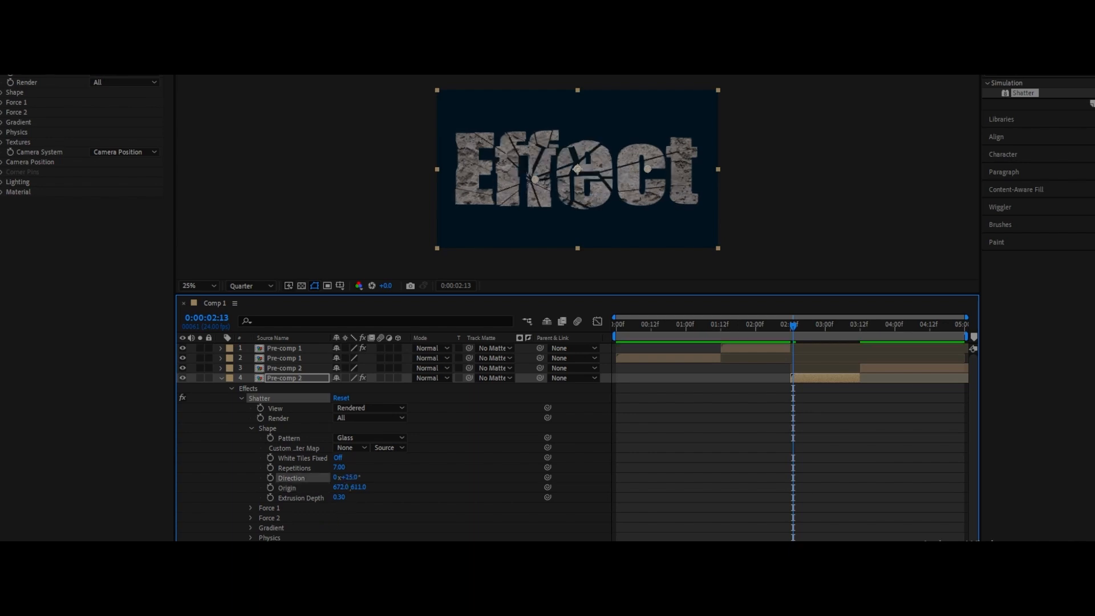
Step: Set Shatter's Force 2 position to 1440, 623 and strength to 31.40, and move the shape origin to 1295, 946
{"action": "mouse_move", "coordinate": [796, 330]}
{"action": "left_mouse_down"}
{"action": "mouse_move", "coordinate": [816, 335]}
{"action": "mouse_move", "coordinate": [796, 348]}
{"action": "left_mouse_up"}
{"action": "scroll", "coordinate": [393, 532], "scroll_direction": "down", "scroll_amount": 2}
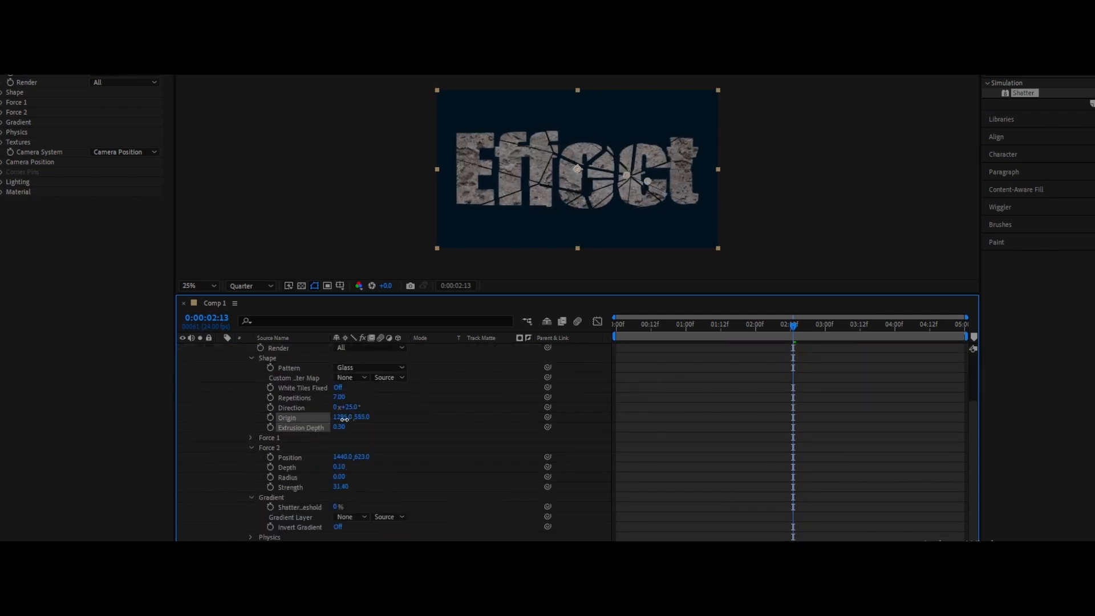
{"action": "left_click_drag", "start_coordinate": [795, 330], "coordinate": [793, 366]}
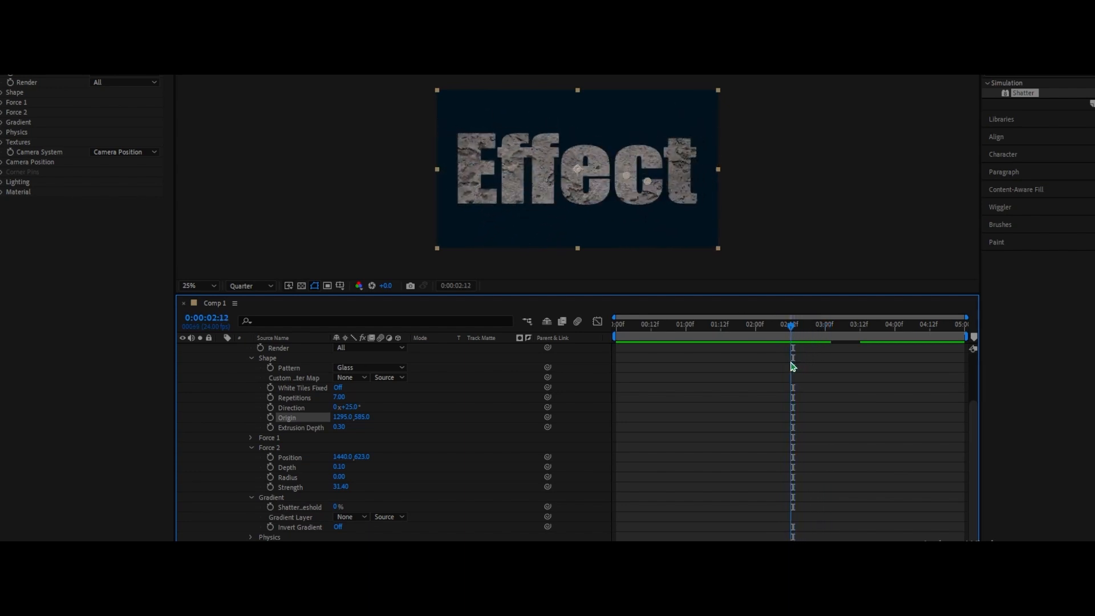
{"action": "left_click", "coordinate": [793, 328]}
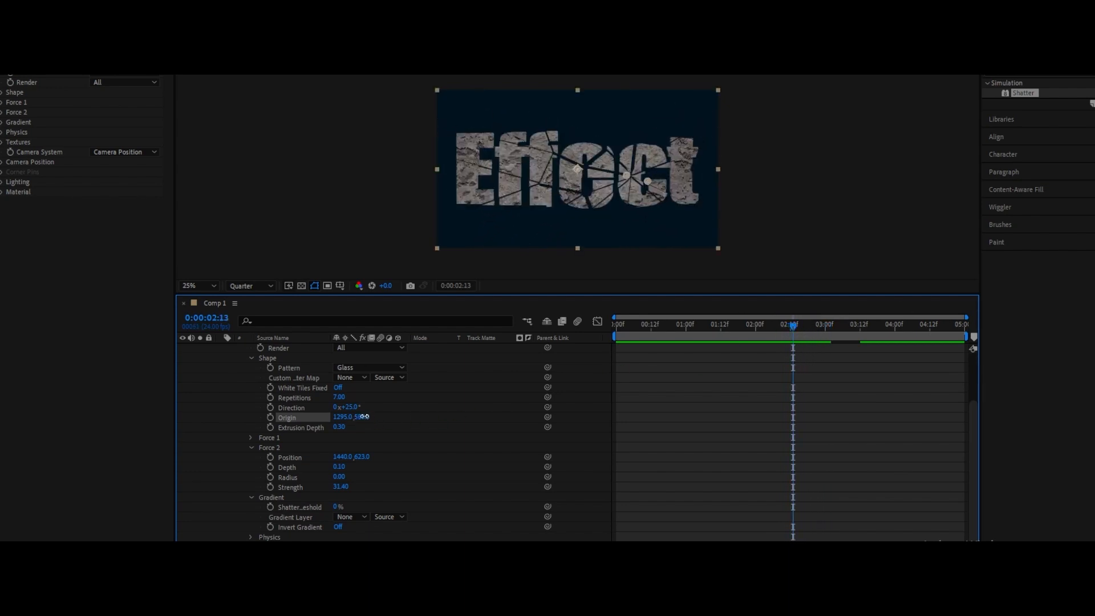
{"action": "left_click_drag", "start_coordinate": [365, 416], "coordinate": [583, 407]}
{"action": "left_click_drag", "start_coordinate": [793, 327], "coordinate": [817, 353]}
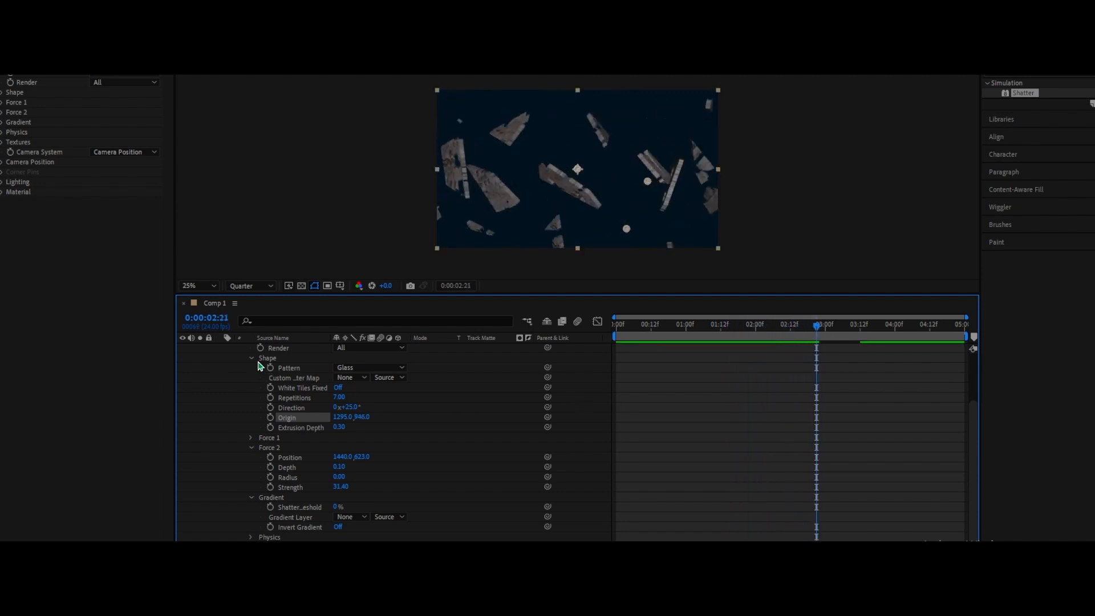
Step: Time-reverse the shattering part of Pre-comp 2 and preview the result
{"action": "left_click", "coordinate": [252, 359]}
{"action": "left_click", "coordinate": [243, 359]}
{"action": "right_click", "coordinate": [820, 383]}
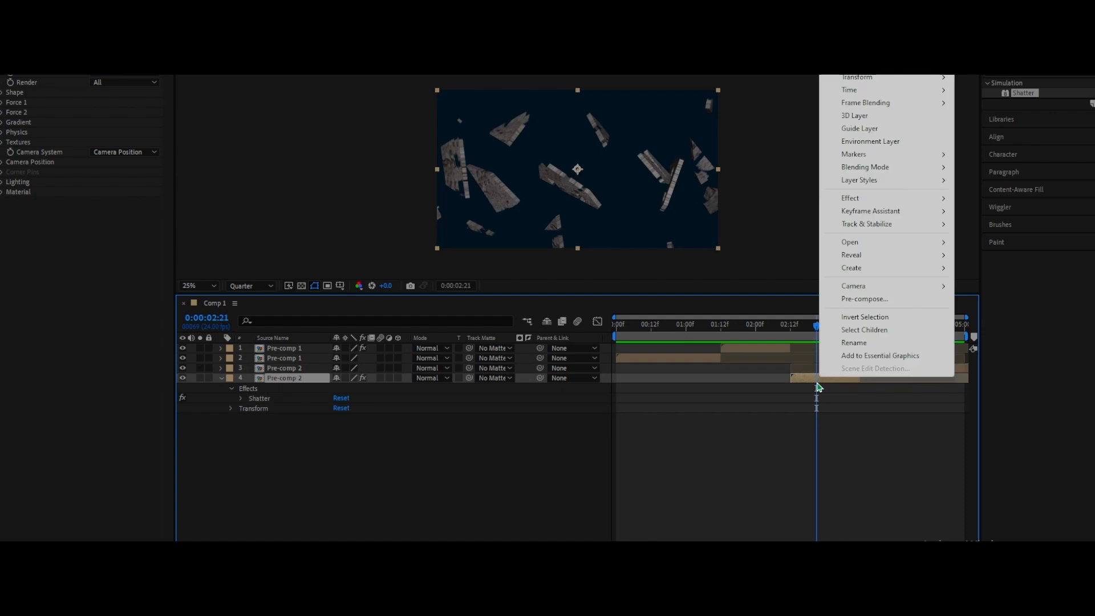
{"action": "mouse_move", "coordinate": [868, 95]}
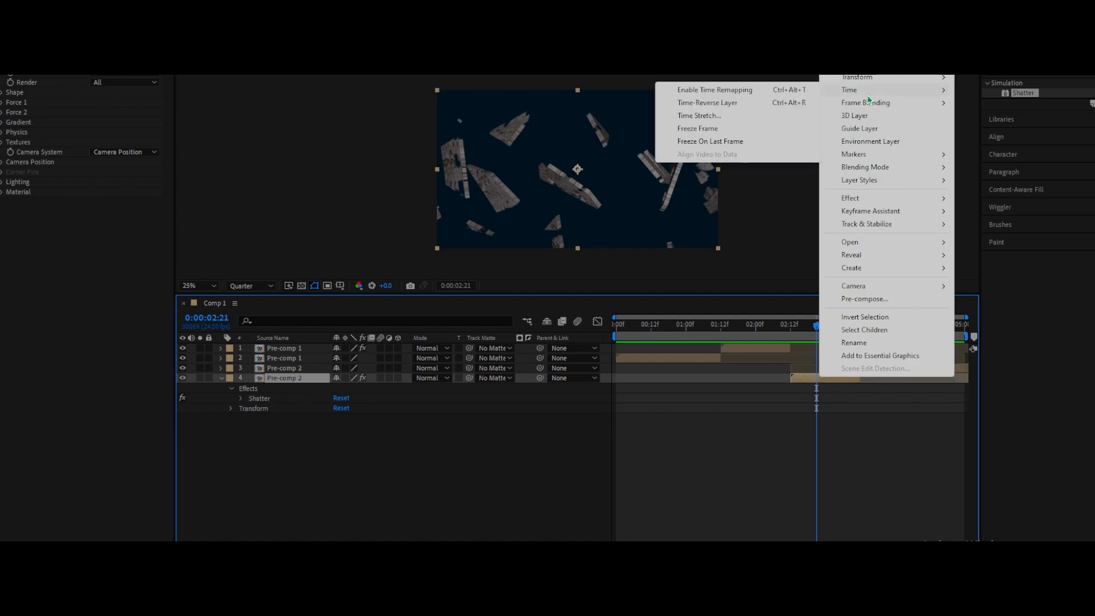
{"action": "left_click", "coordinate": [696, 107]}
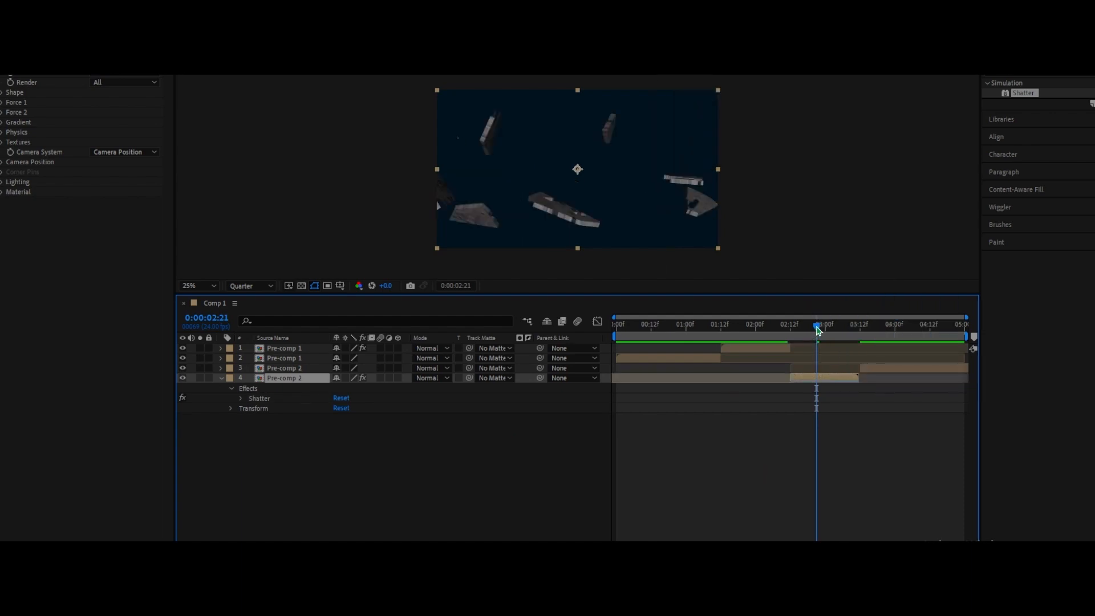
{"action": "key", "text": "space"}
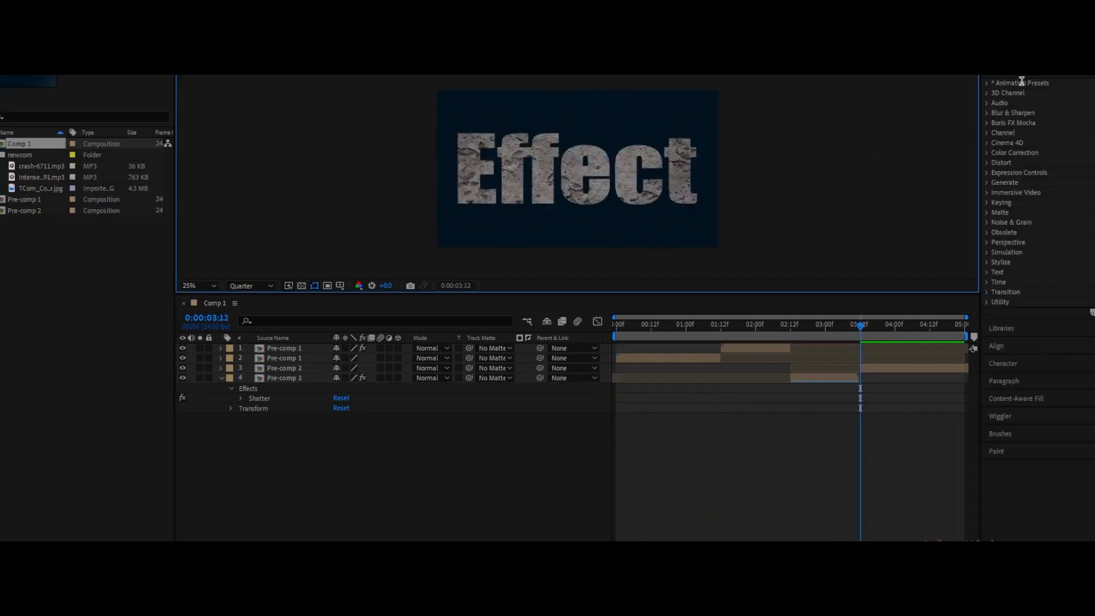
Step: Apply the Glow effect to the later part of Pre-comp 2, which starts at 0:00:03:12, and expand its settings
{"action": "left_click", "coordinate": [1022, 80]}
{"action": "type", "text": "glow"}
{"action": "left_click_drag", "start_coordinate": [1021, 143], "coordinate": [887, 372]}
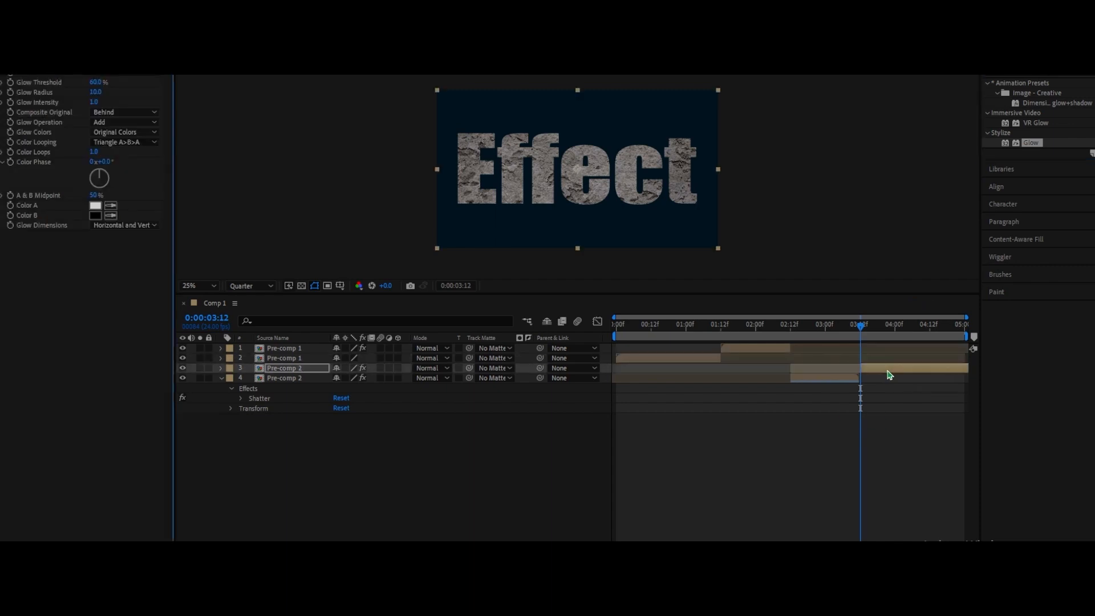
{"action": "left_click", "coordinate": [220, 367]}
{"action": "left_click", "coordinate": [231, 378]}
{"action": "left_click", "coordinate": [242, 387]}
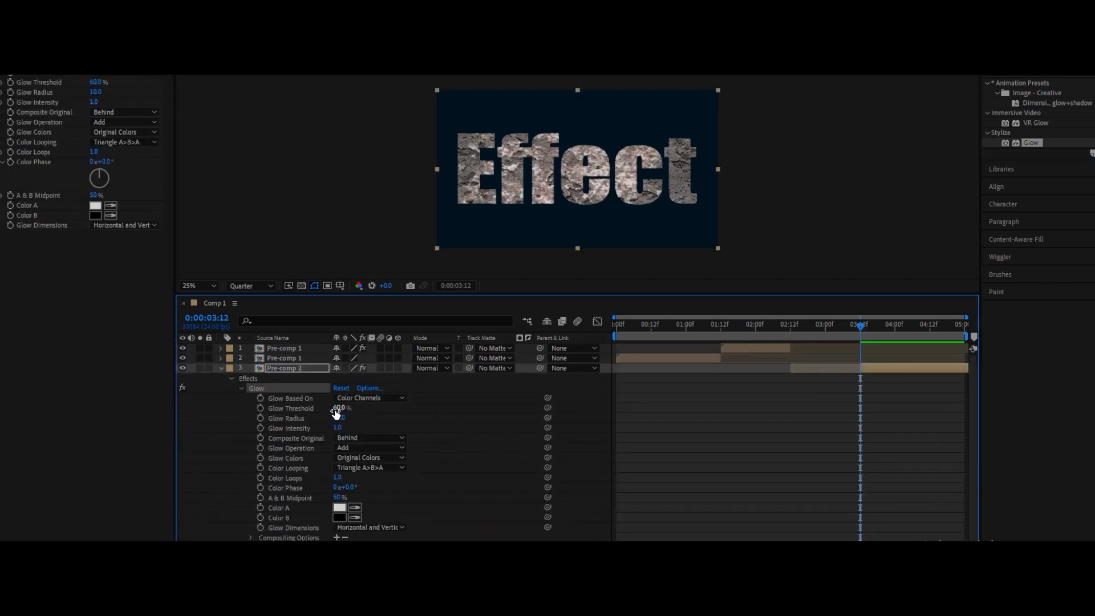
Step: Keyframe the Glow at 0:00:03:12 with threshold 69.4%, radius 0 and intensity 0
{"action": "left_click", "coordinate": [336, 409]}
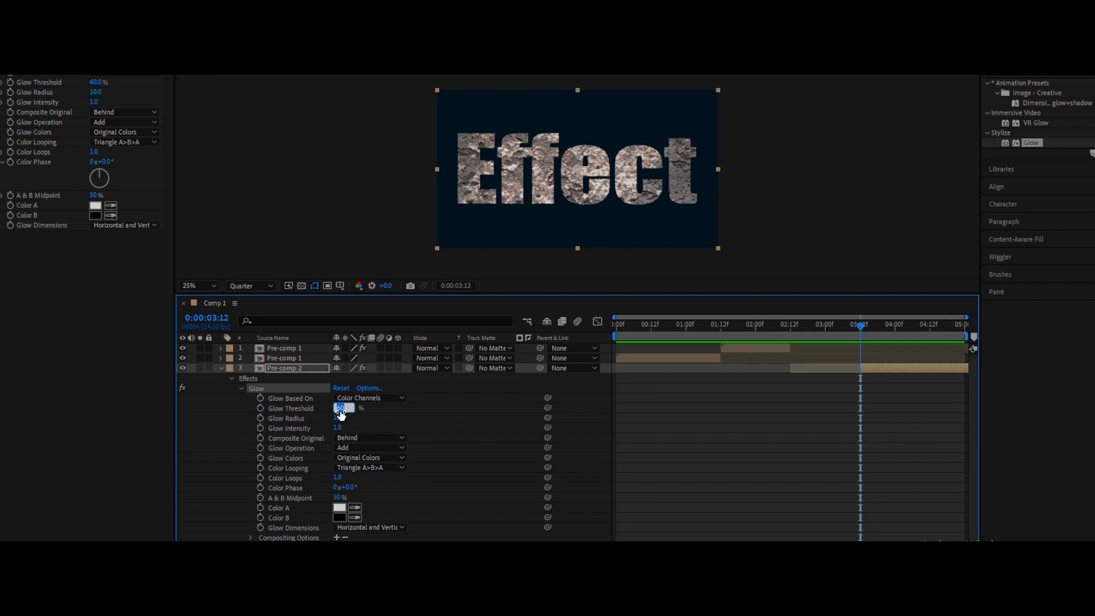
{"action": "key", "text": "Return"}
{"action": "left_click", "coordinate": [260, 407]}
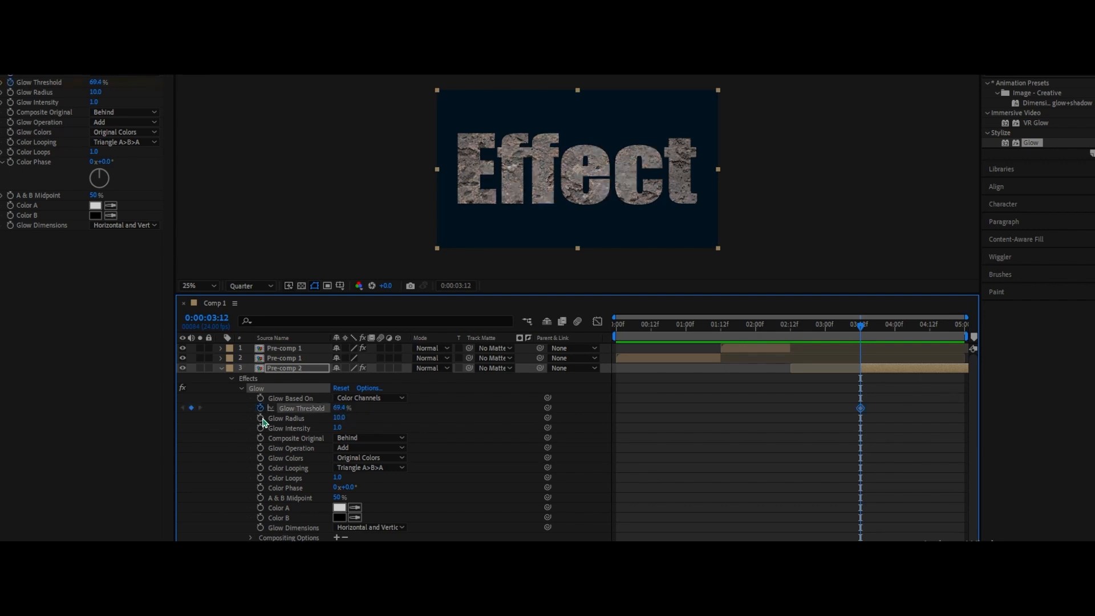
{"action": "left_click", "coordinate": [260, 418]}
{"action": "left_click", "coordinate": [260, 428]}
{"action": "left_click", "coordinate": [338, 418]}
{"action": "type", "text": "0"}
{"action": "left_click", "coordinate": [339, 428]}
{"action": "type", "text": "0"}
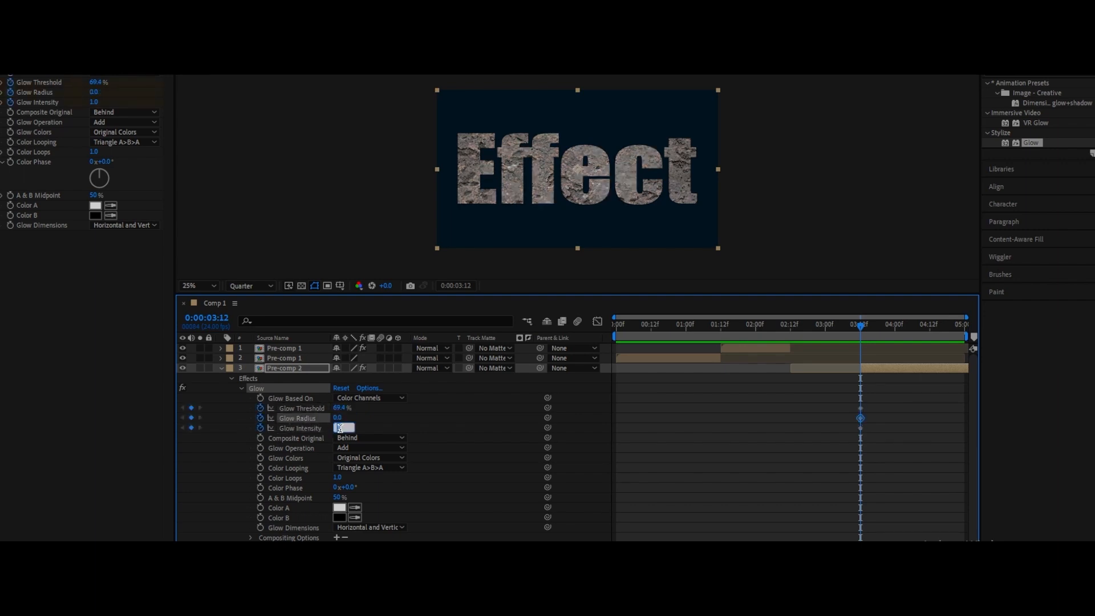
{"action": "key", "text": "Return"}
Step: Keyframe the Glow at 0:00:04:23 with threshold 20%, radius 228.6 and intensity 34.2, and preview the animation
{"action": "left_click_drag", "start_coordinate": [860, 328], "coordinate": [945, 411]}
{"action": "left_click", "coordinate": [339, 408]}
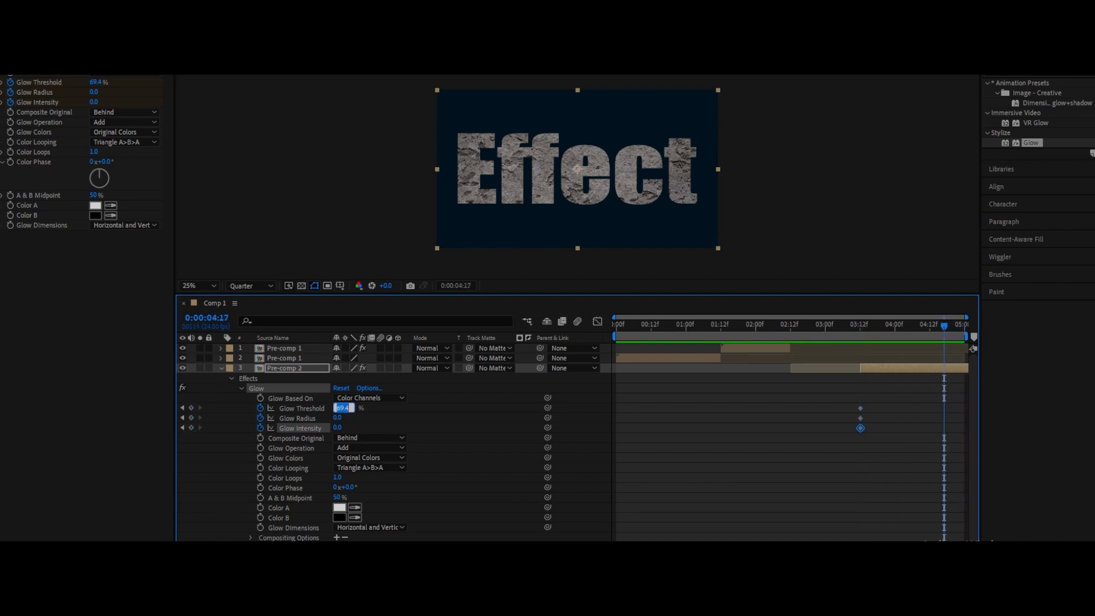
{"action": "left_click_drag", "start_coordinate": [945, 329], "coordinate": [962, 329]}
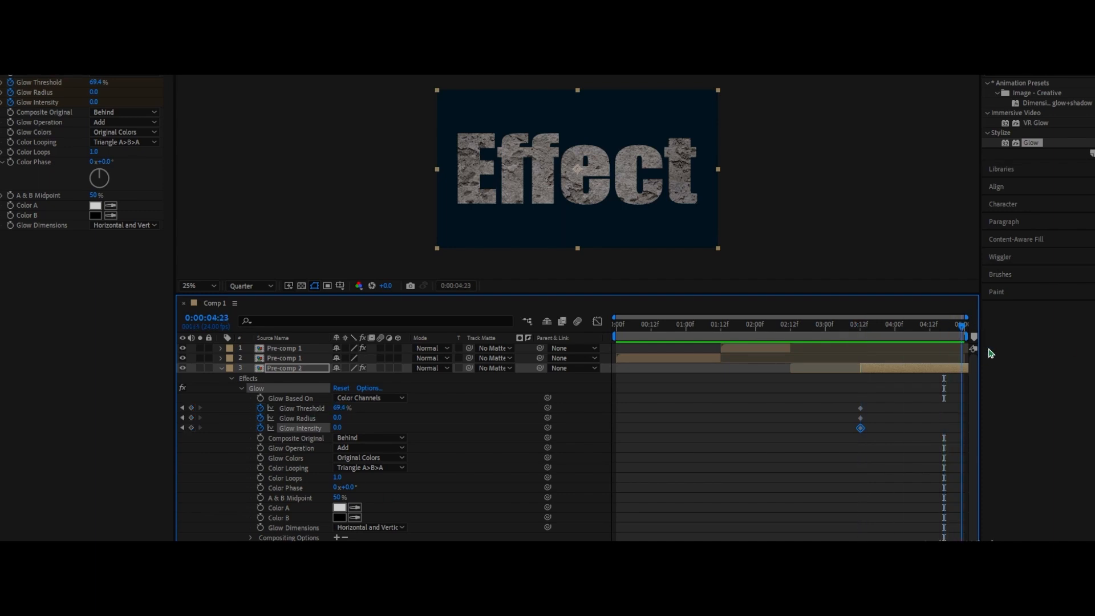
{"action": "left_click", "coordinate": [339, 408]}
{"action": "type", "text": "20"}
{"action": "key", "text": "Tab"}
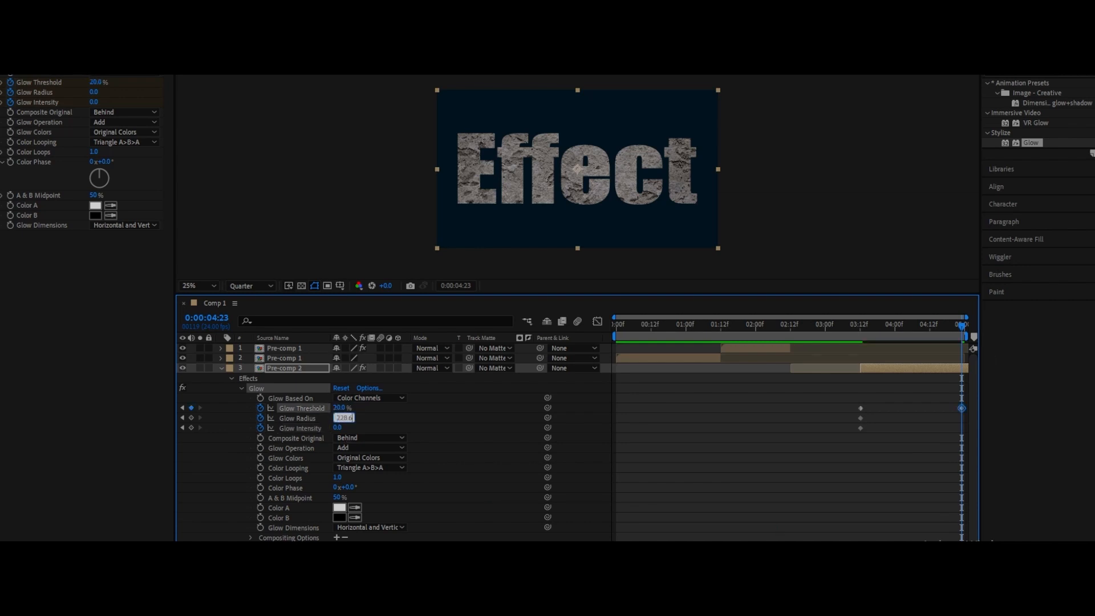
{"action": "type", "text": "228.6"}
{"action": "key", "text": "Tab"}
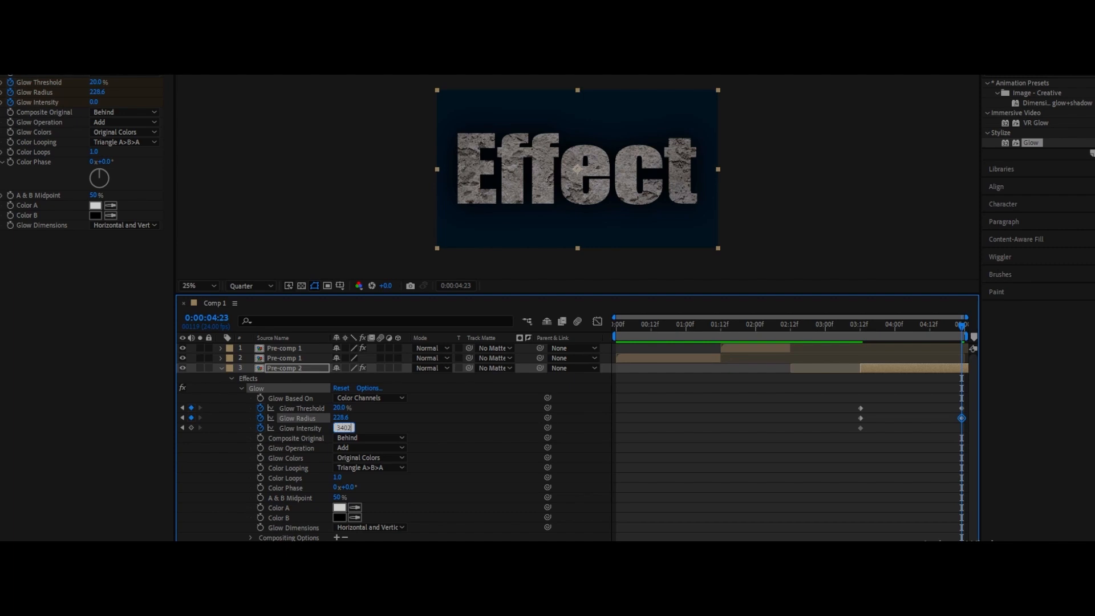
{"action": "type", "text": "34.2"}
{"action": "key", "text": "Return"}
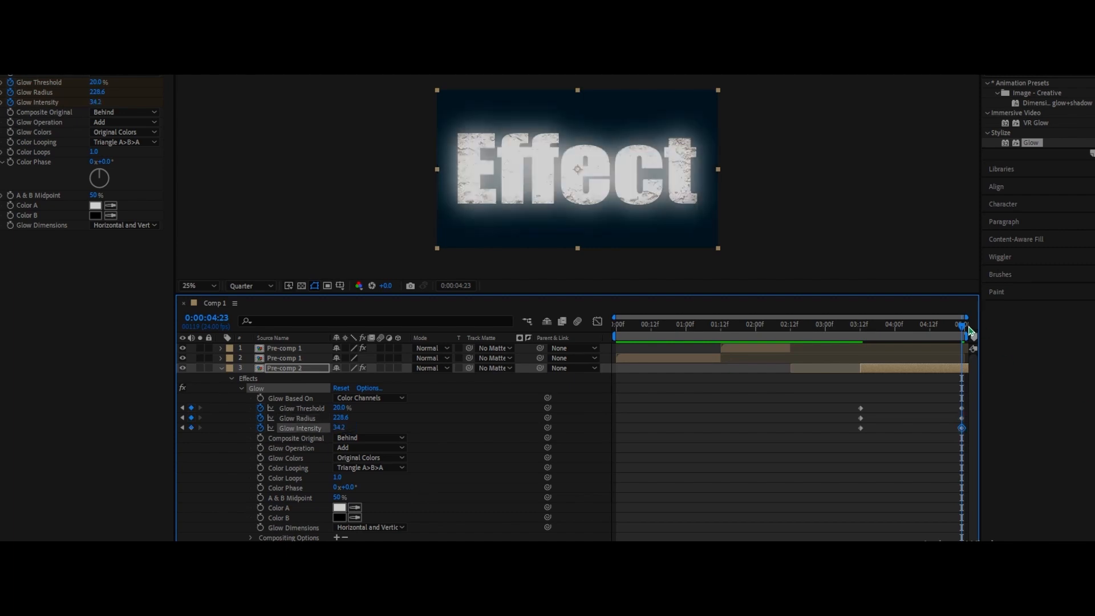
{"action": "key", "text": "space"}
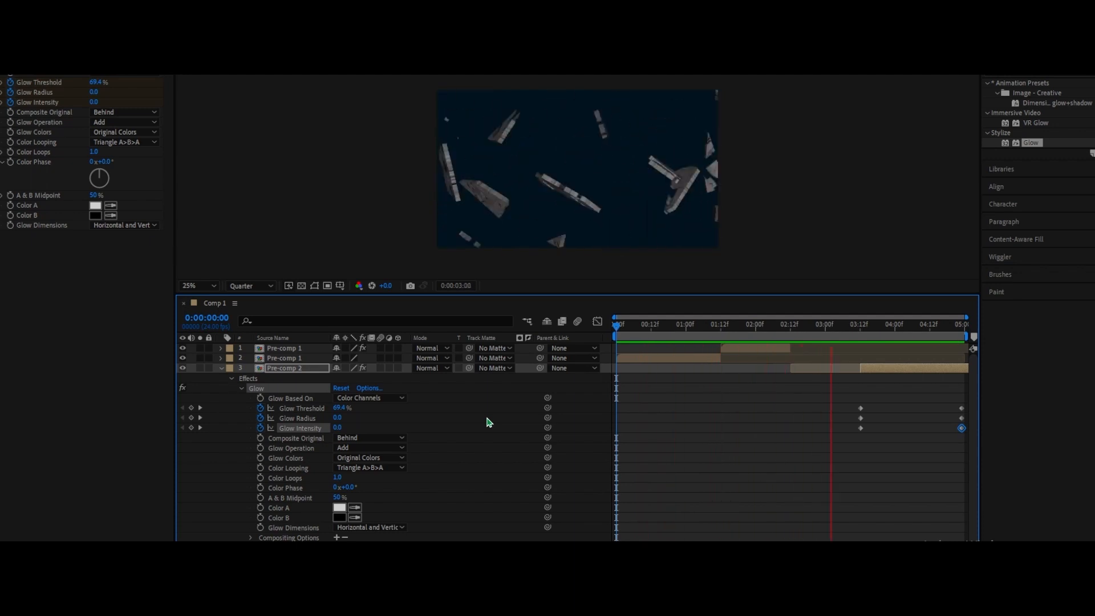
Step: Collapse the glowing Pre-comp 2 layer's settings and place the playhead at 0:00:01:12
{"action": "key", "text": "Home"}
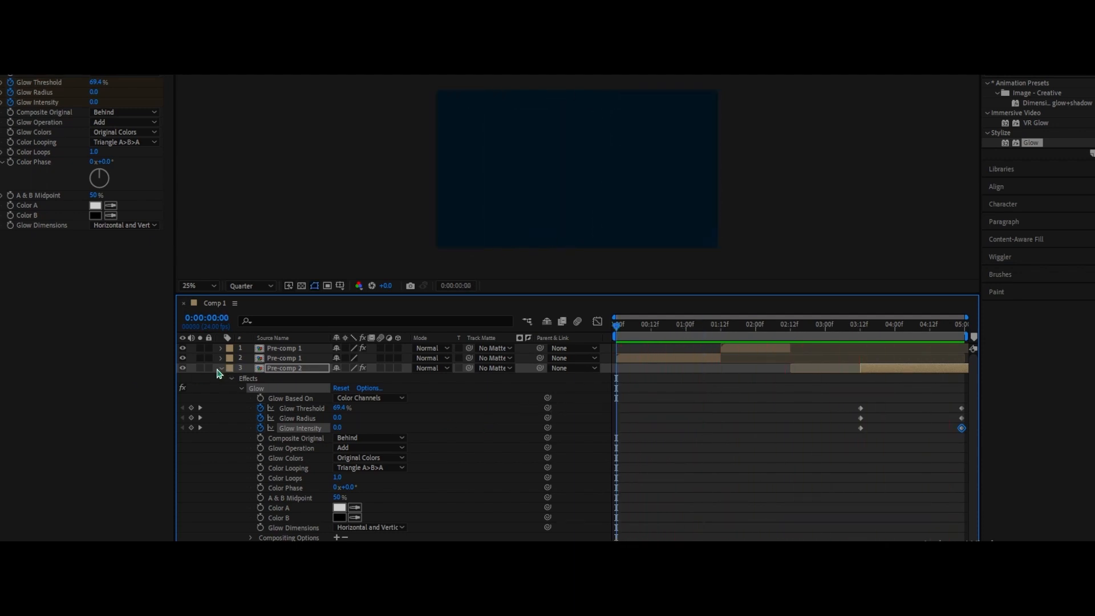
{"action": "left_click", "coordinate": [221, 368]}
{"action": "left_click", "coordinate": [221, 378]}
{"action": "left_click", "coordinate": [320, 428]}
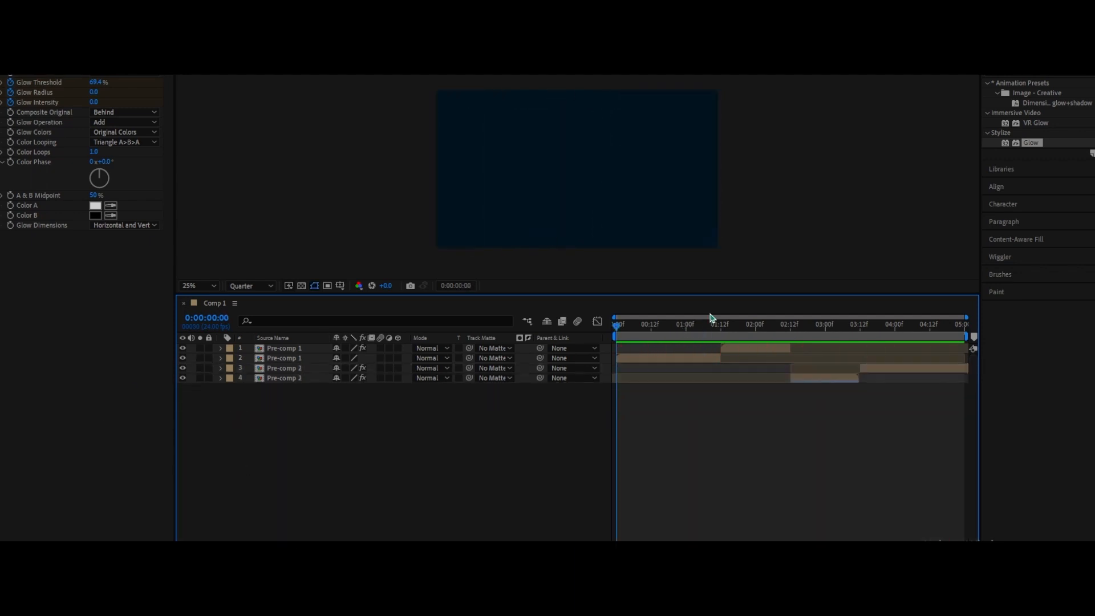
{"action": "left_click_drag", "start_coordinate": [620, 328], "coordinate": [723, 345]}
Step: Hide every layer except the Pre-comp 1 layer that scales in
{"action": "left_click", "coordinate": [698, 359]}
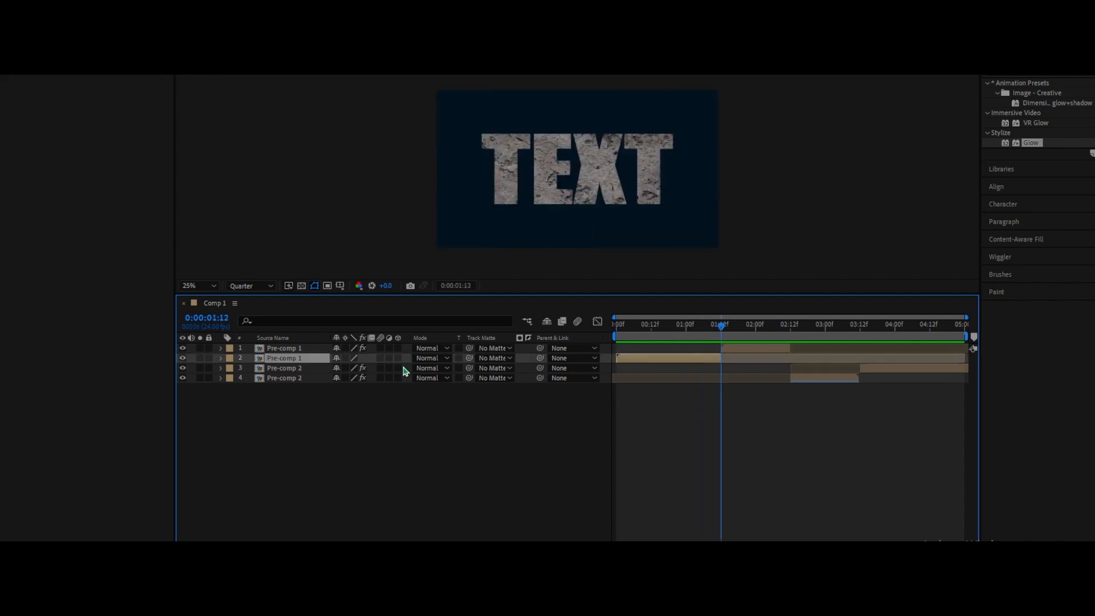
{"action": "left_click", "coordinate": [9, 16]}
{"action": "left_click", "coordinate": [240, 422]}
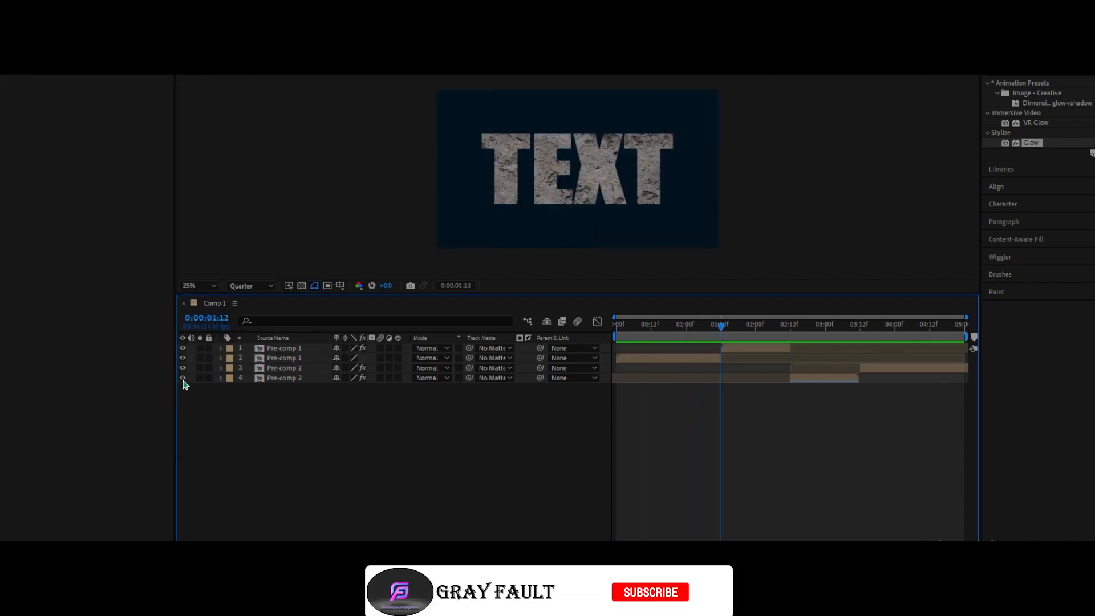
{"action": "left_click_drag", "start_coordinate": [182, 379], "coordinate": [181, 355]}
{"action": "left_click", "coordinate": [183, 348]}
{"action": "left_click", "coordinate": [182, 358]}
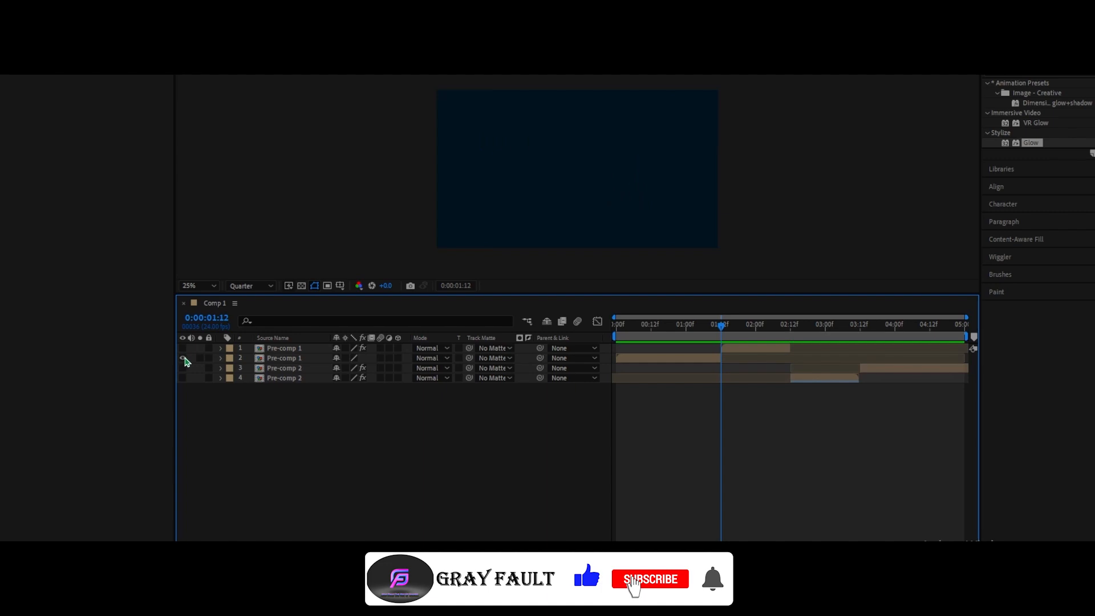
Step: Duplicate the Pre-comp 1 layer that scales in
{"action": "left_click", "coordinate": [685, 362]}
{"action": "left_click", "coordinate": [9, 16]}
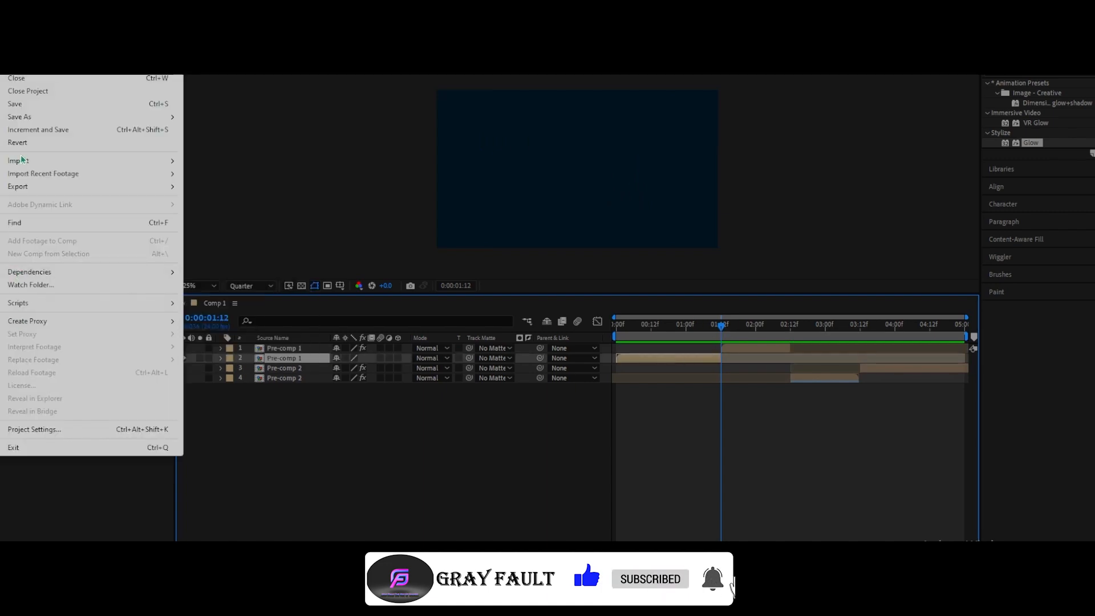
{"action": "left_click", "coordinate": [38, 518]}
{"action": "left_click", "coordinate": [24, 16]}
{"action": "left_click", "coordinate": [53, 167]}
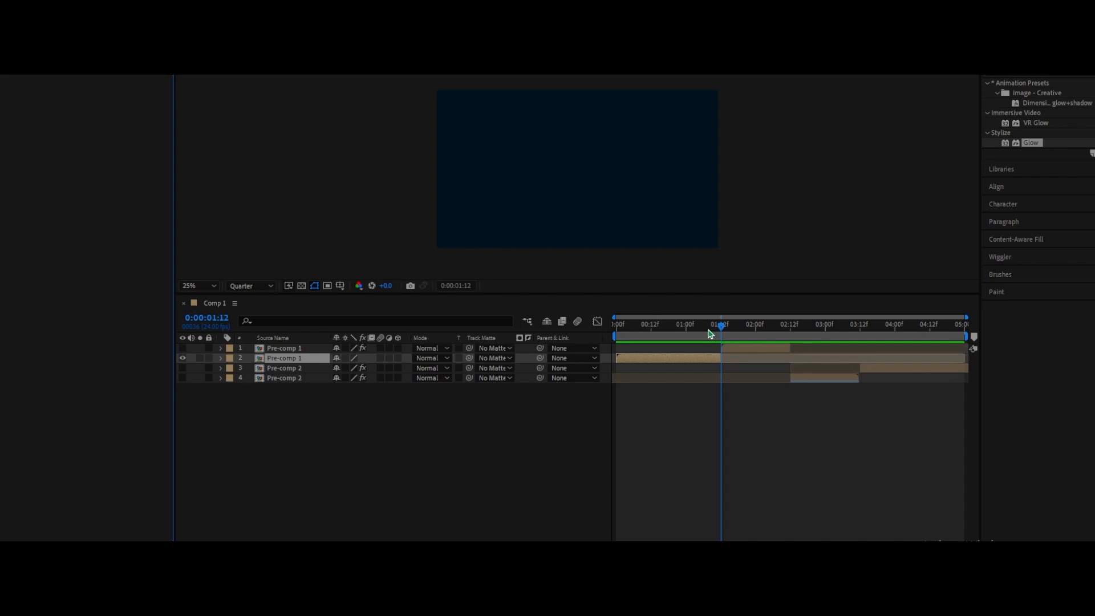
{"action": "left_click", "coordinate": [279, 358]}
{"action": "left_click", "coordinate": [24, 16]}
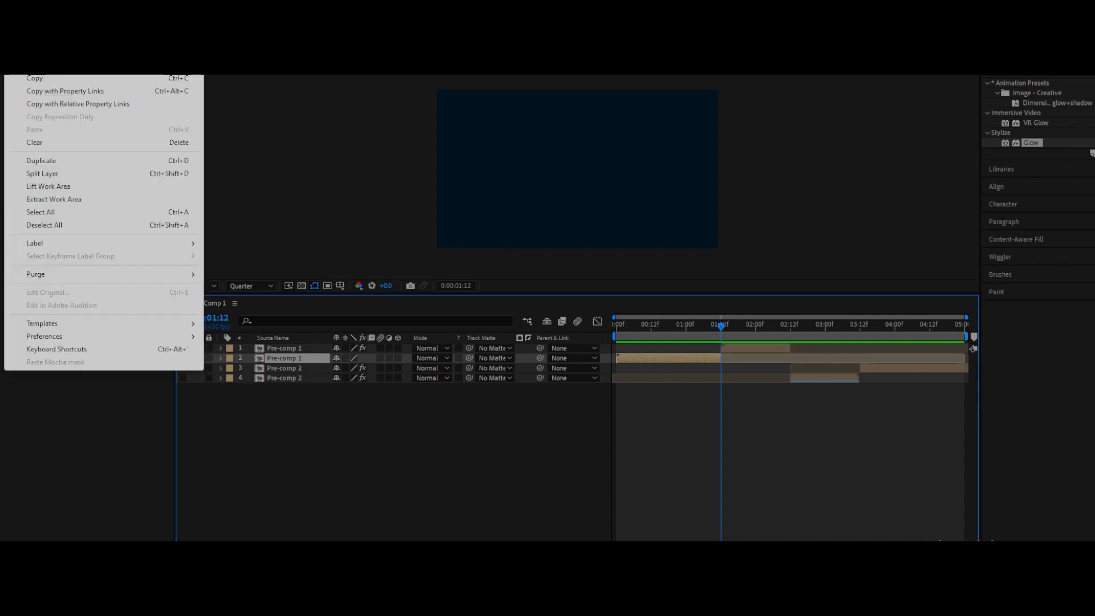
{"action": "left_click", "coordinate": [37, 165]}
{"action": "left_click", "coordinate": [288, 393]}
{"action": "left_click", "coordinate": [182, 378]}
{"action": "left_click", "coordinate": [183, 398]}
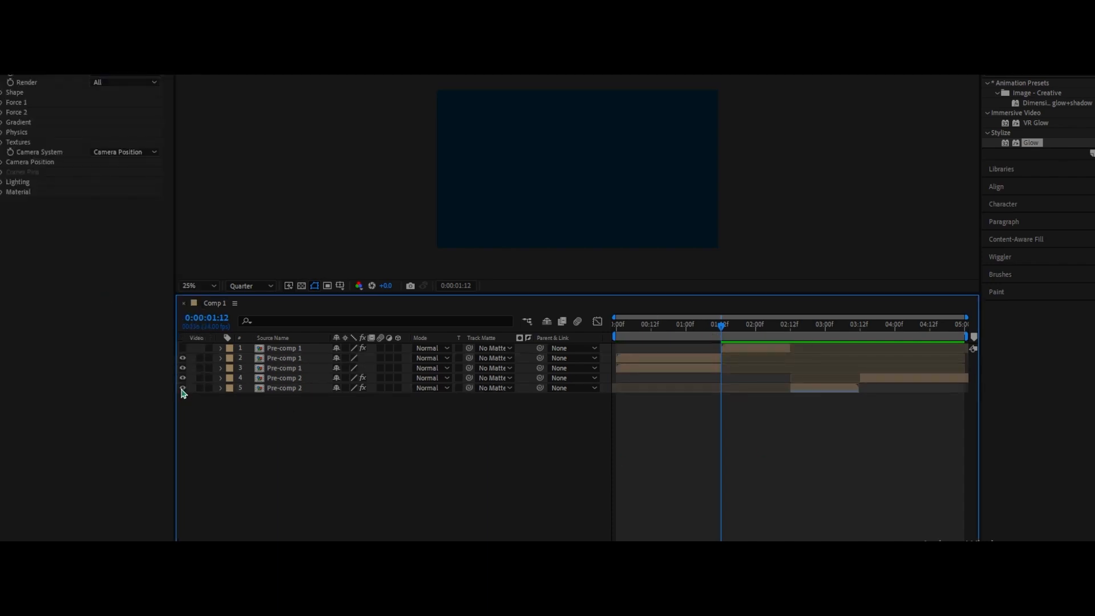
{"action": "left_click", "coordinate": [182, 387]}
{"action": "left_click_drag", "start_coordinate": [721, 332], "coordinate": [722, 364]}
{"action": "left_click", "coordinate": [697, 370]}
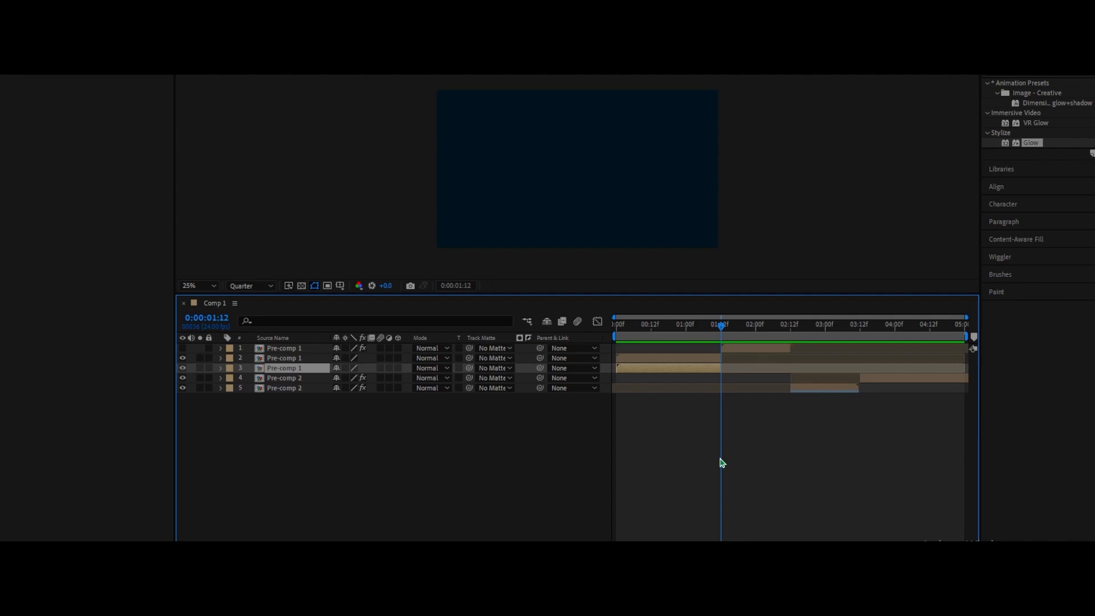
{"action": "left_click", "coordinate": [182, 378]}
{"action": "left_click", "coordinate": [181, 379]}
Step: Remove the Scale keyframes from the duplicate Pre-comp 1 in layer 3 and set its scale to 0%
{"action": "left_click", "coordinate": [221, 368]}
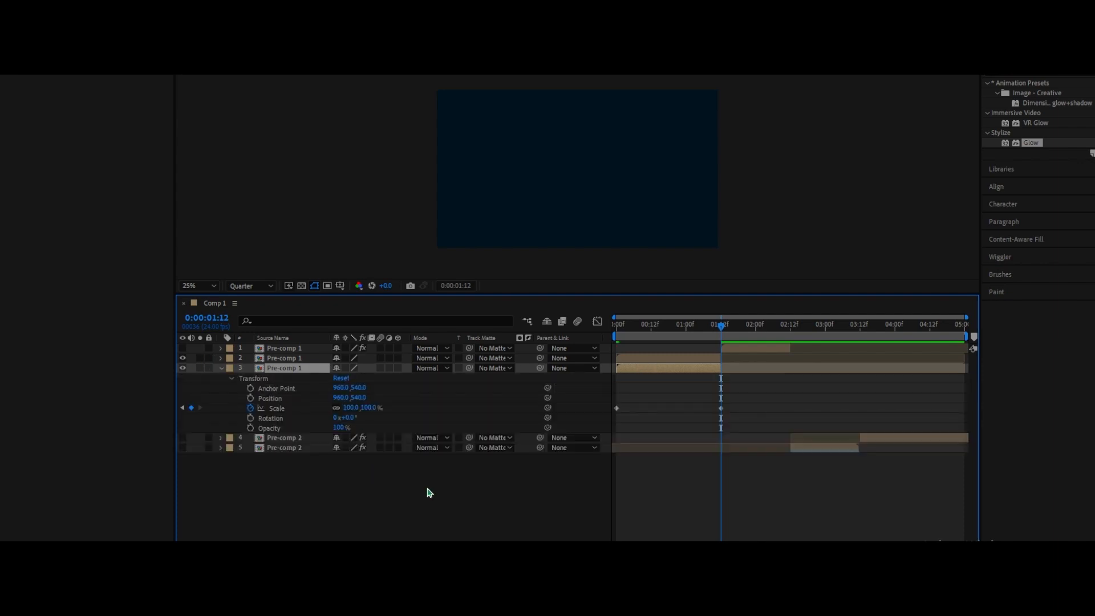
{"action": "left_click_drag", "start_coordinate": [722, 335], "coordinate": [589, 391]}
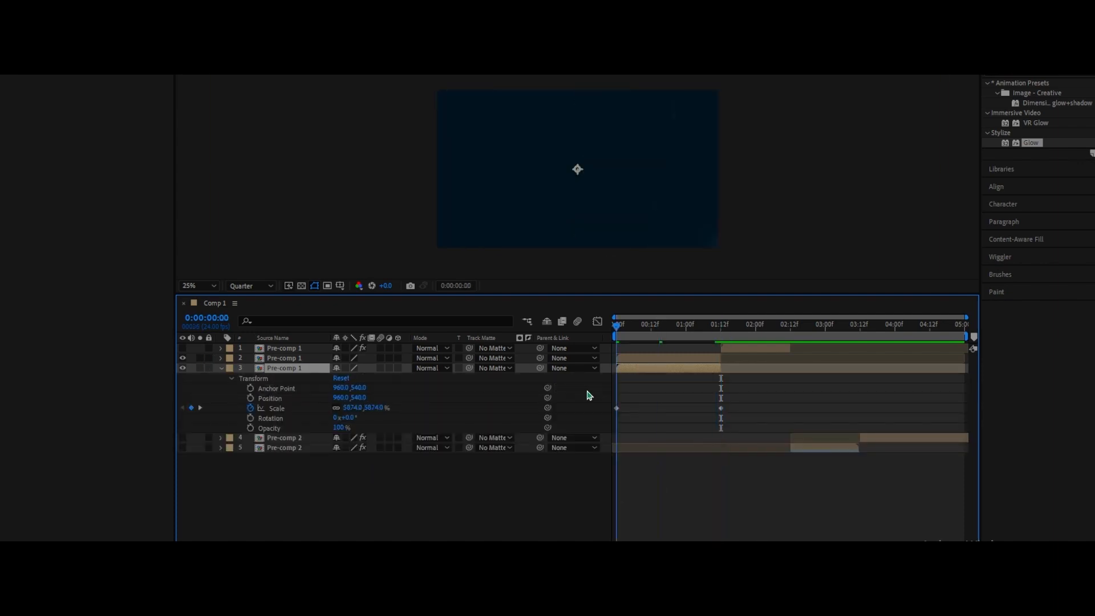
{"action": "left_click", "coordinate": [200, 408]}
{"action": "left_click", "coordinate": [191, 408]}
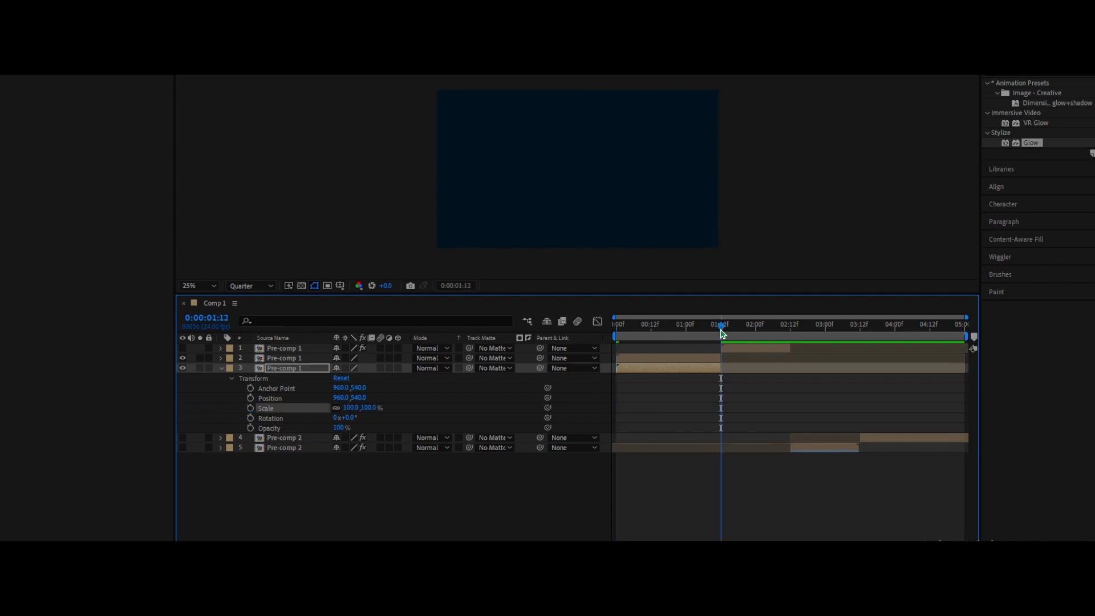
{"action": "left_click_drag", "start_coordinate": [722, 334], "coordinate": [412, 474]}
{"action": "left_click", "coordinate": [367, 408]}
{"action": "type", "text": "0"}
{"action": "key", "text": "Return"}
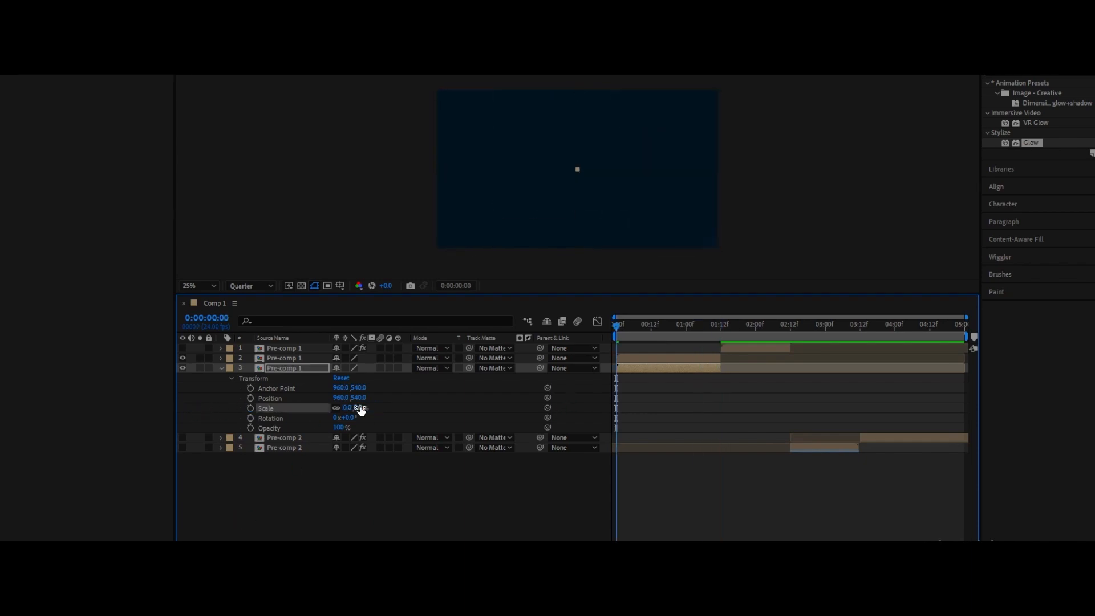
Step: Keyframe the duplicate Pre-comp 1's Scale at 100% at 0:00:01:12 and 0% at 0:00:00:00, and preview it
{"action": "left_click_drag", "start_coordinate": [618, 329], "coordinate": [718, 398]}
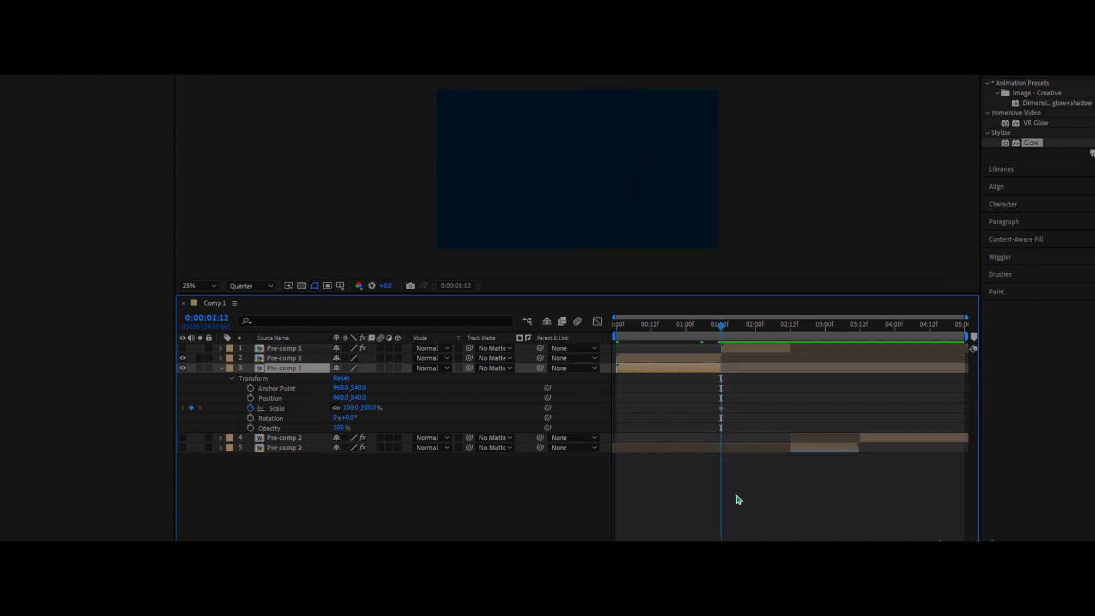
{"action": "key", "text": "Home"}
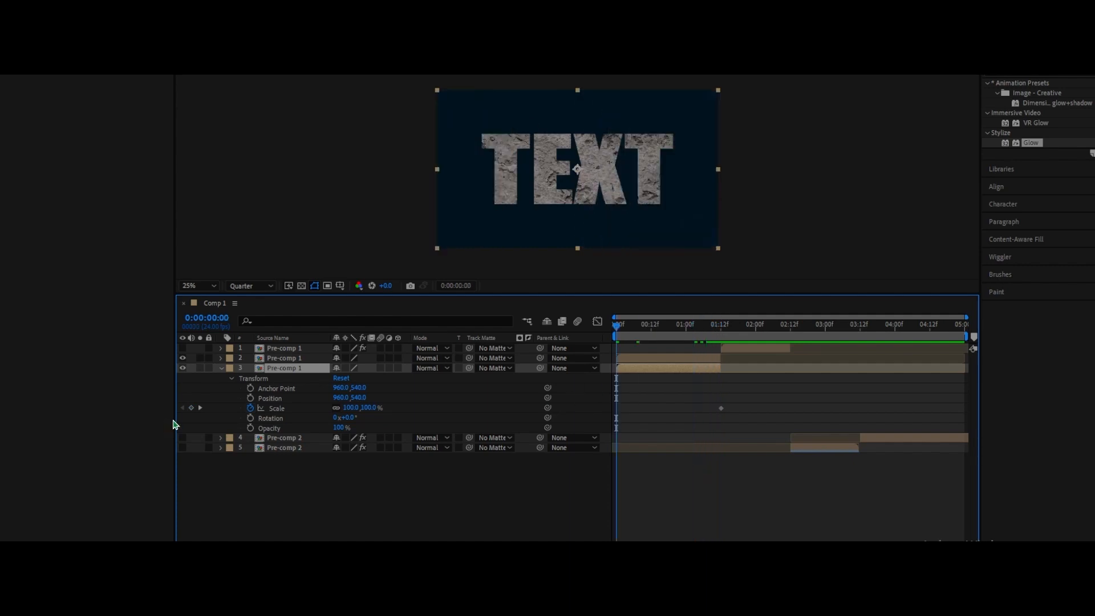
{"action": "left_click", "coordinate": [350, 408]}
{"action": "type", "text": "0"}
{"action": "key", "text": "Return"}
{"action": "key", "text": "space"}
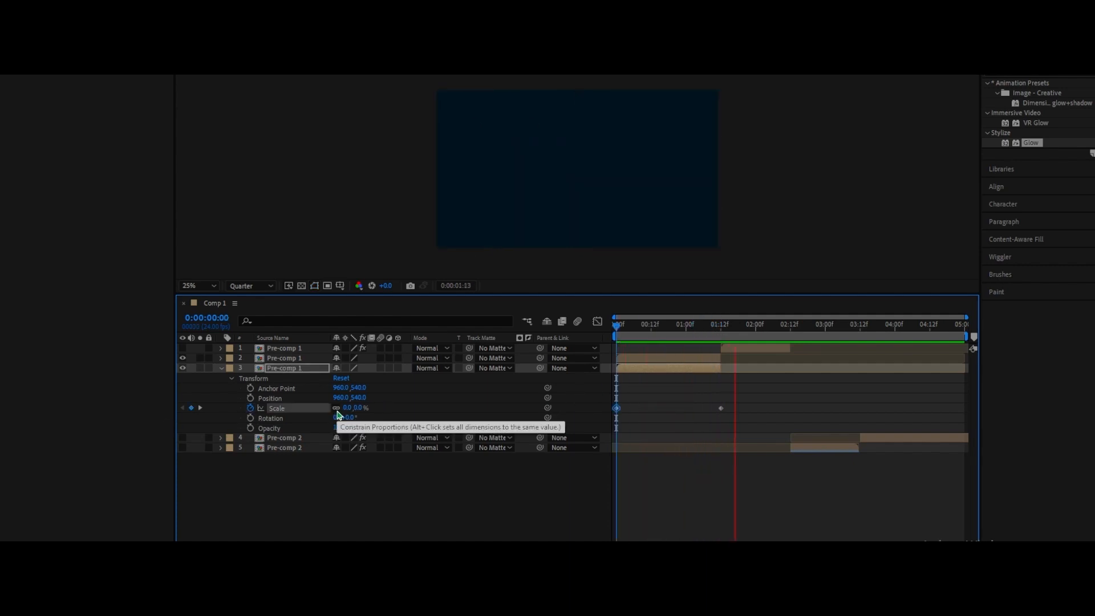
{"action": "left_click_drag", "start_coordinate": [759, 326], "coordinate": [717, 382]}
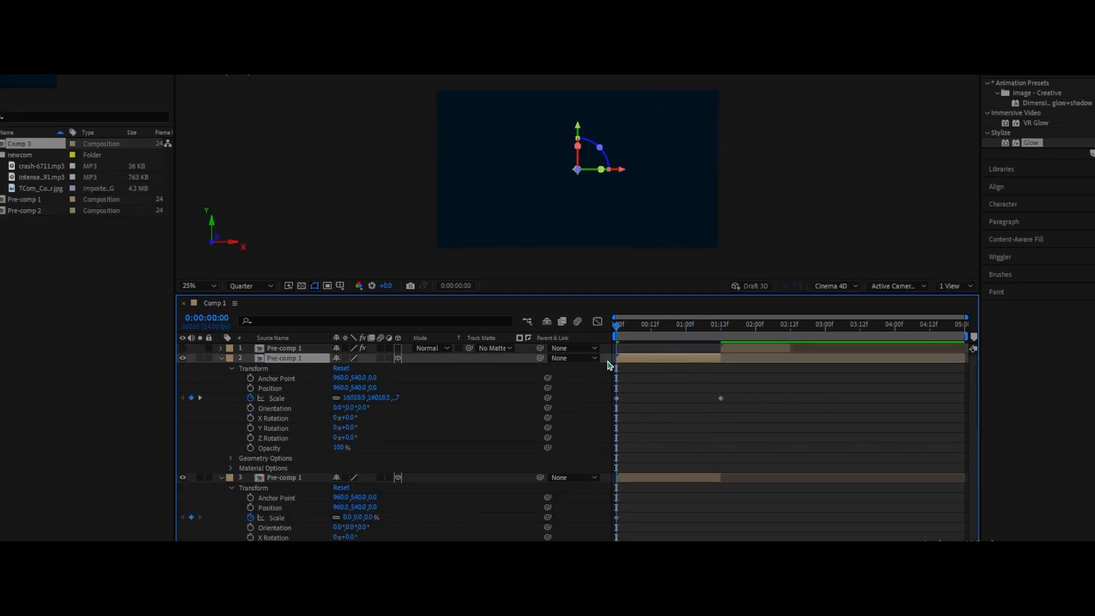
Step: Extend the Pre-comp 1 in layer 2 to end at 0:00:02:04 and move its last Scale keyframe to that time
{"action": "left_click_drag", "start_coordinate": [747, 351], "coordinate": [771, 356]}
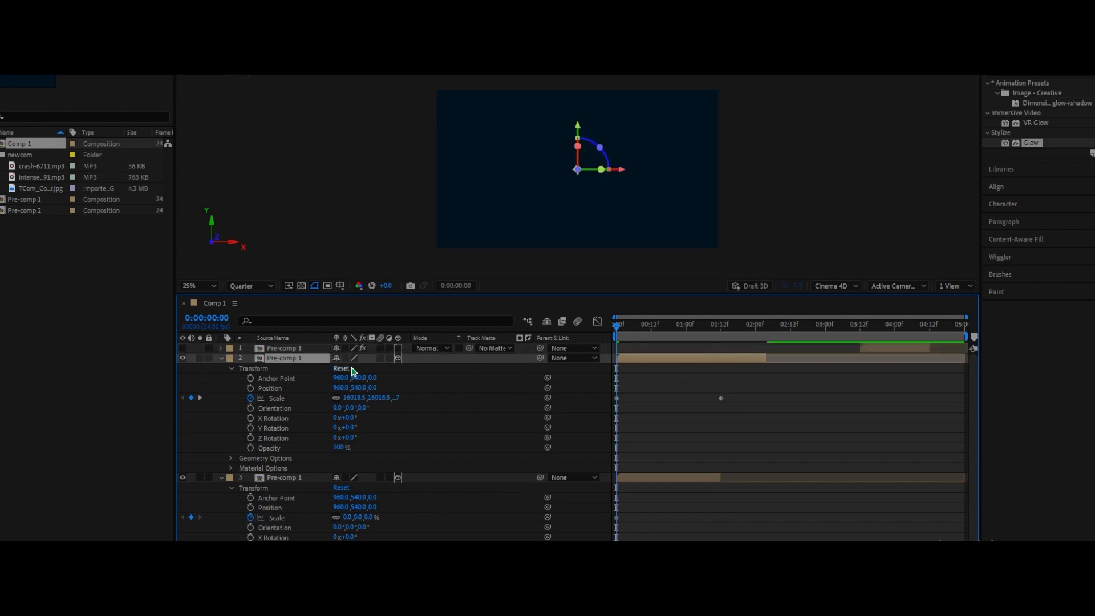
{"action": "left_click_drag", "start_coordinate": [723, 402], "coordinate": [762, 401]}
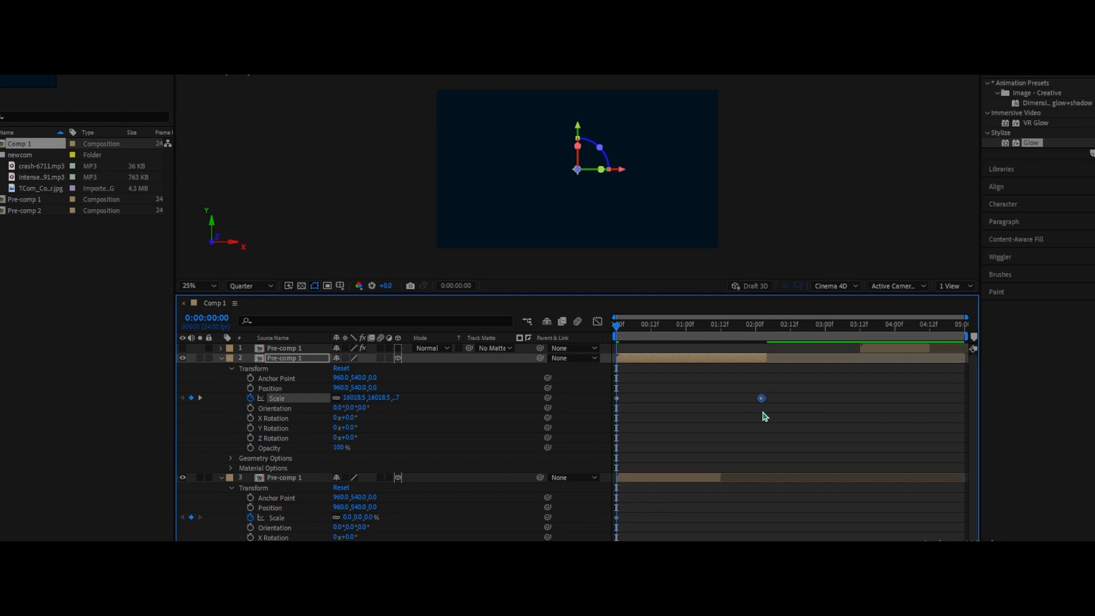
{"action": "left_click_drag", "start_coordinate": [623, 338], "coordinate": [768, 398]}
Step: Fit the shattering Pre-comp 1 between 0:00:02:04 and about 0:00:03:15, and extend the duplicate in layer 3 to 0:00:02:04
{"action": "mouse_move", "coordinate": [876, 348]}
{"action": "left_mouse_down"}
{"action": "mouse_move", "coordinate": [783, 360]}
{"action": "mouse_move", "coordinate": [868, 348]}
{"action": "left_mouse_up"}
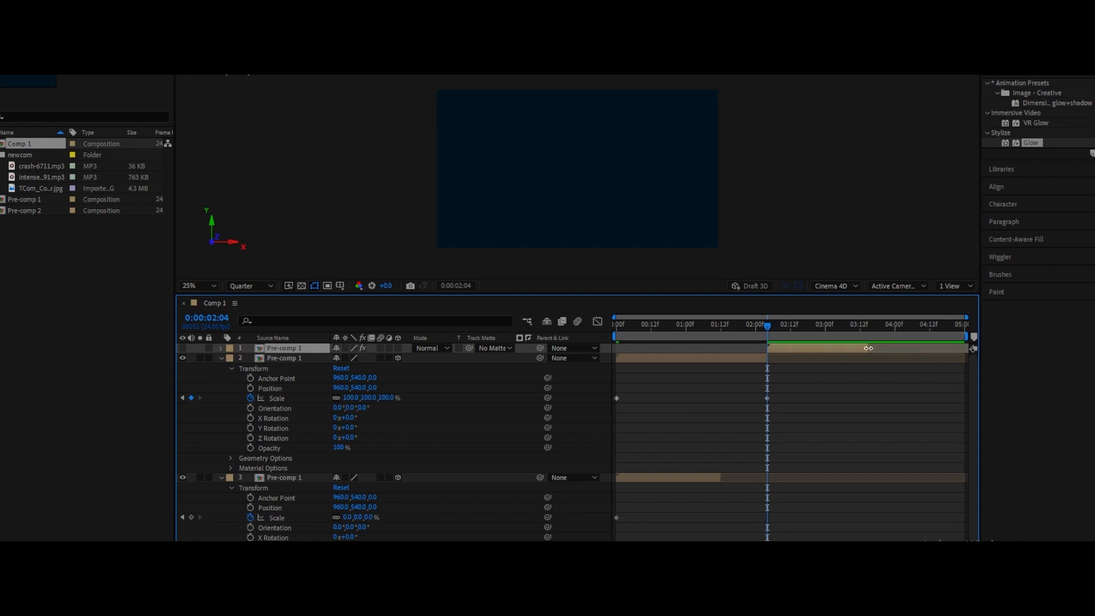
{"action": "left_click_drag", "start_coordinate": [722, 479], "coordinate": [767, 478]}
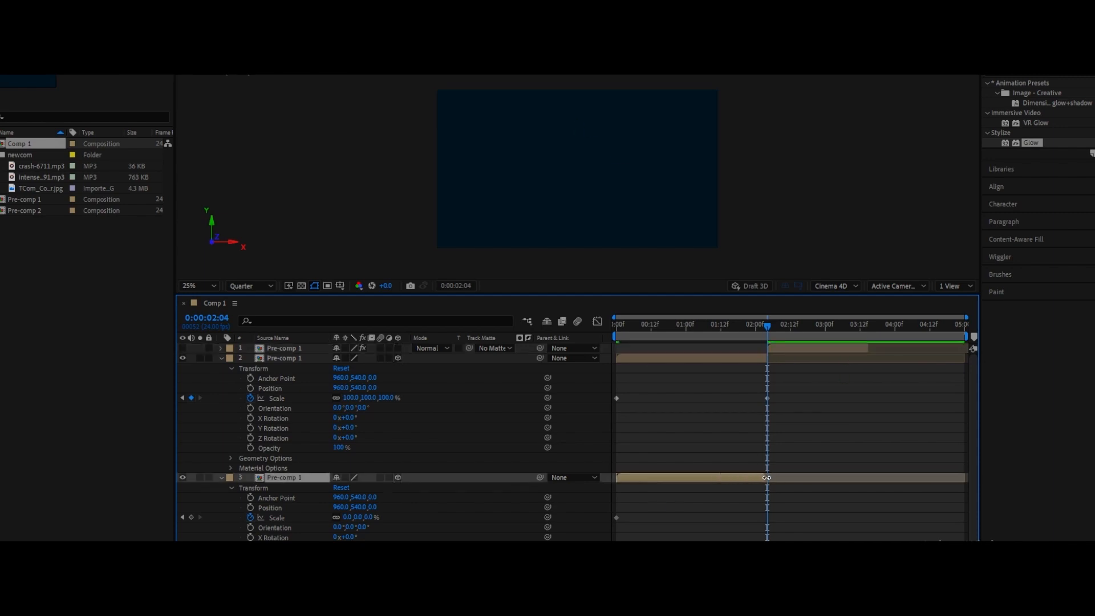
{"action": "left_click", "coordinate": [766, 500]}
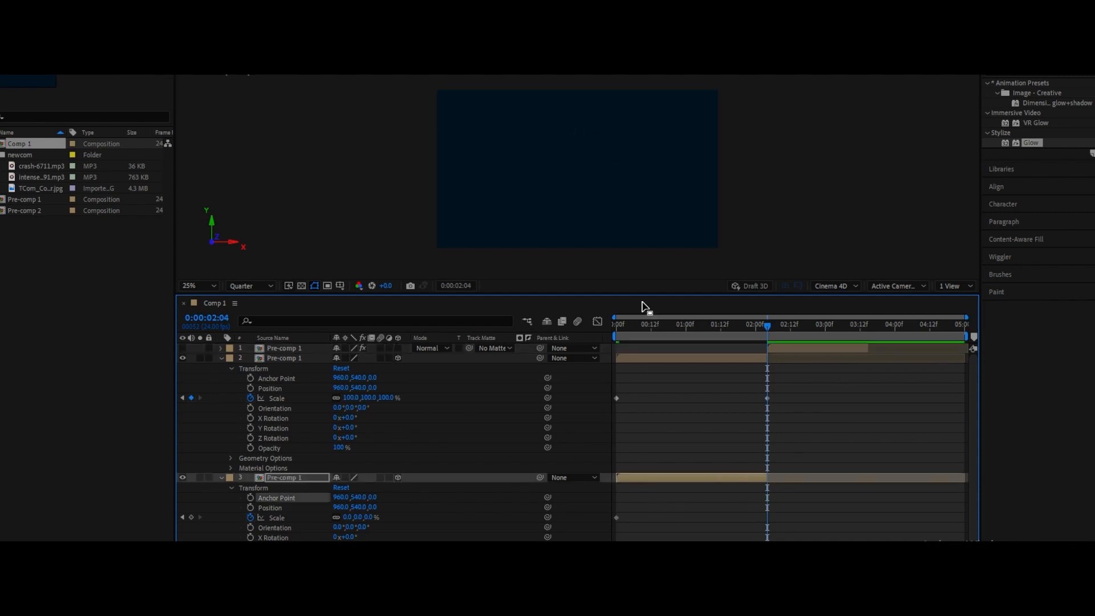
{"action": "left_click", "coordinate": [222, 358]}
{"action": "left_click", "coordinate": [221, 369]}
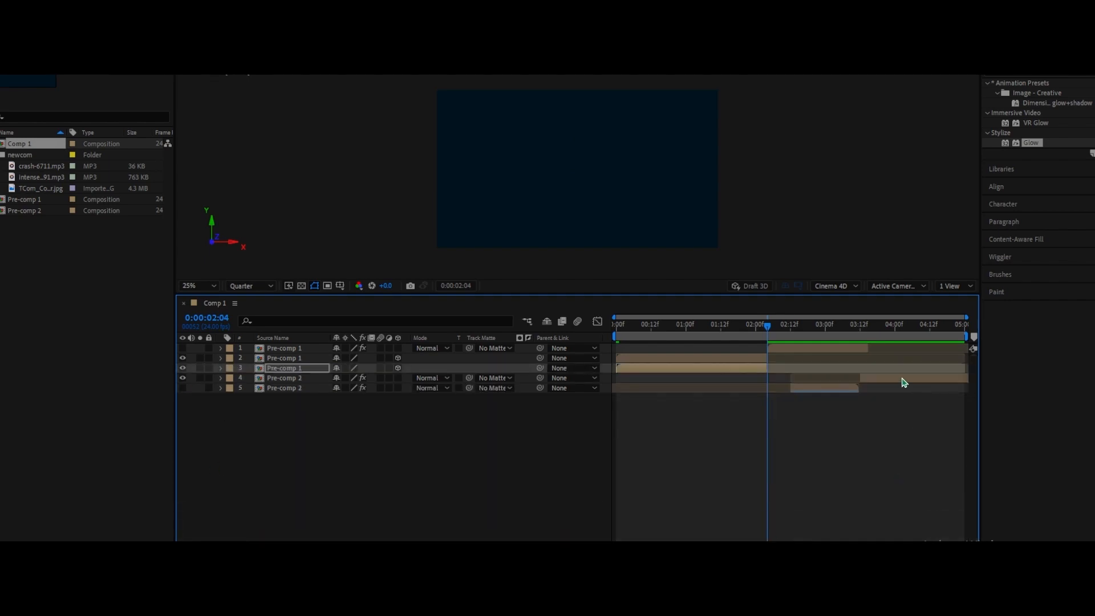
Step: Retime the Pre-comp 2 parts to start at about 0:00:03:10 and 0:00:04:09, trim the shattering Pre-comp 1 to match, and preview
{"action": "left_click_drag", "start_coordinate": [860, 378], "coordinate": [917, 378]}
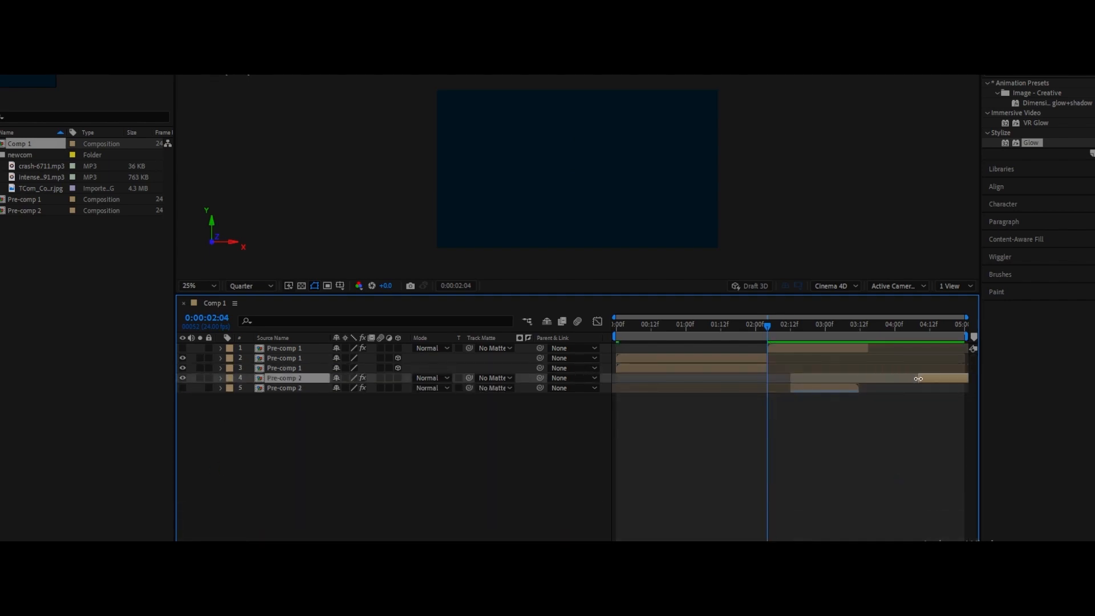
{"action": "left_click_drag", "start_coordinate": [843, 389], "coordinate": [906, 391]}
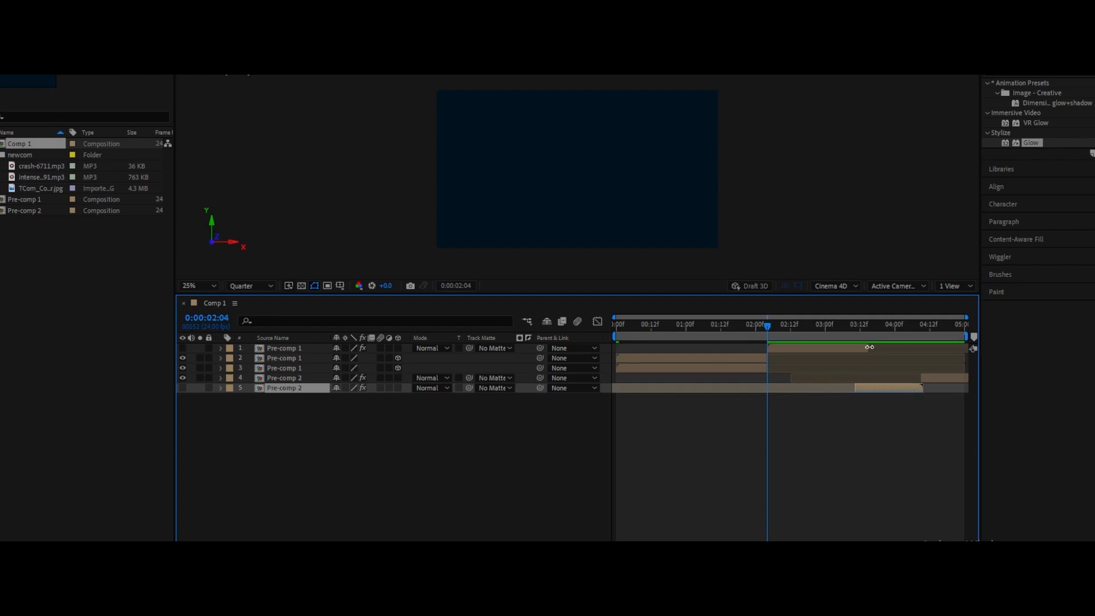
{"action": "left_click_drag", "start_coordinate": [869, 346], "coordinate": [855, 356]}
{"action": "key", "text": "space"}
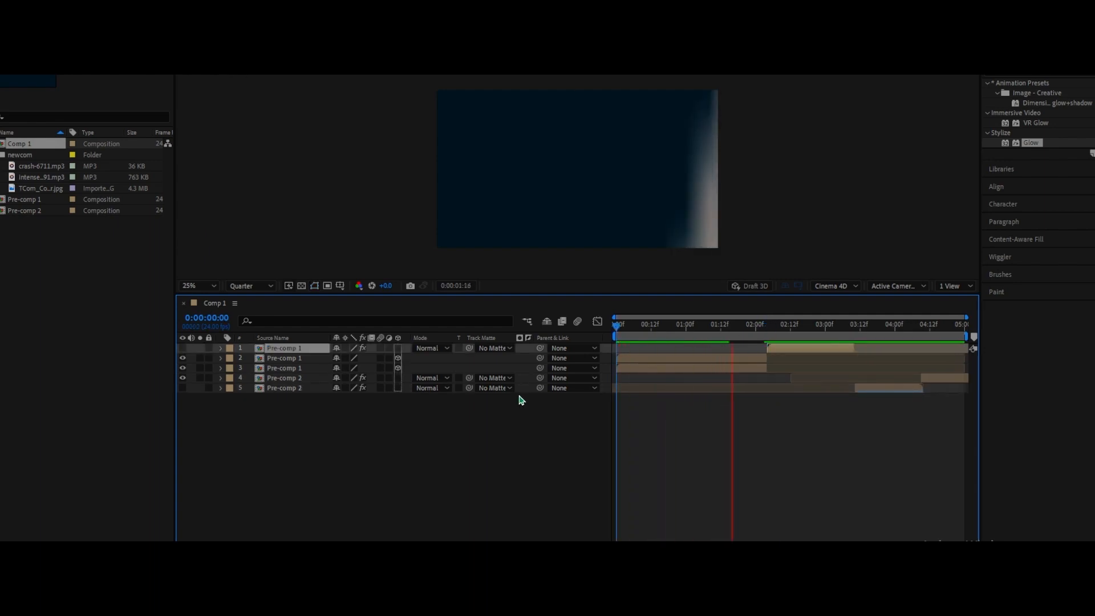
{"action": "key", "text": "space"}
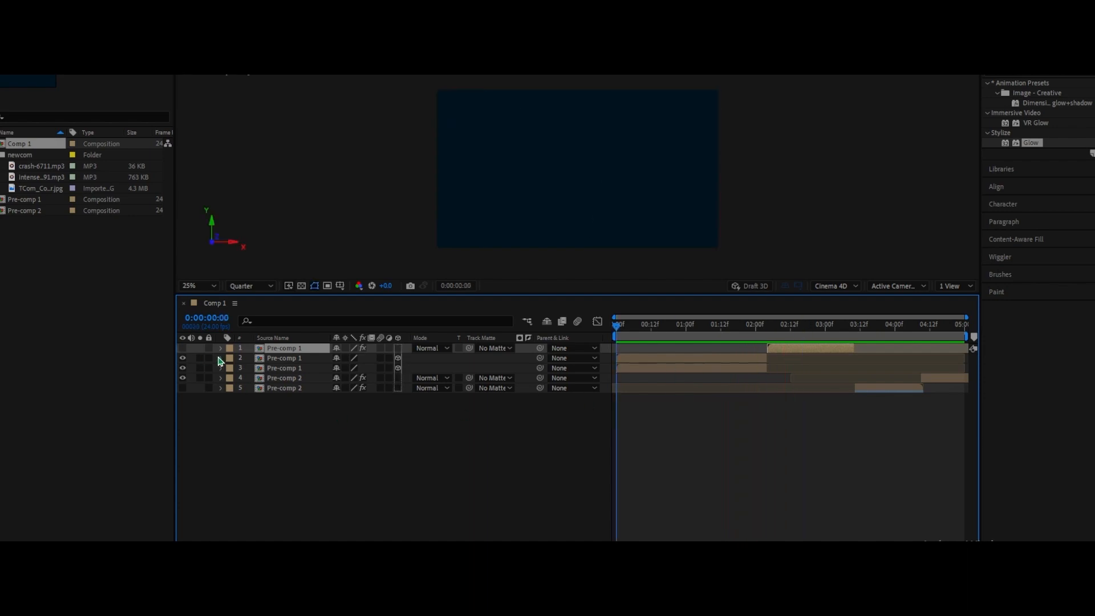
Step: Reset the transform of the Pre-comp 1 in layer 2 and replace its Scale keyframes with a Position keyframe at 0:00:02:04
{"action": "left_click", "coordinate": [220, 358]}
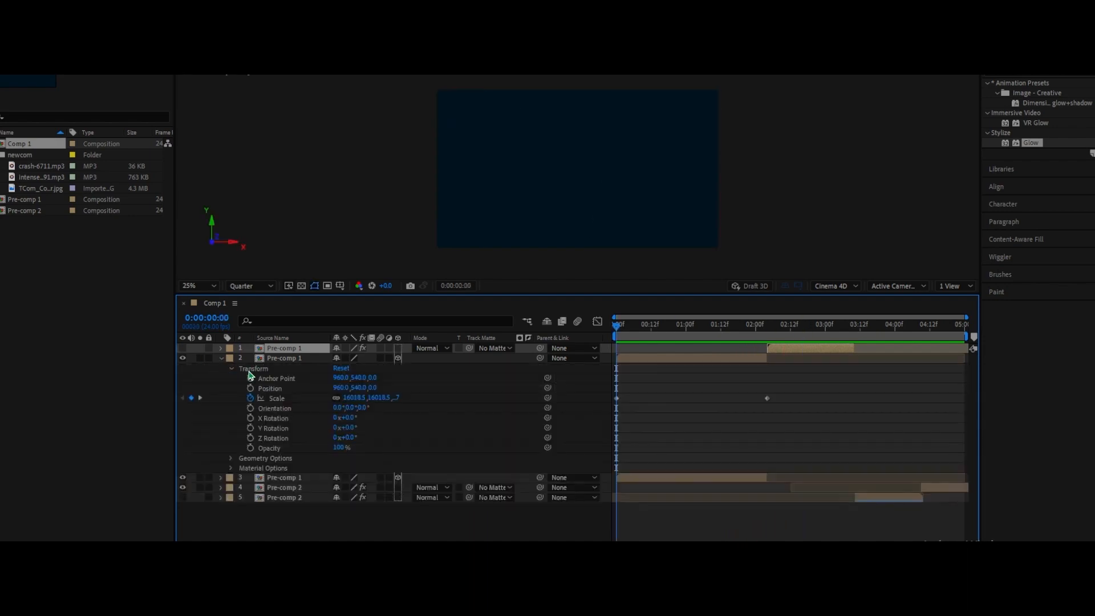
{"action": "left_click", "coordinate": [339, 369]}
{"action": "left_click", "coordinate": [616, 398]}
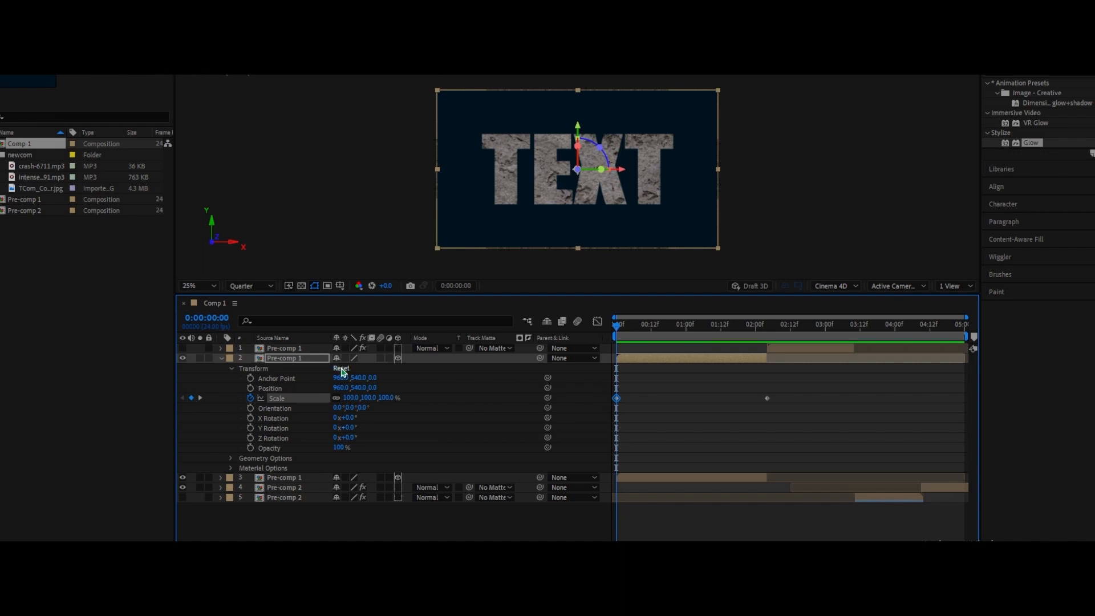
{"action": "left_click", "coordinate": [200, 397]}
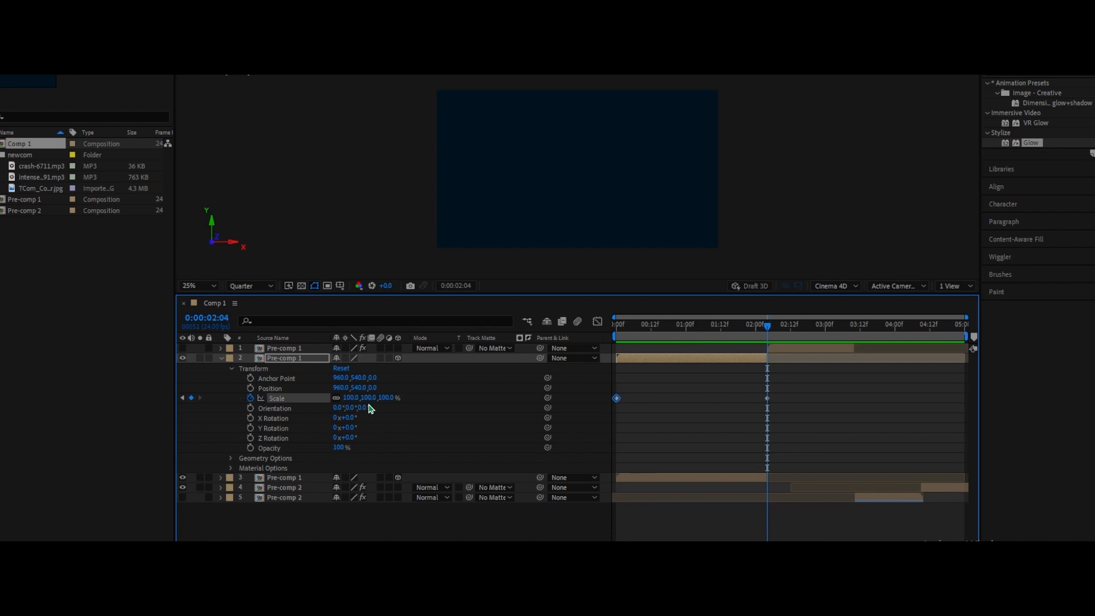
{"action": "left_click", "coordinate": [249, 388]}
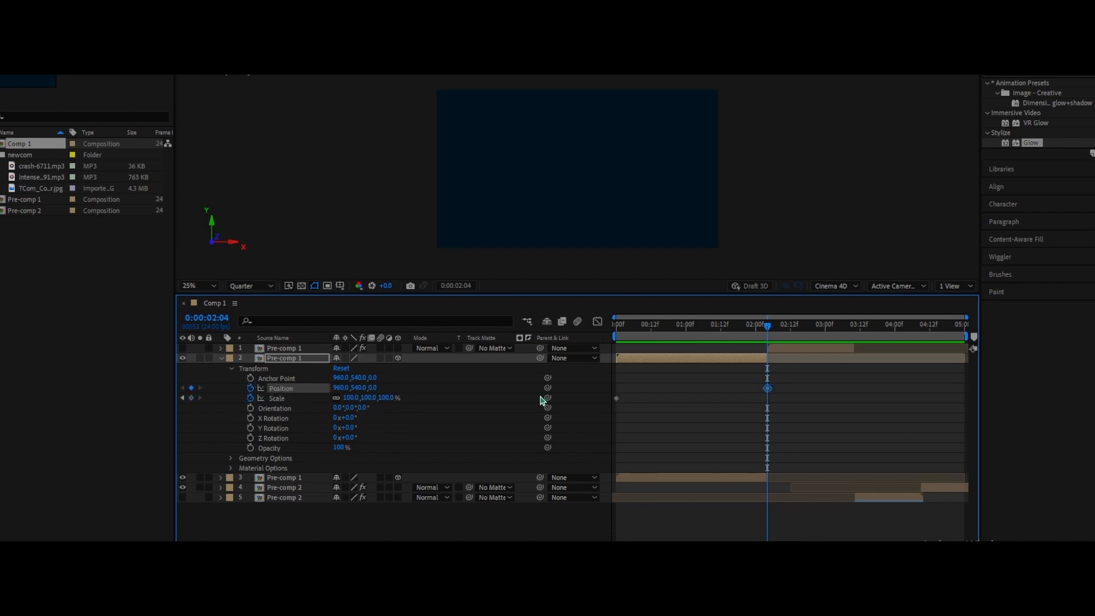
{"action": "left_click_drag", "start_coordinate": [767, 331], "coordinate": [601, 425]}
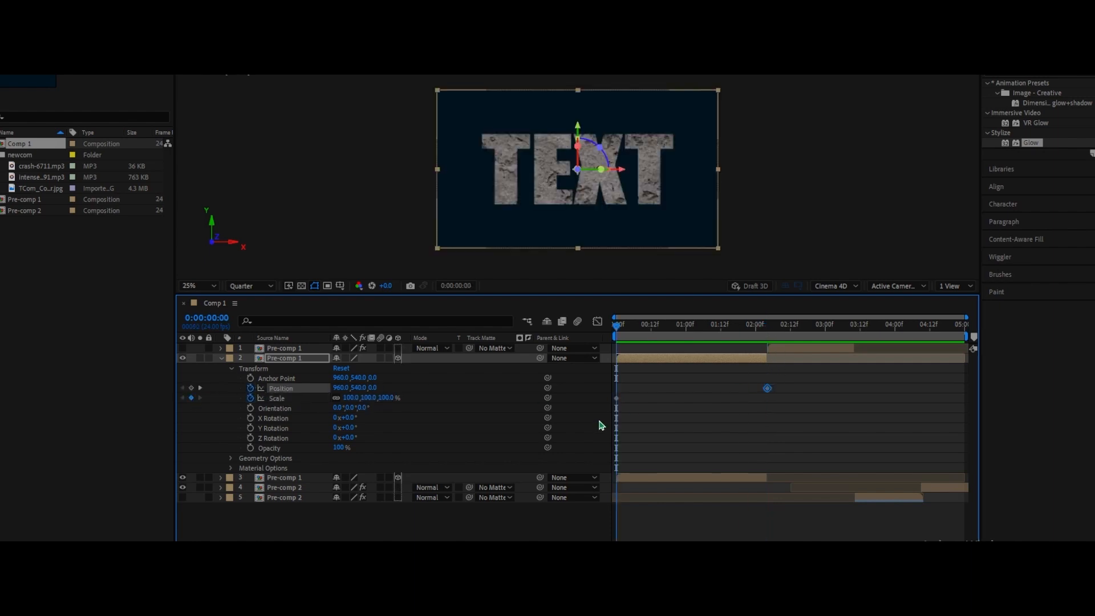
{"action": "left_click", "coordinate": [191, 398]}
Step: Try a Z Position keyframe of 2685 at 0:00:00:00 on the Pre-comp 1 in layer 2 and remove it
{"action": "left_click", "coordinate": [191, 388]}
{"action": "left_click", "coordinate": [378, 387]}
{"action": "type", "text": "2685"}
{"action": "key", "text": "Return"}
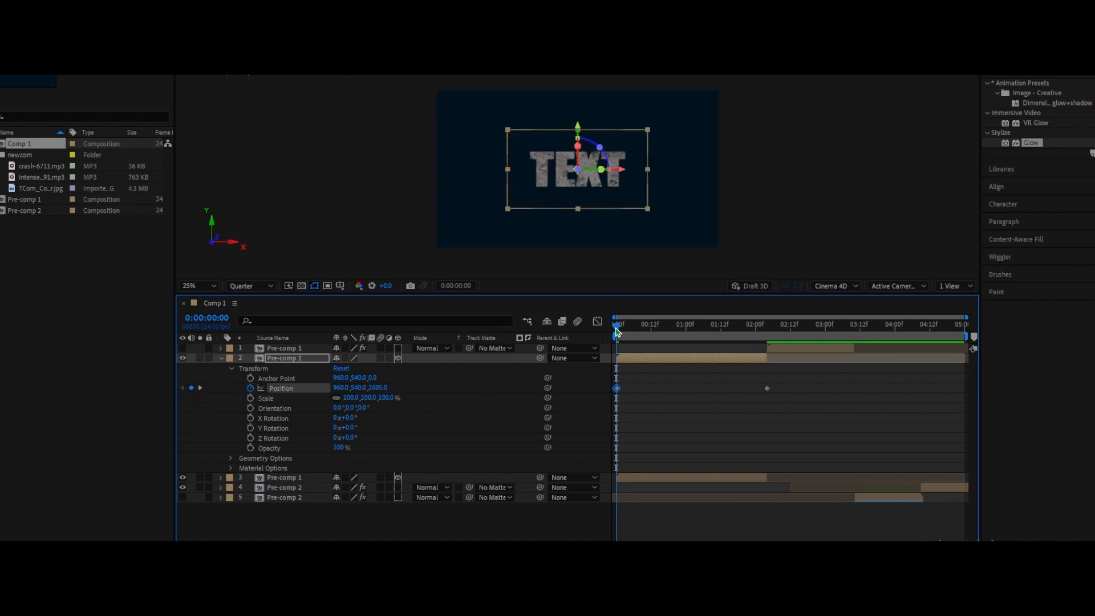
{"action": "left_click_drag", "start_coordinate": [617, 331], "coordinate": [595, 405]}
{"action": "key", "text": "Delete"}
{"action": "left_click", "coordinate": [580, 410]}
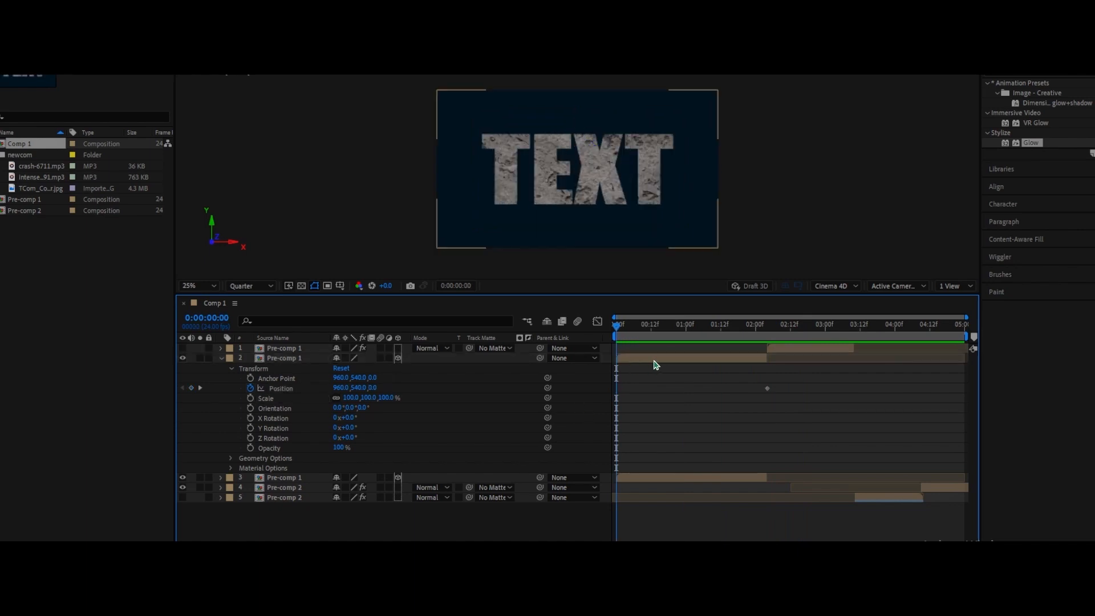
Step: Set the Z Position of the Pre-comp 1 in layer 2 to -2685 at 0:00:00:00 and move its end keyframe to 0:00:02:03
{"action": "left_click", "coordinate": [767, 388]}
{"action": "left_click", "coordinate": [372, 388]}
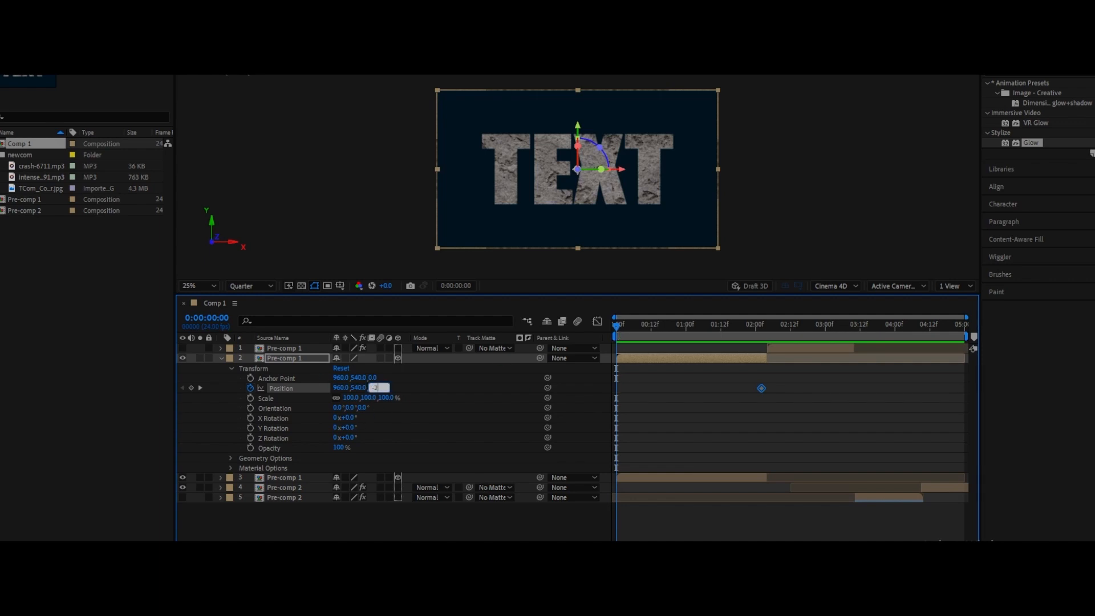
{"action": "type", "text": "-2685"}
{"action": "key", "text": "Return"}
{"action": "key", "text": "space"}
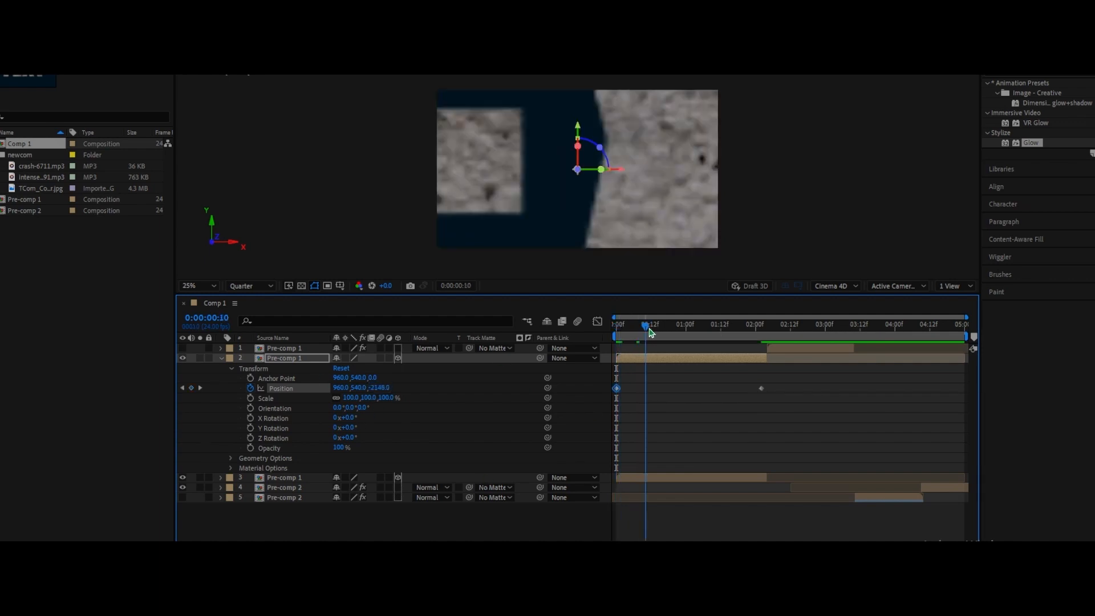
{"action": "left_click_drag", "start_coordinate": [708, 341], "coordinate": [765, 390]}
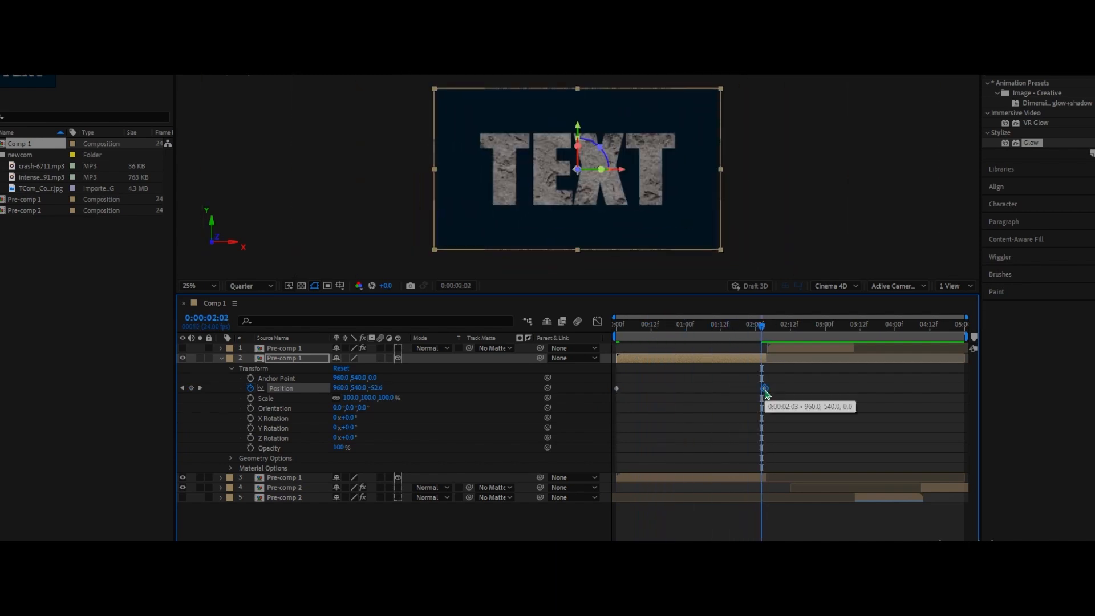
{"action": "left_click_drag", "start_coordinate": [763, 336], "coordinate": [767, 338]}
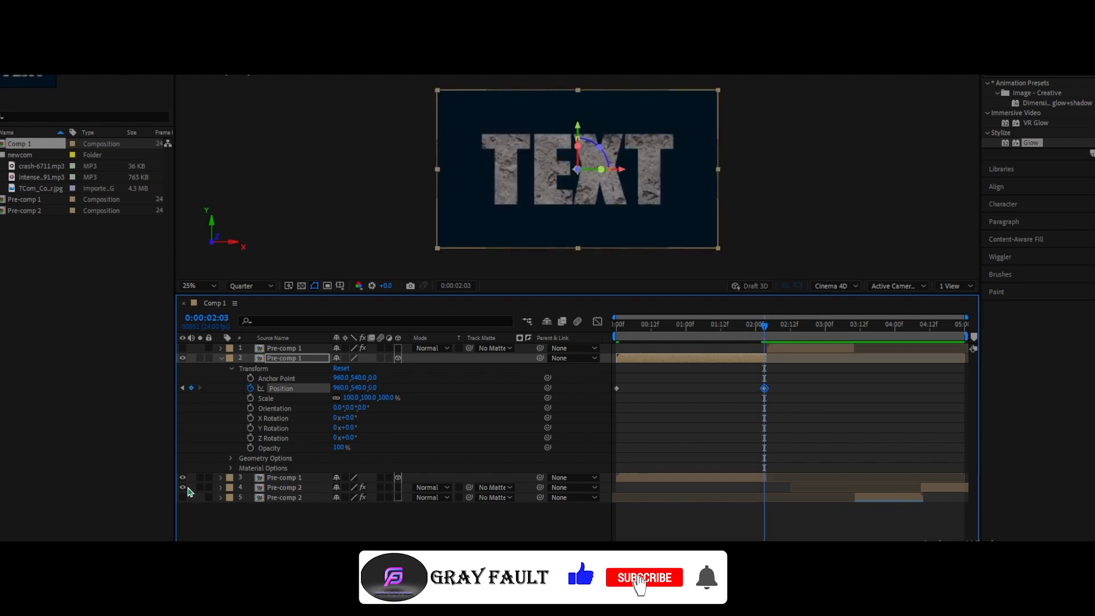
Step: Replace the Scale keyframes of the Pre-comp 1 in layer 3 with Position keyframes, Z 20829 at 0:00:02:03 and Z 0 at 0:00:00:00
{"action": "left_click", "coordinate": [221, 478]}
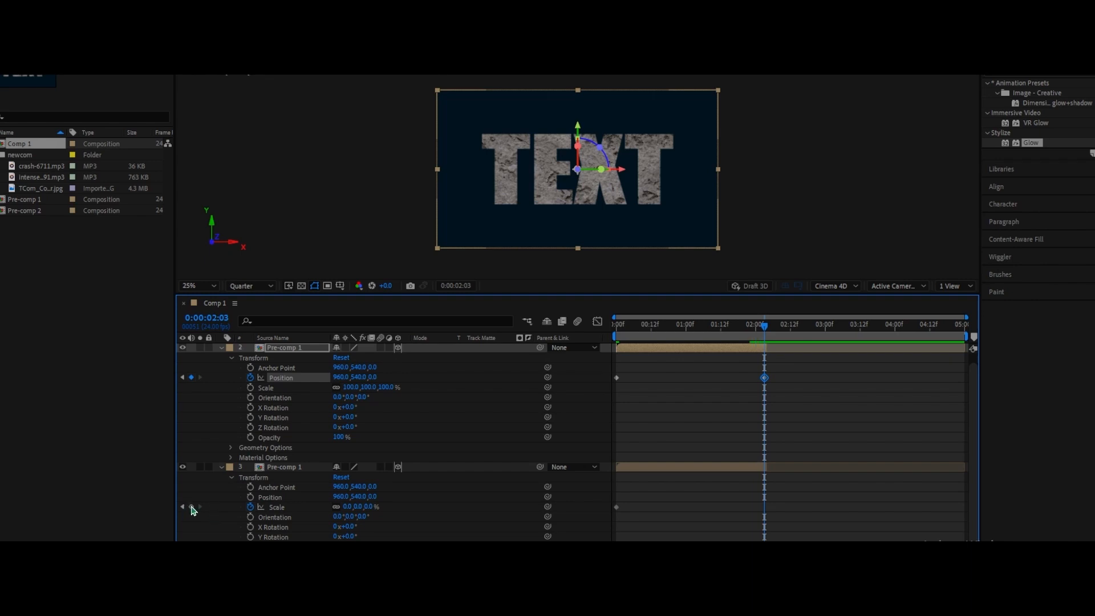
{"action": "left_click", "coordinate": [251, 507]}
{"action": "left_click", "coordinate": [251, 496]}
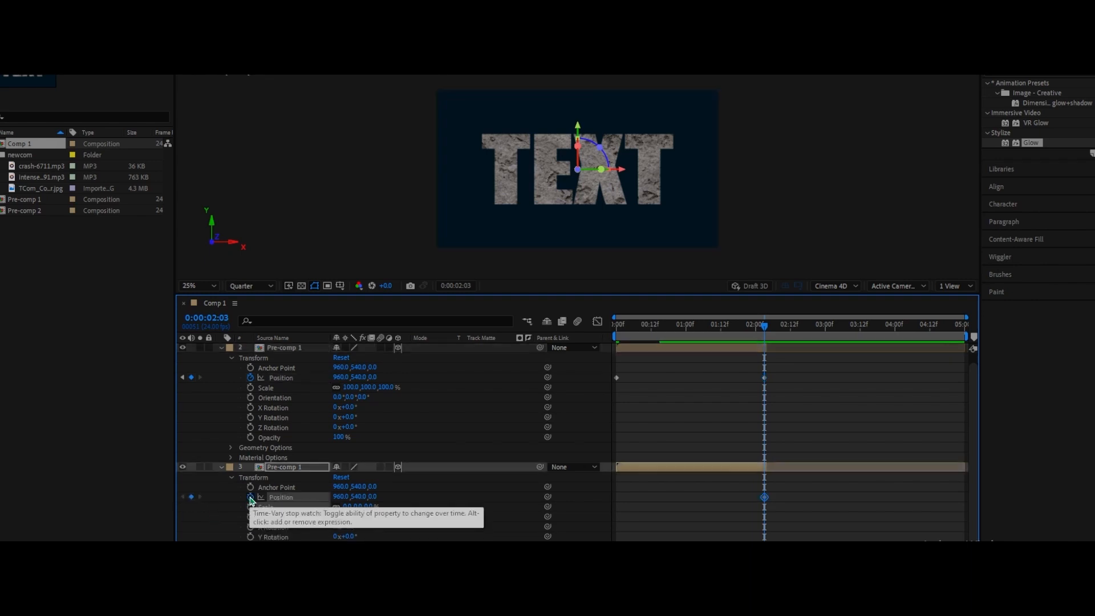
{"action": "left_click", "coordinate": [374, 497]}
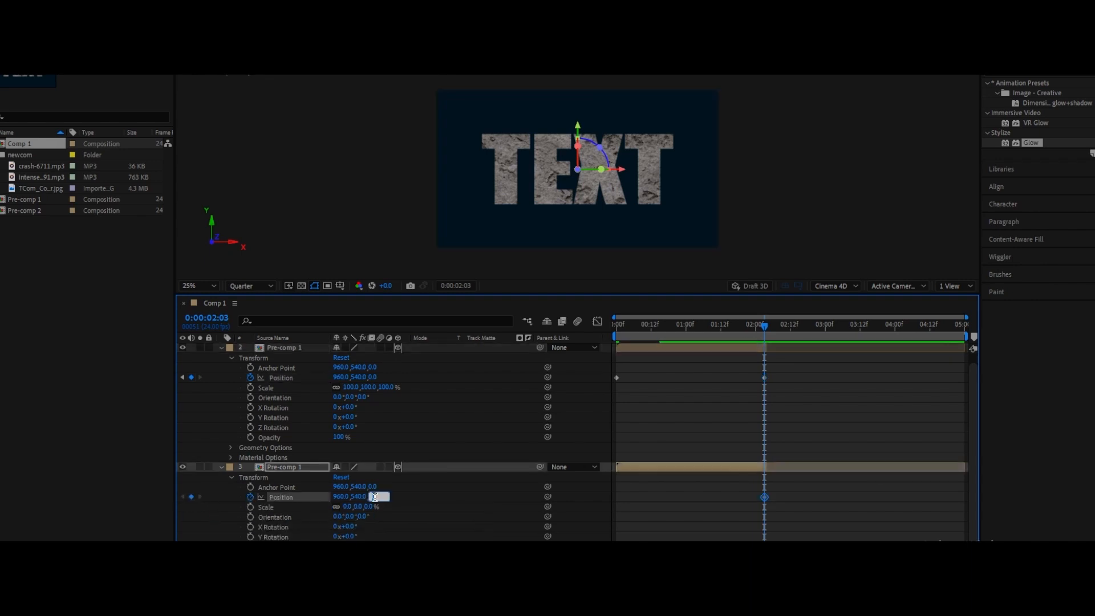
{"action": "key", "text": "Return"}
{"action": "key", "text": "Home"}
{"action": "left_click", "coordinate": [381, 497]}
{"action": "type", "text": "0"}
{"action": "key", "text": "Return"}
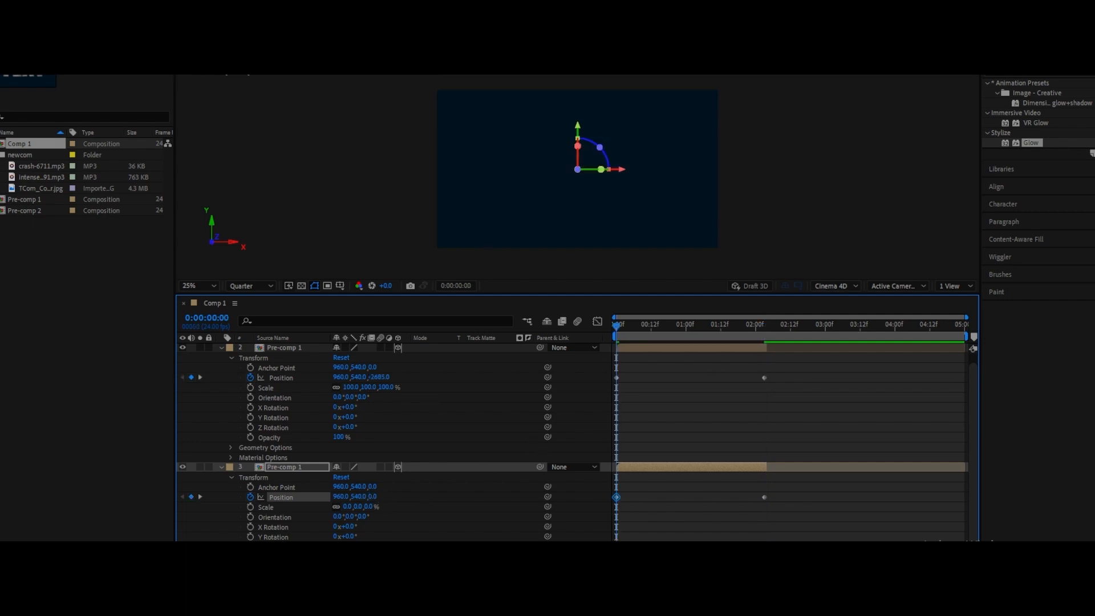
Step: Collapse the two Pre-comp 1 layers in rows 2 and 3 and preview the animation from the start
{"action": "left_click_drag", "start_coordinate": [617, 326], "coordinate": [516, 387]}
{"action": "left_click", "coordinate": [223, 468]}
{"action": "left_click", "coordinate": [221, 358]}
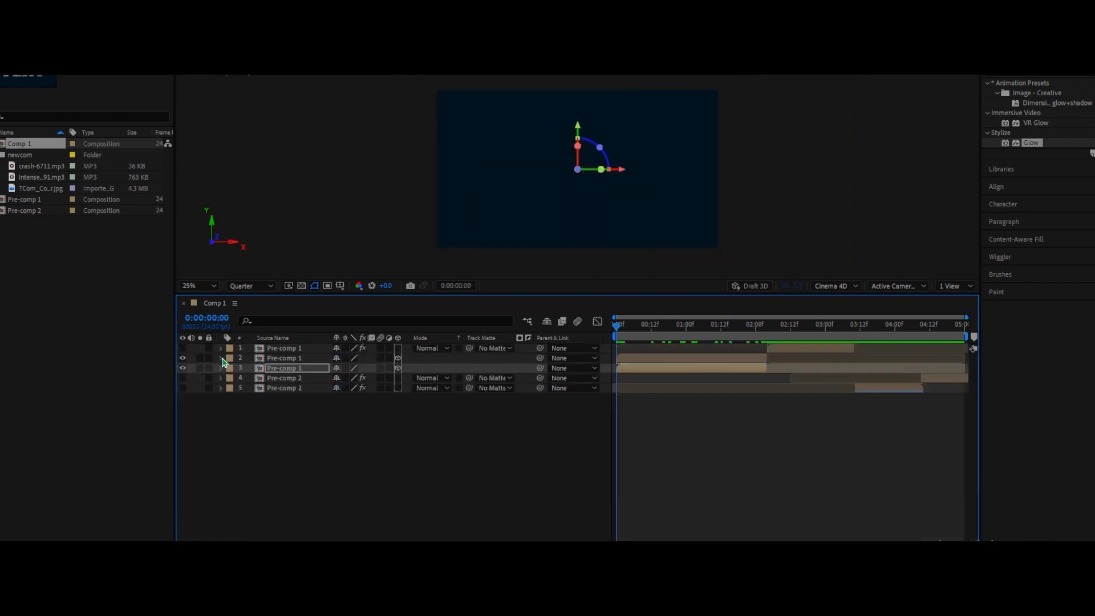
{"action": "key", "text": "space"}
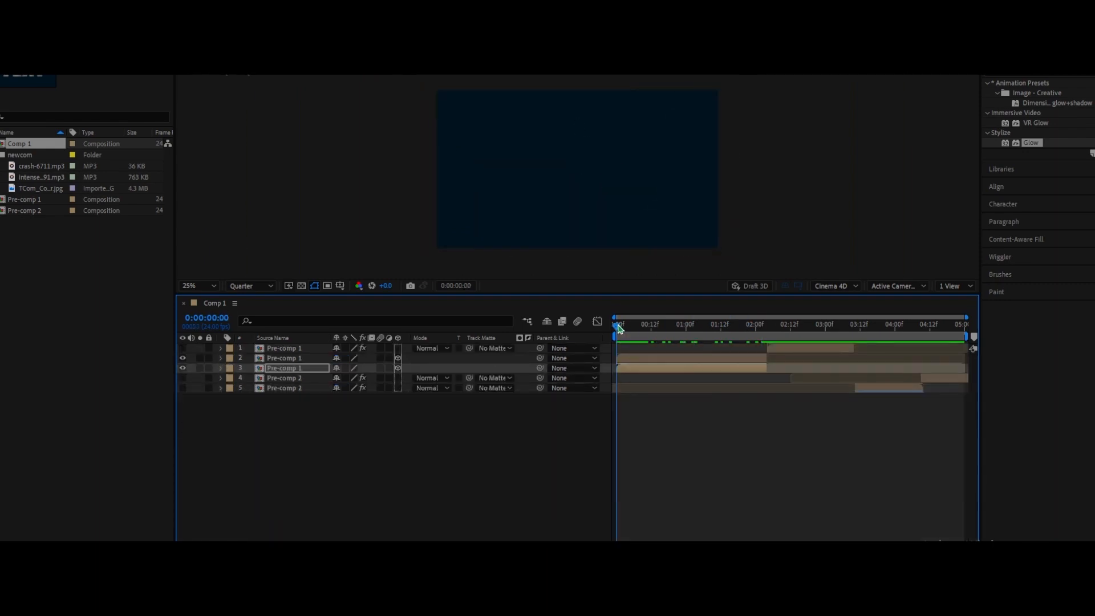
{"action": "key", "text": "space"}
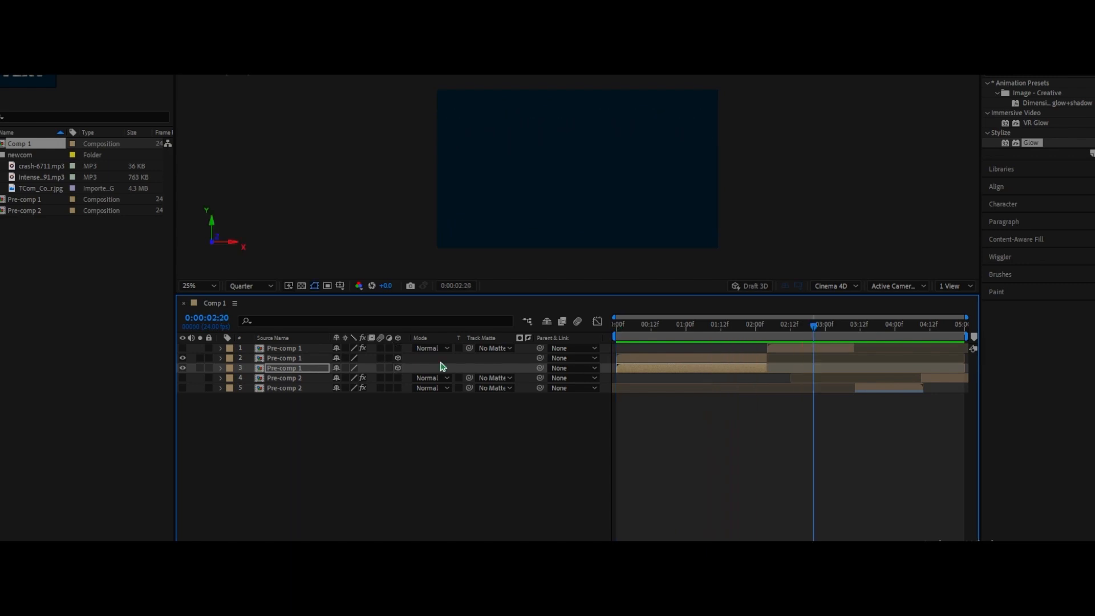
Step: Add a 0% Scale keyframe at 0:00:00:00 to the Pre-comp 1 in layer 3 and hide the Pre-comp 1 in layer 2
{"action": "left_click", "coordinate": [222, 368]}
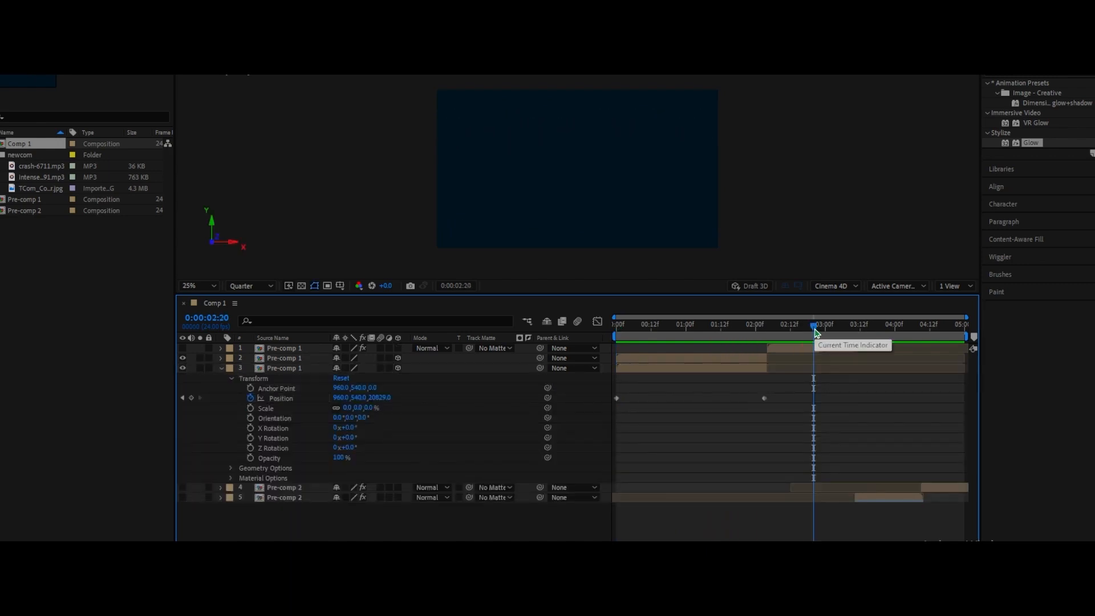
{"action": "left_click_drag", "start_coordinate": [814, 334], "coordinate": [542, 450]}
{"action": "left_click", "coordinate": [296, 368]}
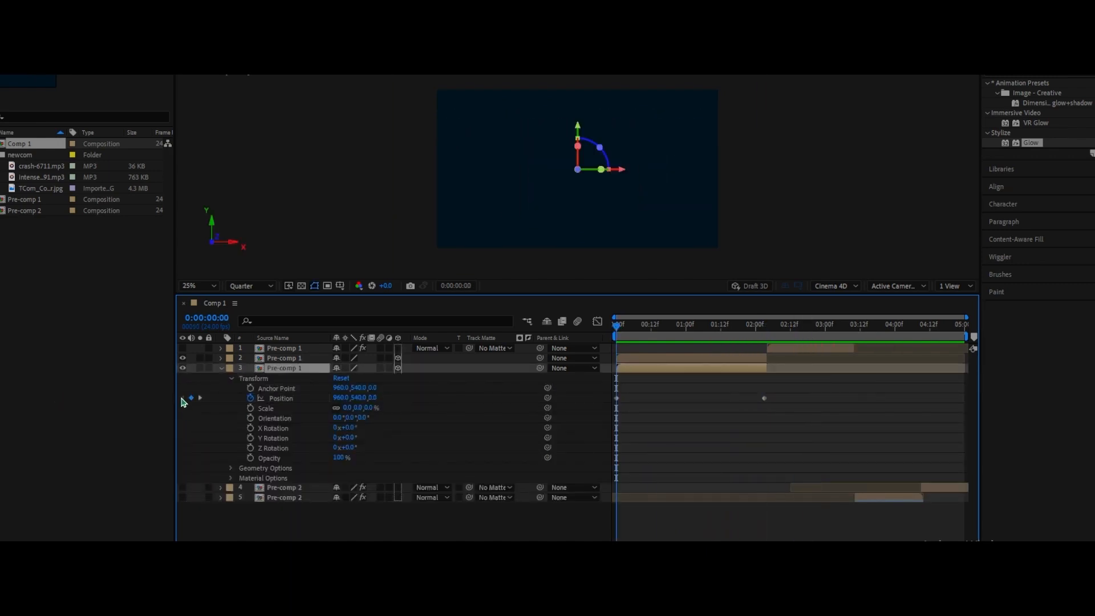
{"action": "left_click", "coordinate": [251, 408]}
{"action": "left_click", "coordinate": [368, 408]}
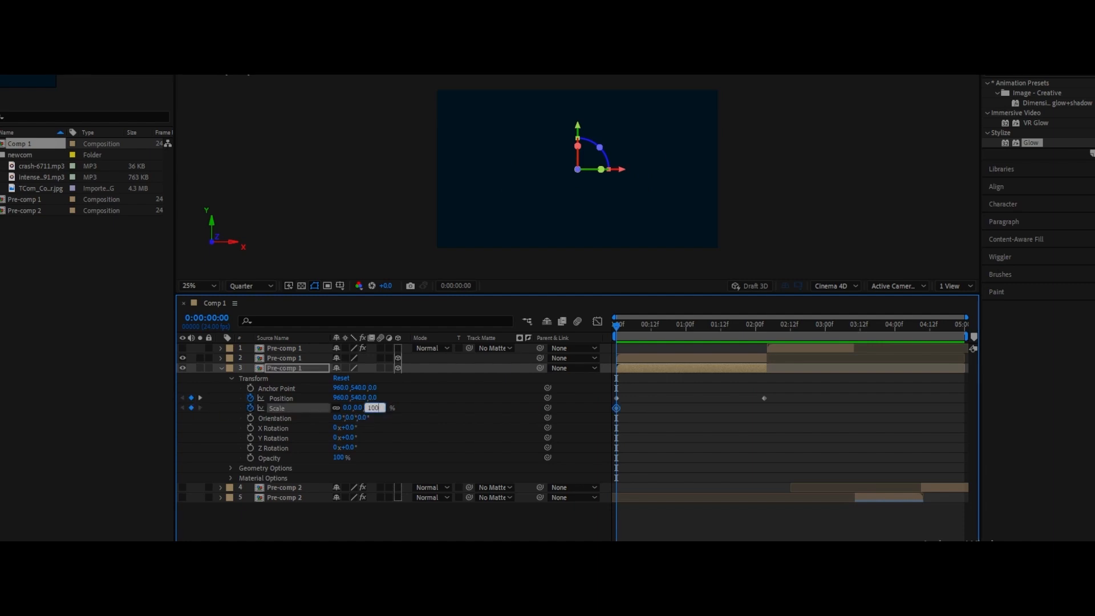
{"action": "key", "text": "Return"}
{"action": "key", "text": "ctrl+z"}
{"action": "left_click", "coordinate": [183, 358]}
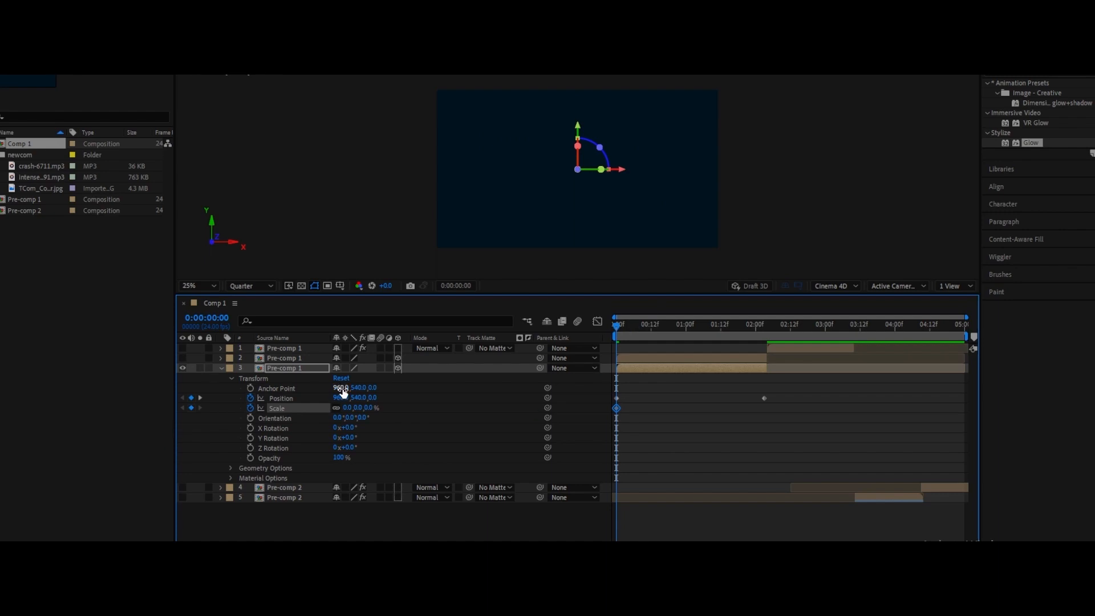
{"action": "left_click_drag", "start_coordinate": [367, 409], "coordinate": [360, 418]}
{"action": "key", "text": "ctrl+z"}
{"action": "left_click", "coordinate": [370, 409]}
Step: Set the Scale of the Pre-comp 1 in layer 3 to 100% and its Z Position to 0 at 0:00:02:03, and preview
{"action": "left_click_drag", "start_coordinate": [617, 327], "coordinate": [764, 393]}
{"action": "left_click", "coordinate": [365, 412]}
{"action": "left_click", "coordinate": [365, 408]}
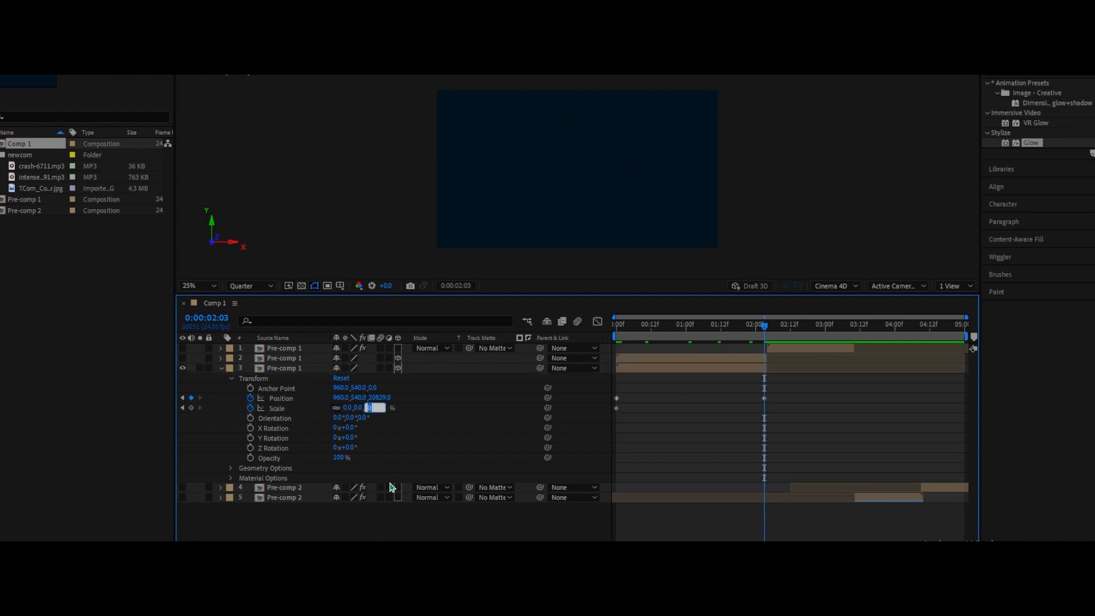
{"action": "type", "text": "100"}
{"action": "key", "text": "Return"}
{"action": "left_click", "coordinate": [374, 398]}
{"action": "type", "text": "0"}
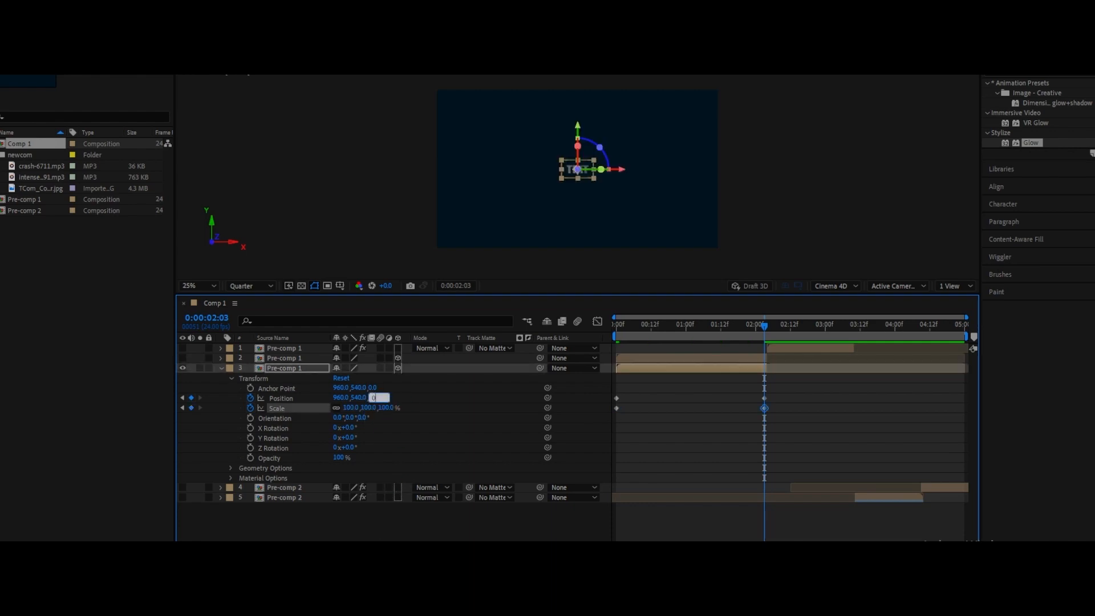
{"action": "key", "text": "Return"}
{"action": "key", "text": "space"}
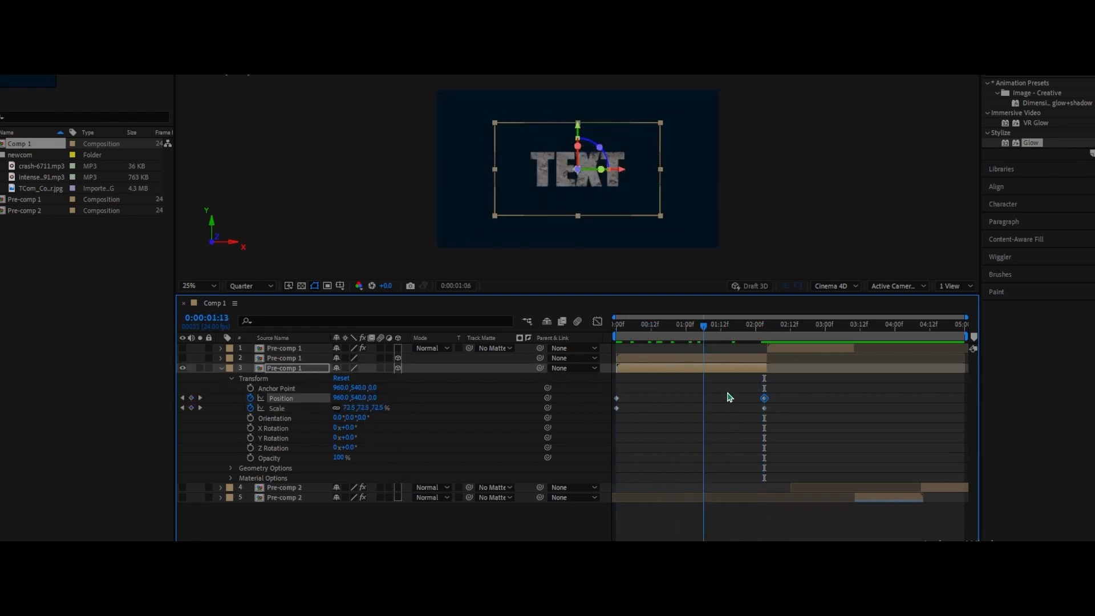
{"action": "key", "text": "space"}
Step: Make layers 1, 2, 4 and 5 visible and preview the whole animation from the start
{"action": "key", "text": "Home"}
{"action": "left_click_drag", "start_coordinate": [184, 358], "coordinate": [182, 348]}
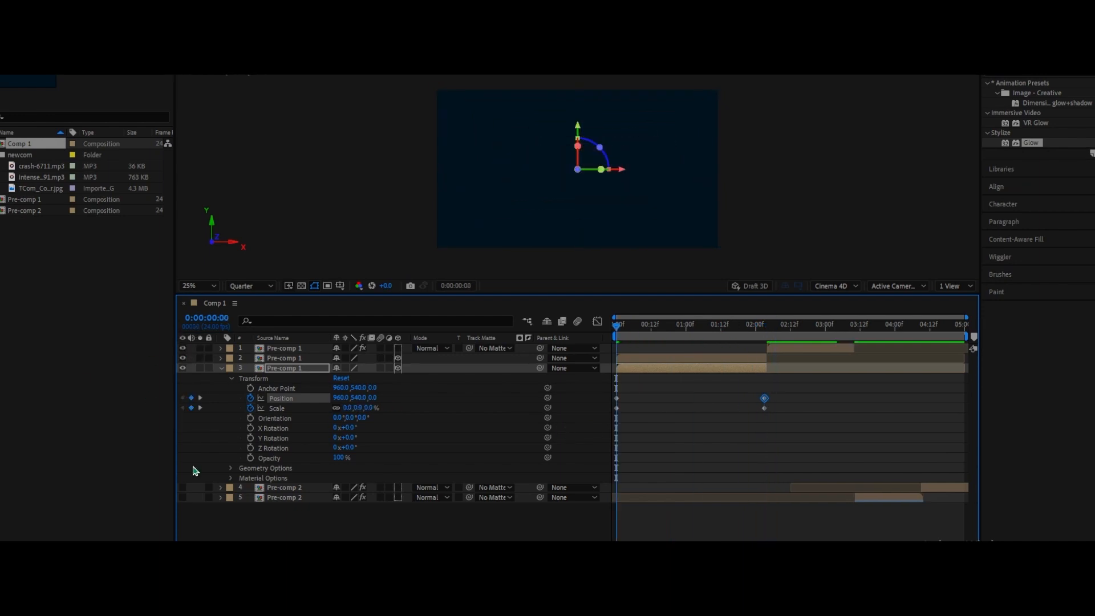
{"action": "left_click_drag", "start_coordinate": [182, 487], "coordinate": [182, 500]}
{"action": "key", "text": "space"}
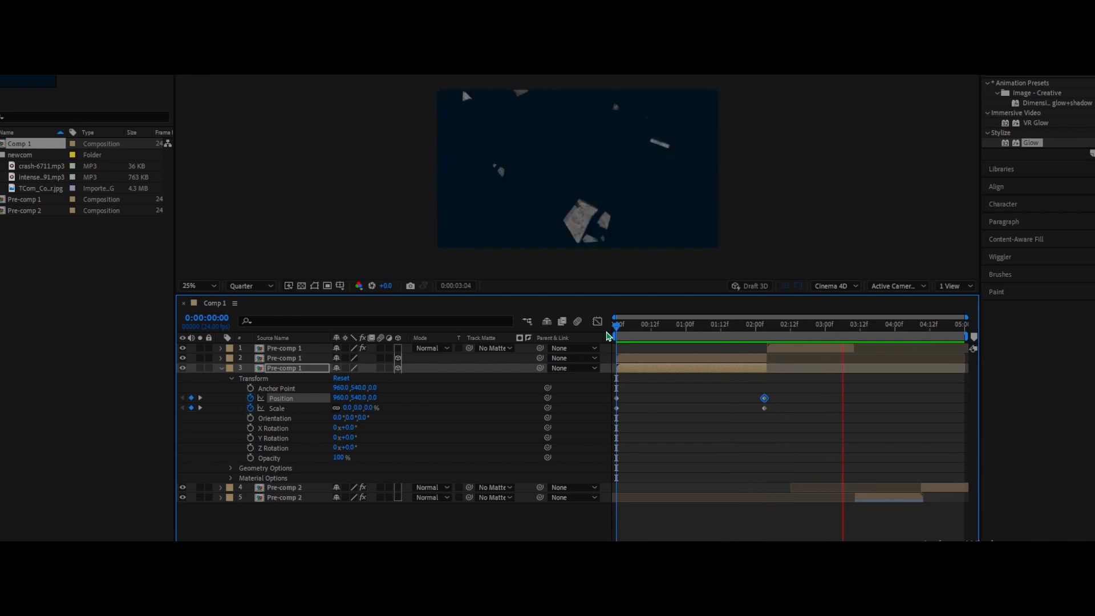
{"action": "key", "text": "space"}
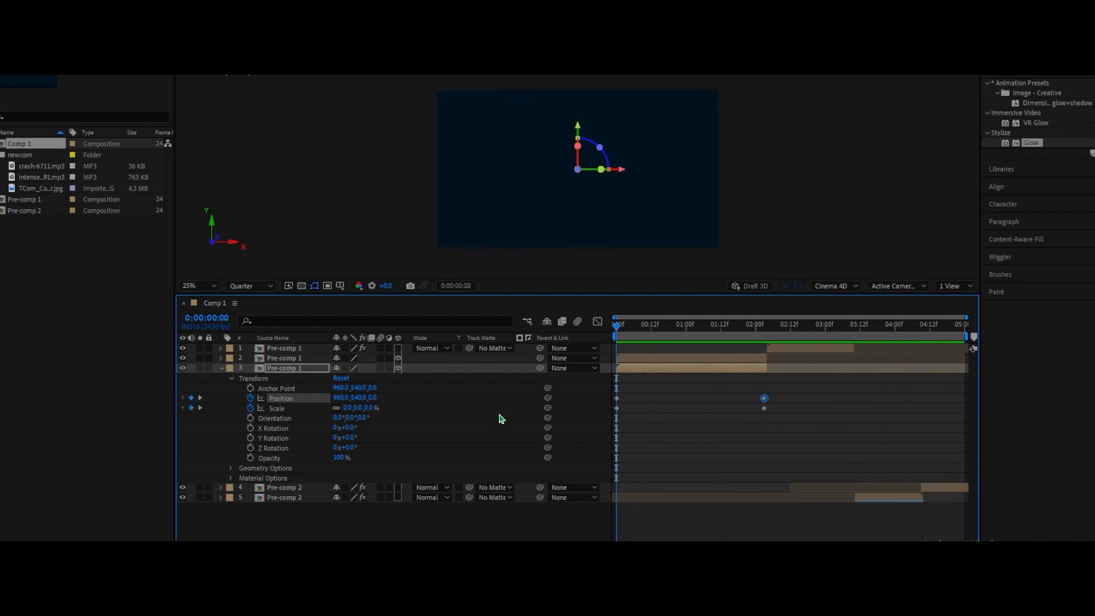
Step: Turn off Appears in Reflections in the material options of the Pre-comp 1 in layer 3 and preview the fly-in
{"action": "left_click", "coordinate": [220, 359]}
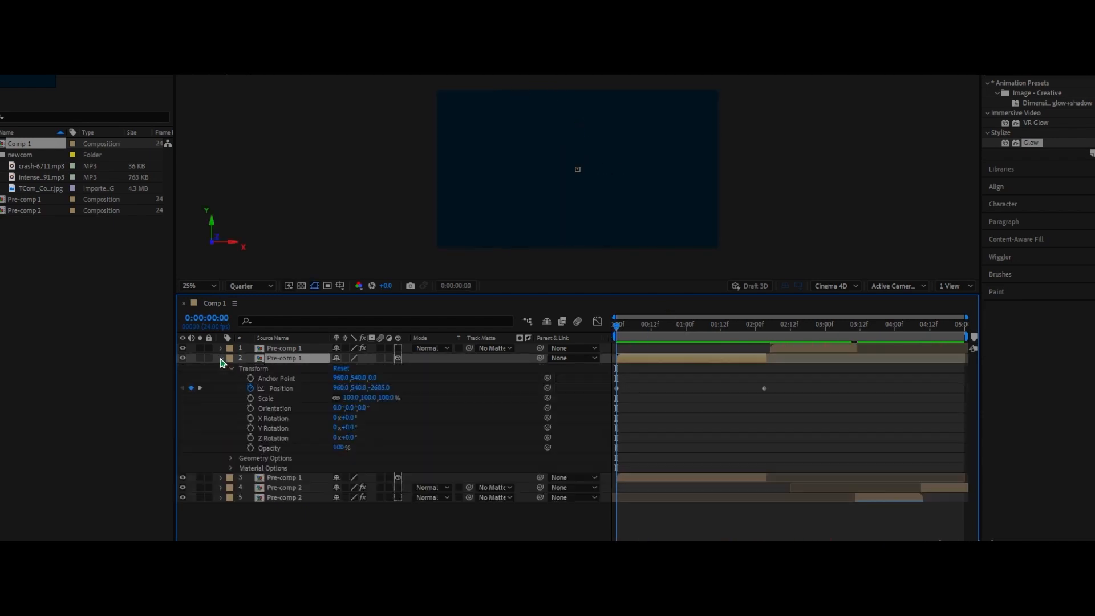
{"action": "left_click", "coordinate": [237, 471]}
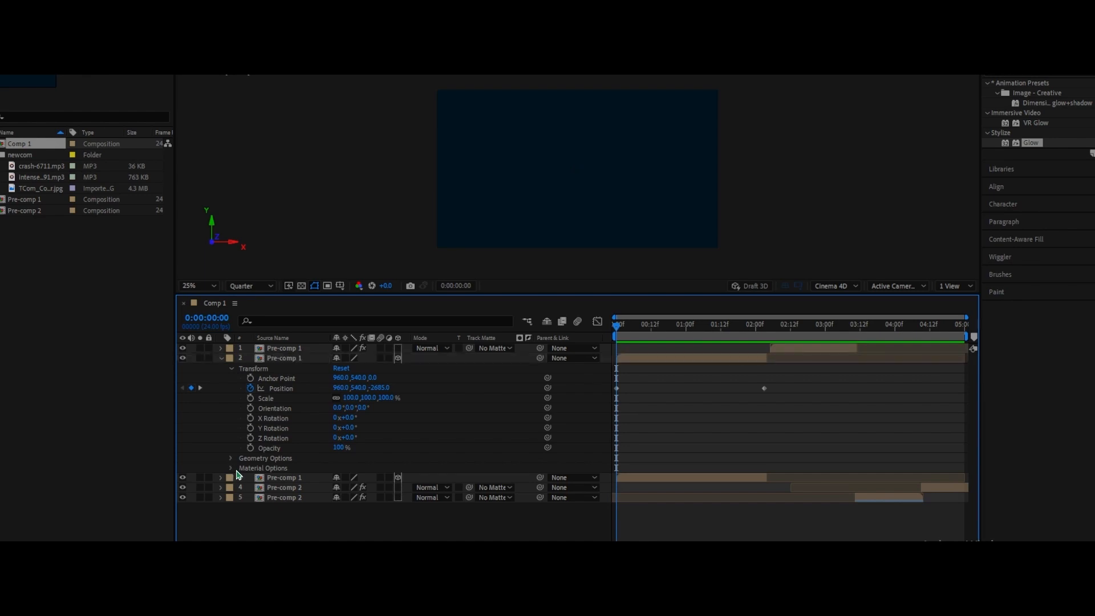
{"action": "left_click", "coordinate": [230, 468]}
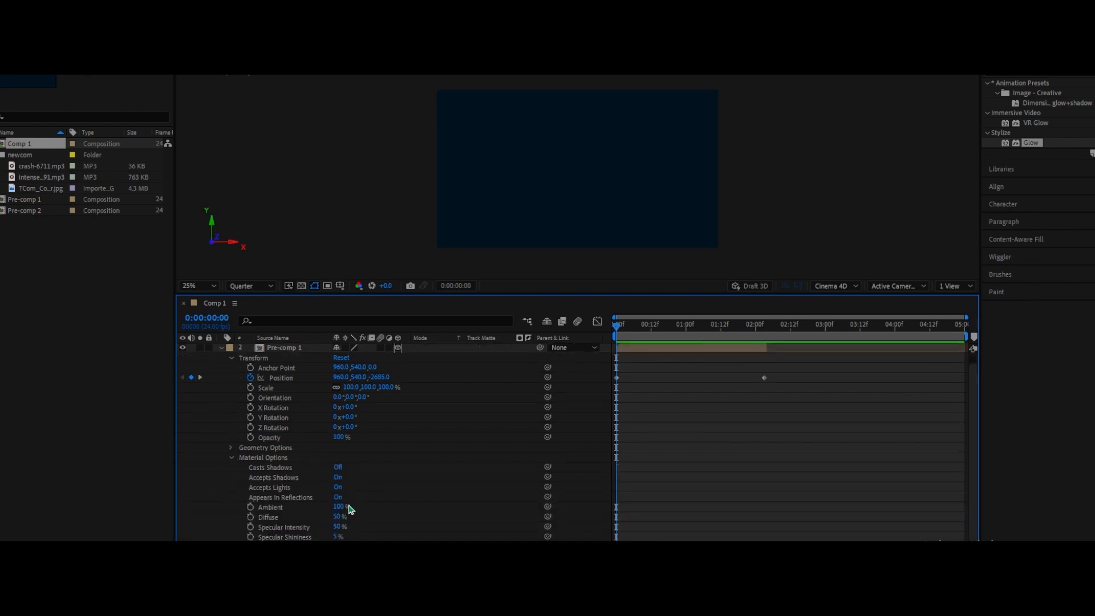
{"action": "left_click", "coordinate": [221, 348]}
{"action": "left_click", "coordinate": [221, 369]}
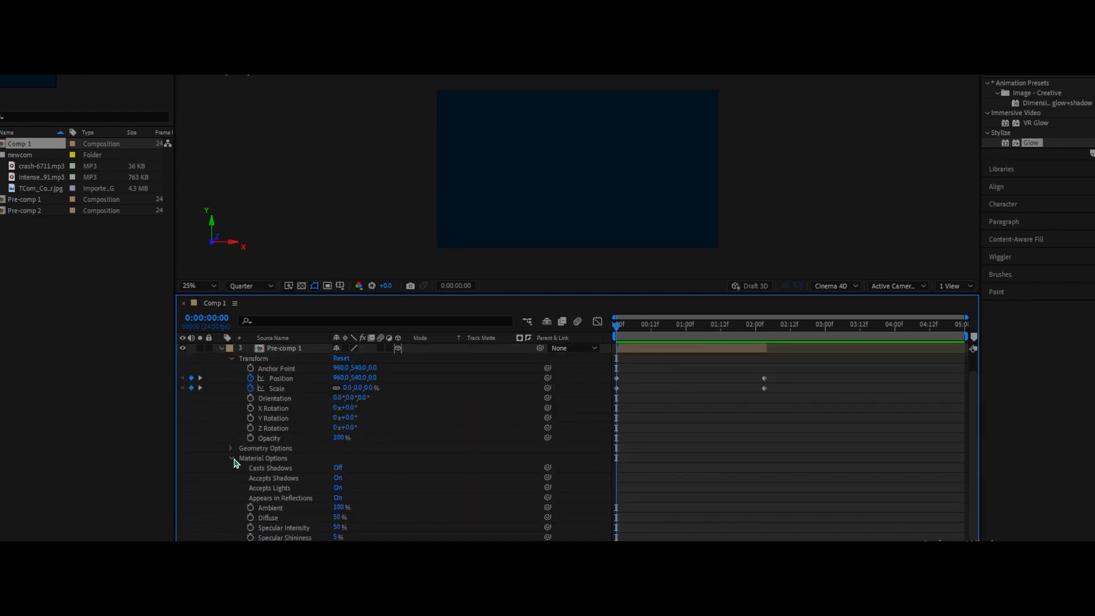
{"action": "left_click", "coordinate": [338, 497]}
{"action": "key", "text": "space"}
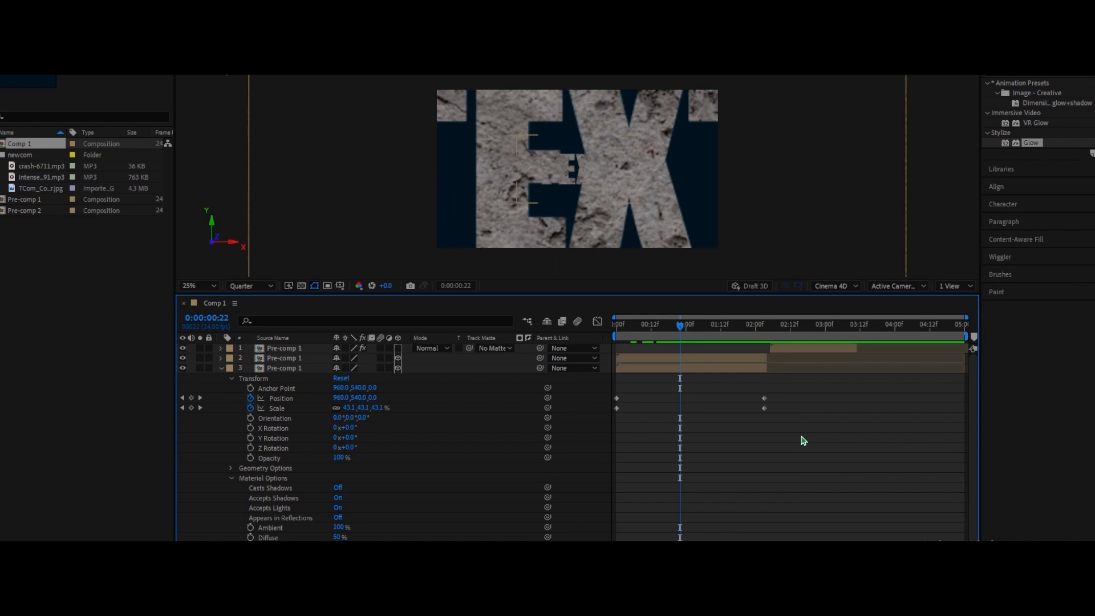
{"action": "left_click", "coordinate": [639, 361]}
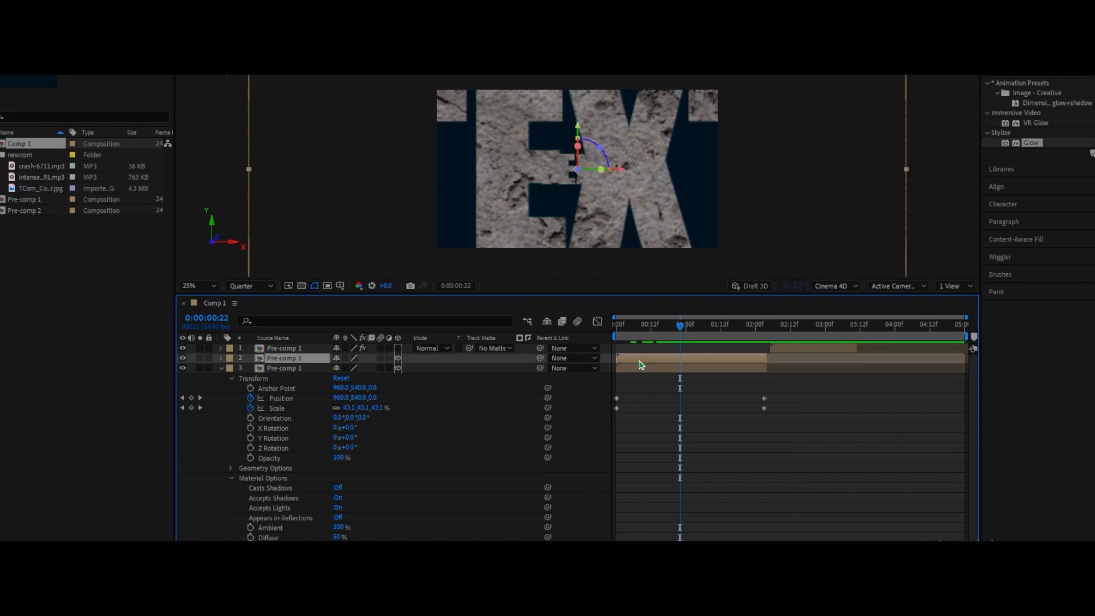
{"action": "left_click_drag", "start_coordinate": [678, 328], "coordinate": [604, 363]}
{"action": "scroll", "coordinate": [207, 370], "scroll_direction": "down", "scroll_amount": 1}
{"action": "scroll", "coordinate": [214, 372], "scroll_direction": "up", "scroll_amount": 1}
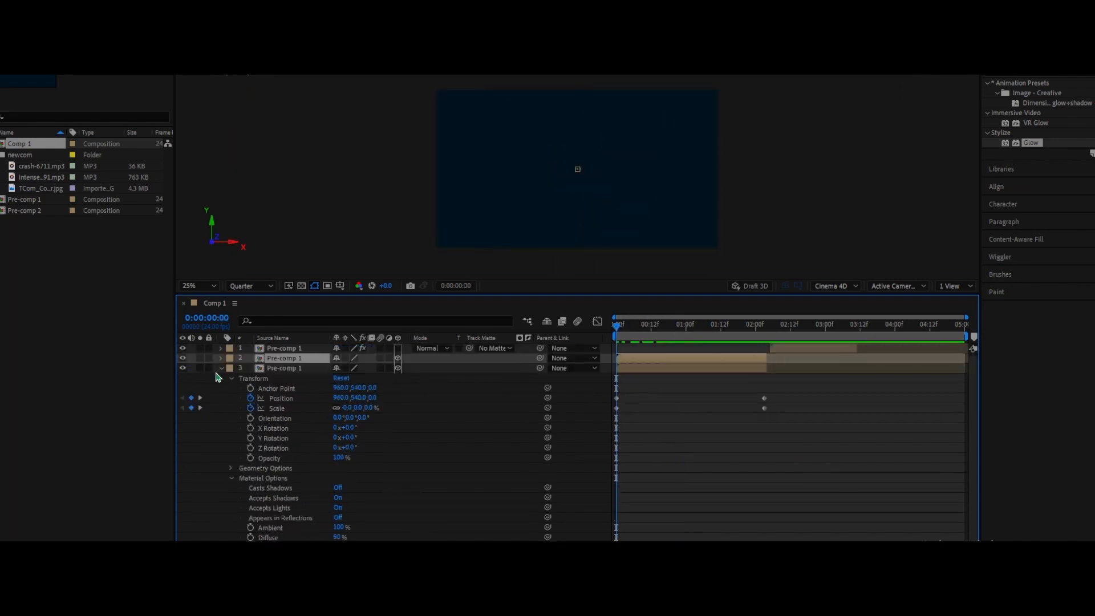
Step: Set the layer 3 Pre-comp 1 material to Diffuse 0%, Specular Intensity 0% and Reflection Intensity 100%
{"action": "left_click", "coordinate": [220, 367]}
{"action": "left_click", "coordinate": [221, 369]}
{"action": "scroll", "coordinate": [221, 374], "scroll_direction": "down", "scroll_amount": 2}
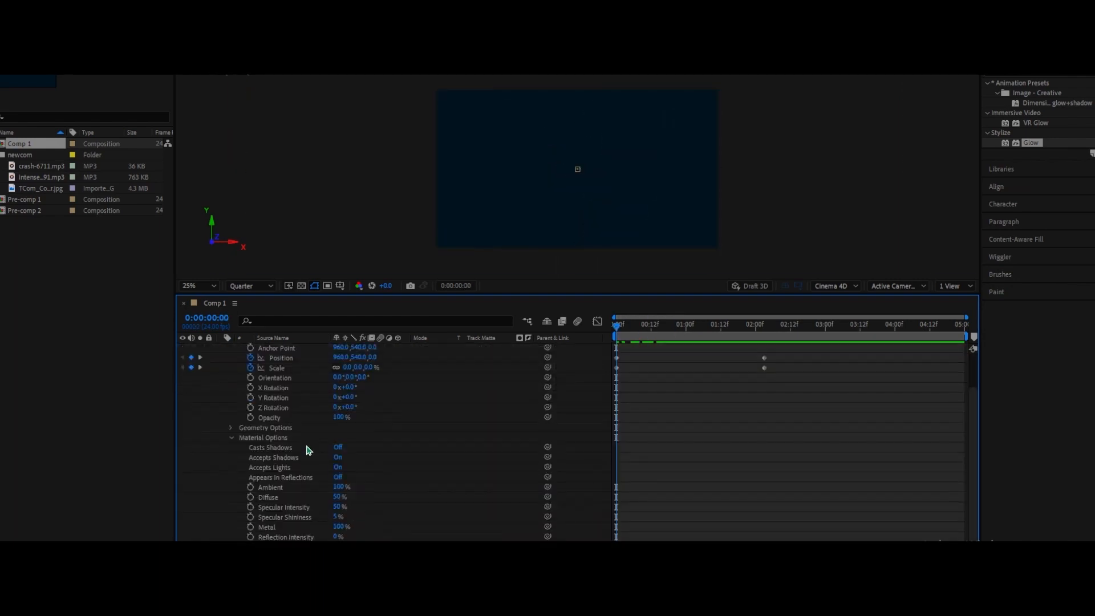
{"action": "left_click", "coordinate": [337, 498]}
{"action": "type", "text": "0"}
{"action": "key", "text": "Return"}
{"action": "left_click", "coordinate": [339, 507]}
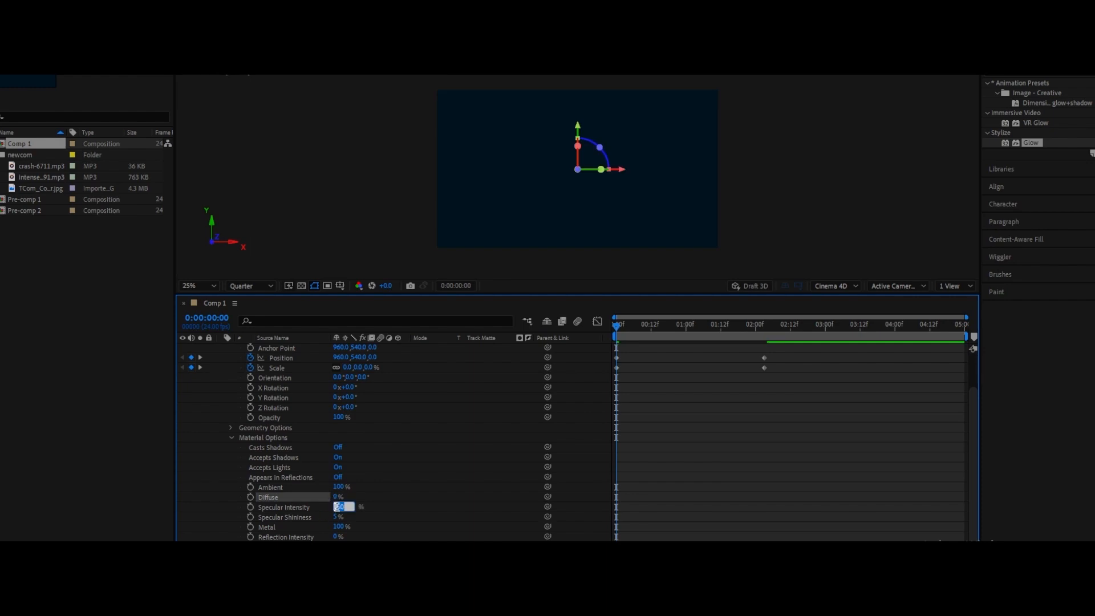
{"action": "type", "text": "0"}
{"action": "key", "text": "Return"}
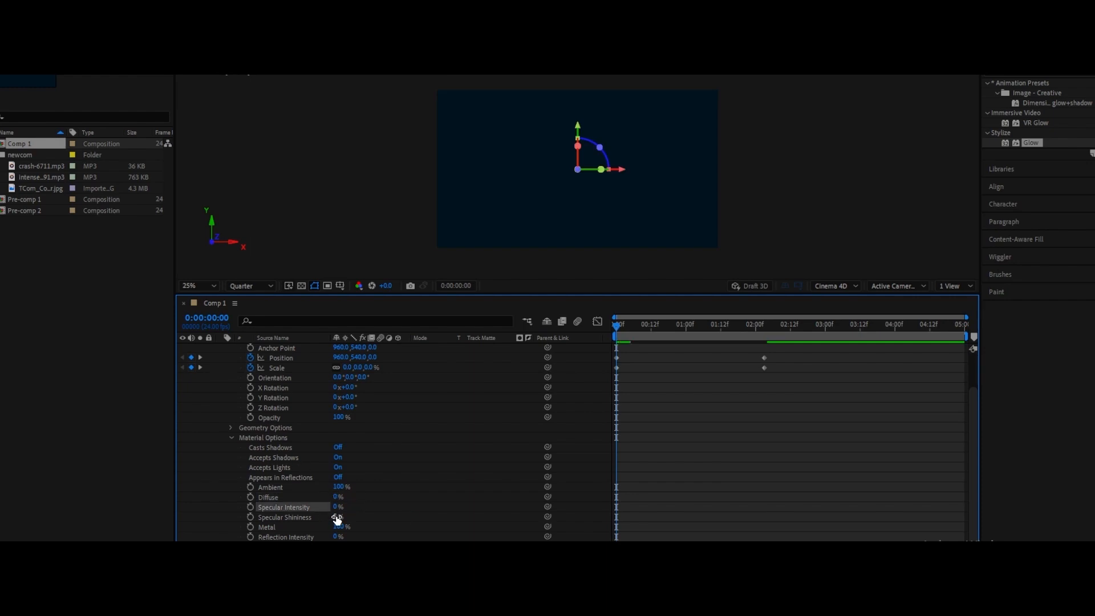
{"action": "left_click", "coordinate": [337, 537]}
{"action": "type", "text": "100"}
{"action": "key", "text": "Return"}
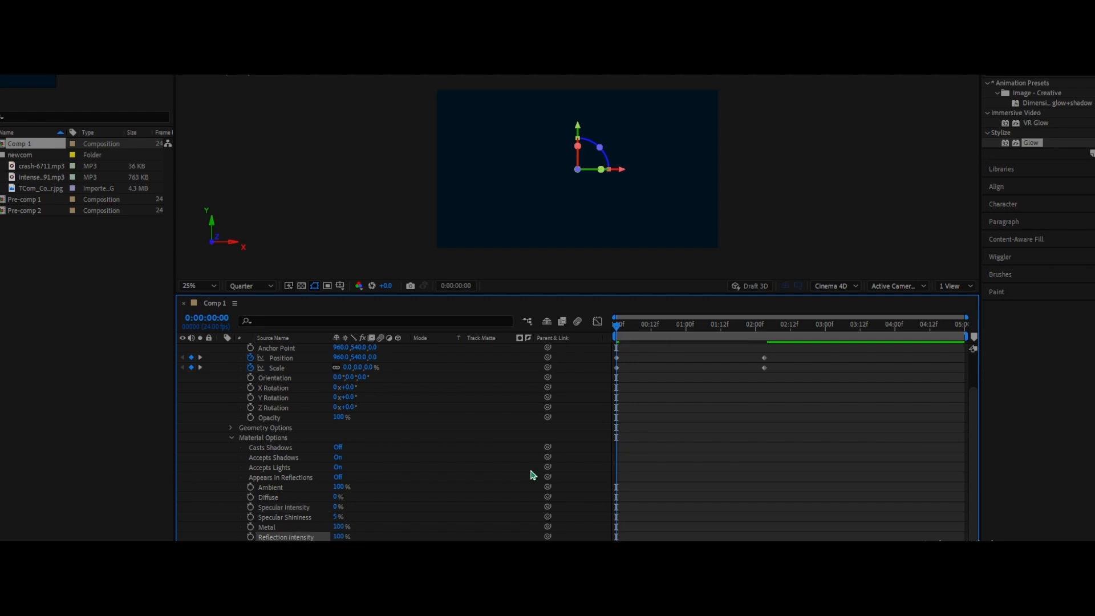
Step: Edit the Specular Shininess of the Pre-comp 1 in layer 3 and scrub through the fly-in to check the look
{"action": "left_click_drag", "start_coordinate": [617, 336], "coordinate": [729, 354]}
{"action": "left_click_drag", "start_coordinate": [762, 350], "coordinate": [499, 394]}
{"action": "left_click", "coordinate": [335, 518]}
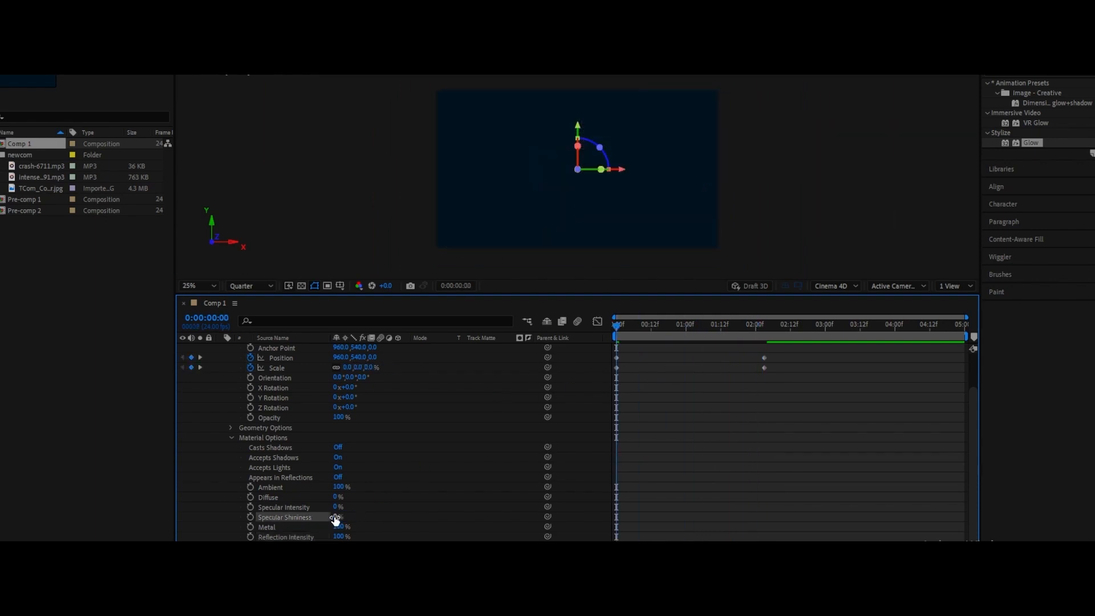
{"action": "left_click_drag", "start_coordinate": [627, 325], "coordinate": [751, 348]}
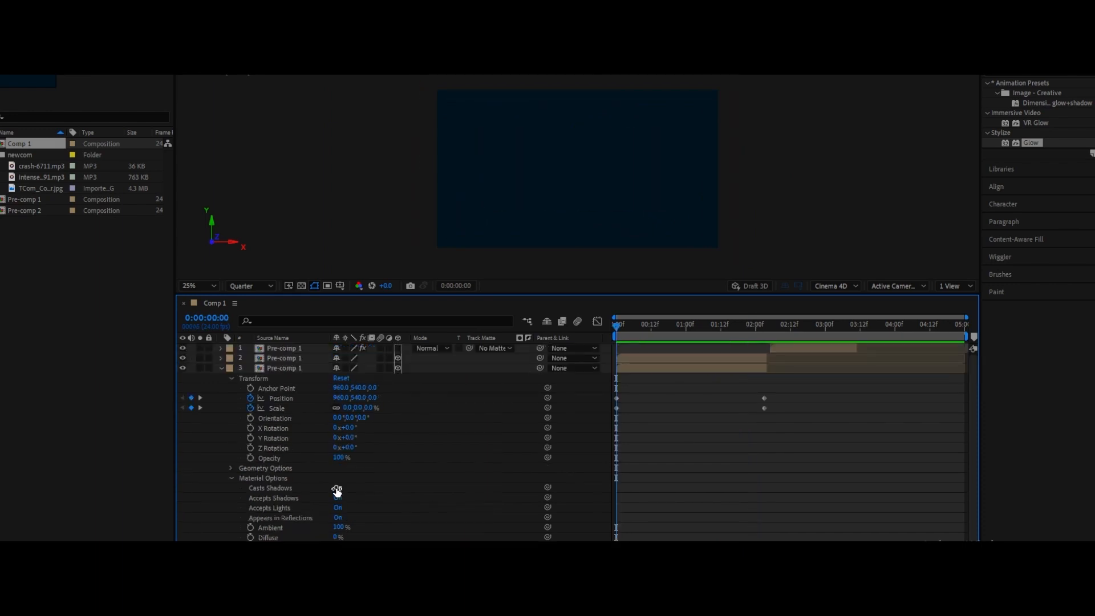
Step: Try the Casts Shadows options on the Pre-comp 1 in layer 3
{"action": "left_click", "coordinate": [338, 487]}
{"action": "left_click", "coordinate": [338, 488]}
{"action": "left_click", "coordinate": [338, 488]}
{"action": "scroll", "coordinate": [371, 489], "scroll_direction": "down", "scroll_amount": 2}
{"action": "scroll", "coordinate": [373, 498], "scroll_direction": "up", "scroll_amount": 2}
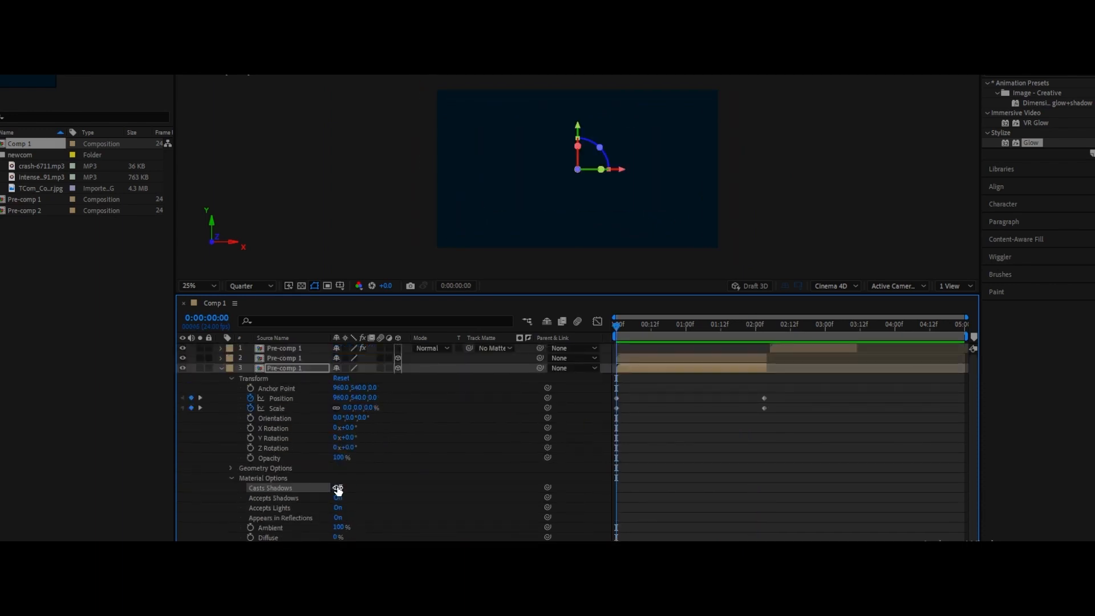
Step: Turn off Appears in Reflections in the material options of the Pre-comp 1 in layer 3
{"action": "left_click", "coordinate": [338, 518]}
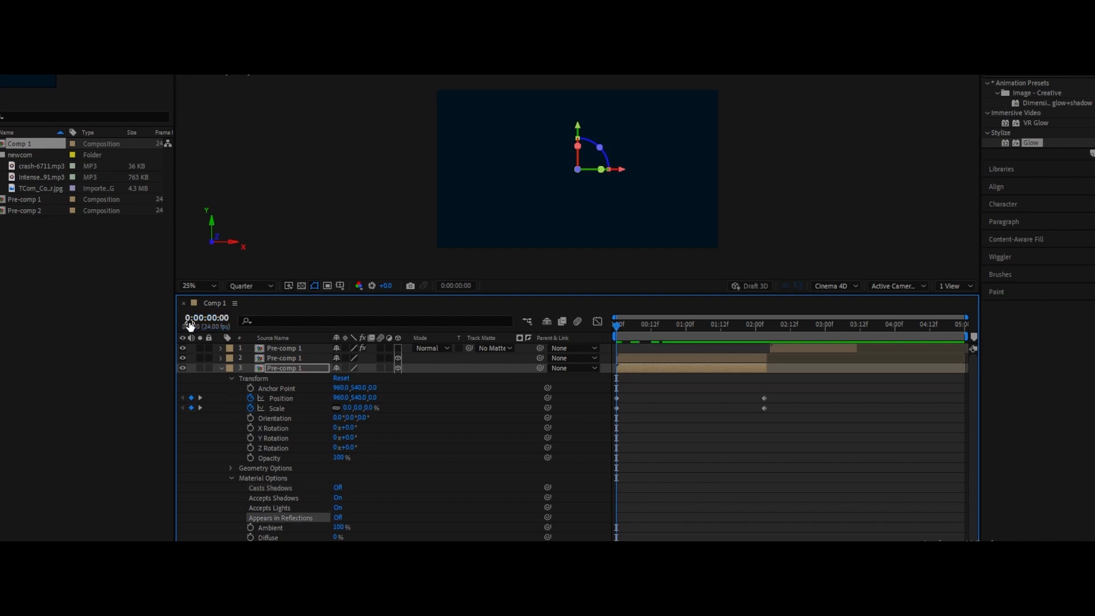
{"action": "scroll", "coordinate": [359, 512], "scroll_direction": "down", "scroll_amount": 2}
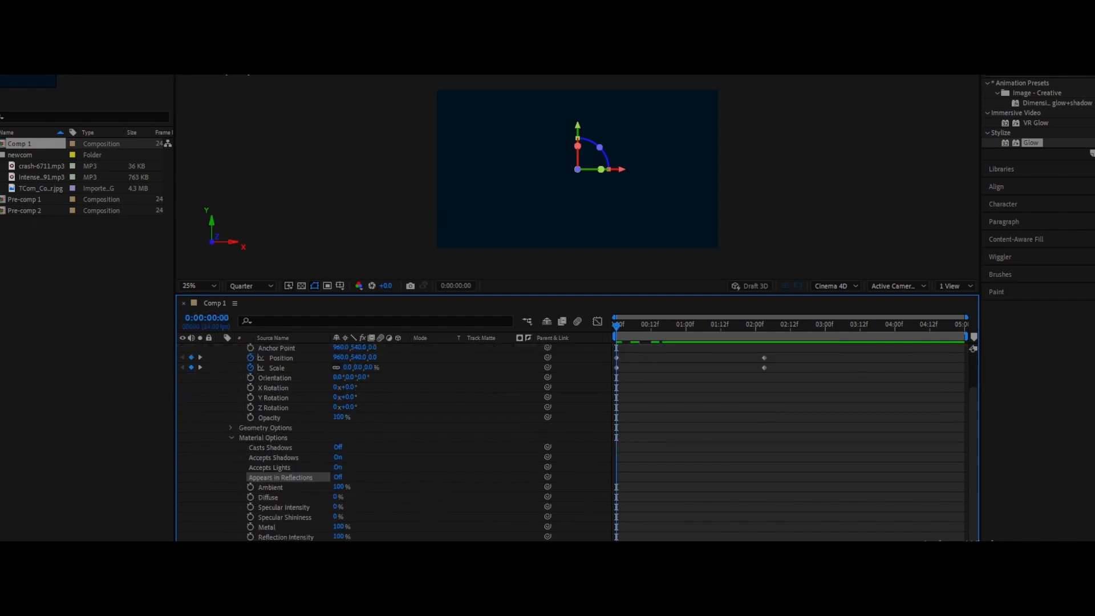
{"action": "scroll", "coordinate": [308, 418], "scroll_direction": "up", "scroll_amount": 2}
Step: Set Casts Shadows to Off in the material options of the Pre-comp 1 in layer 2 and preview the animation
{"action": "left_click", "coordinate": [220, 359]}
{"action": "left_click", "coordinate": [338, 468]}
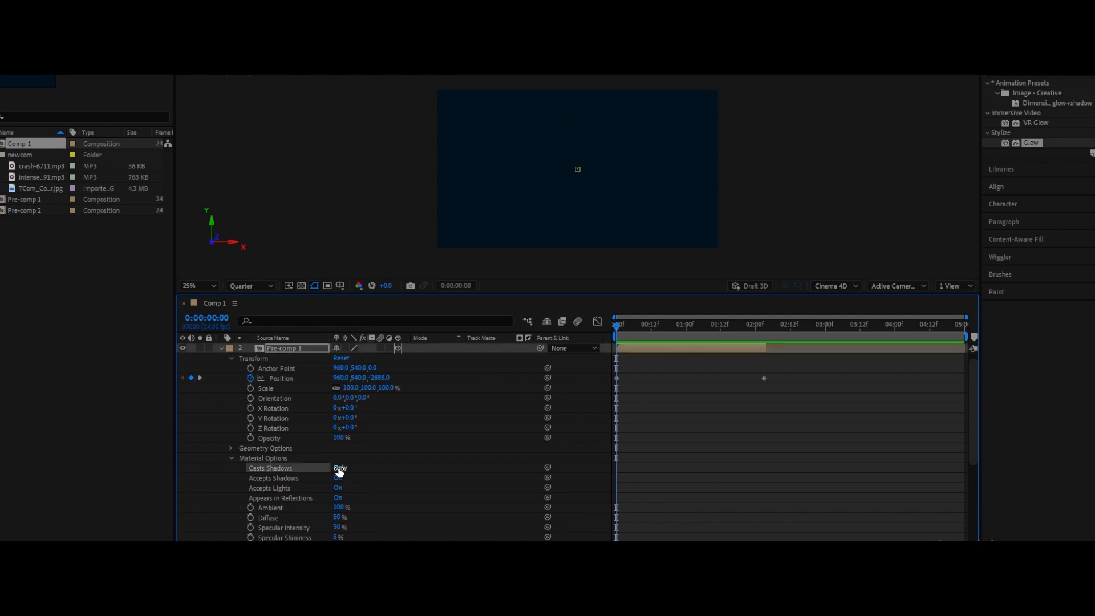
{"action": "scroll", "coordinate": [386, 523], "scroll_direction": "down", "scroll_amount": 4}
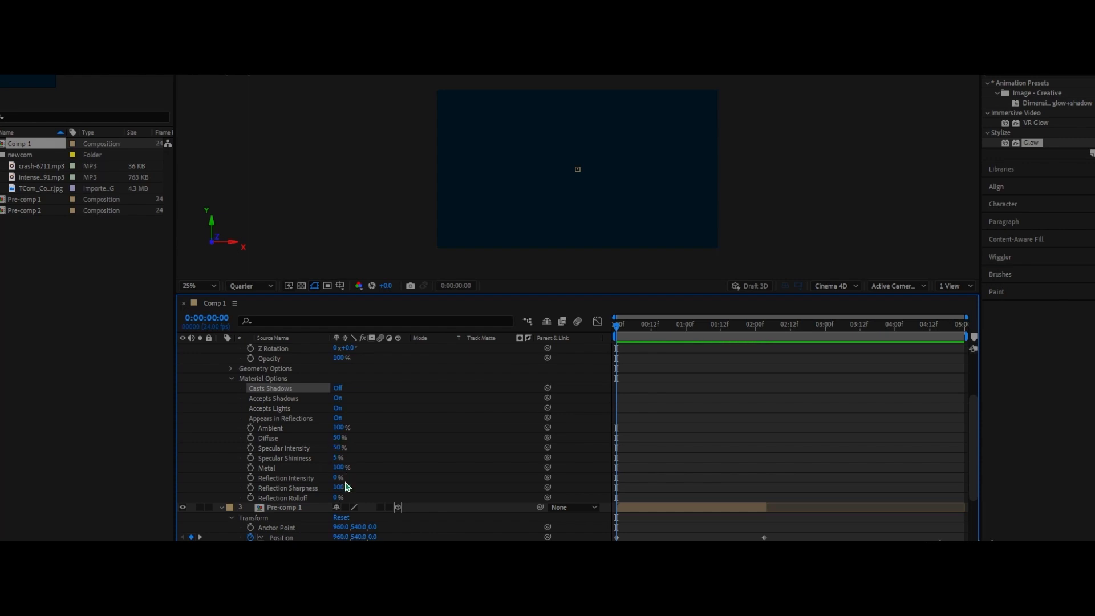
{"action": "mouse_move", "coordinate": [612, 337]}
{"action": "left_mouse_down"}
{"action": "mouse_move", "coordinate": [755, 360]}
{"action": "mouse_move", "coordinate": [621, 357]}
{"action": "mouse_move", "coordinate": [648, 350]}
{"action": "mouse_move", "coordinate": [622, 345]}
{"action": "left_mouse_up"}
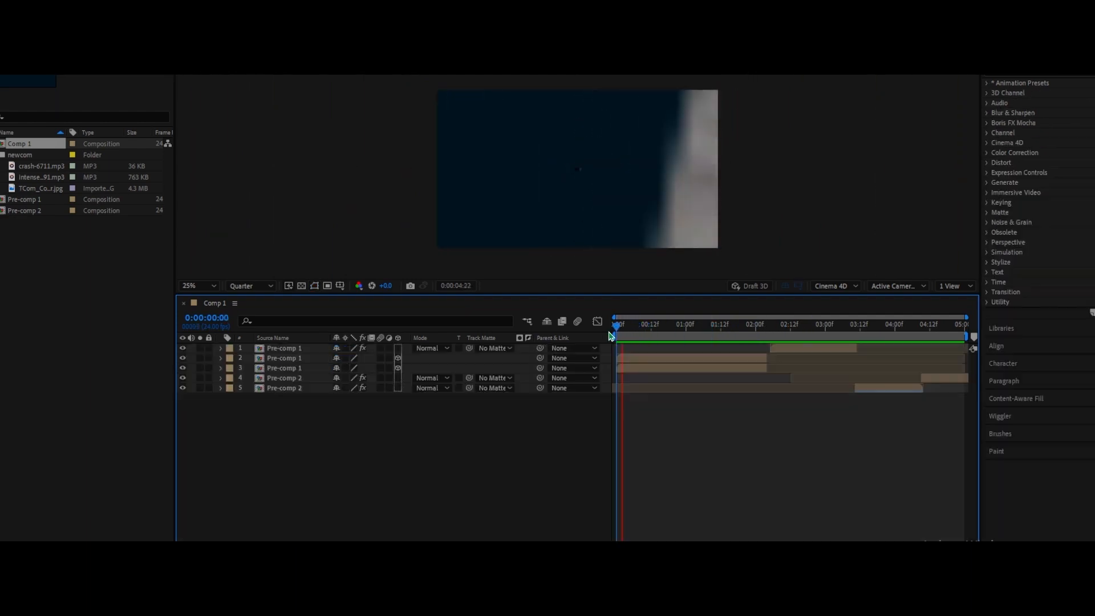
{"action": "key", "text": "space"}
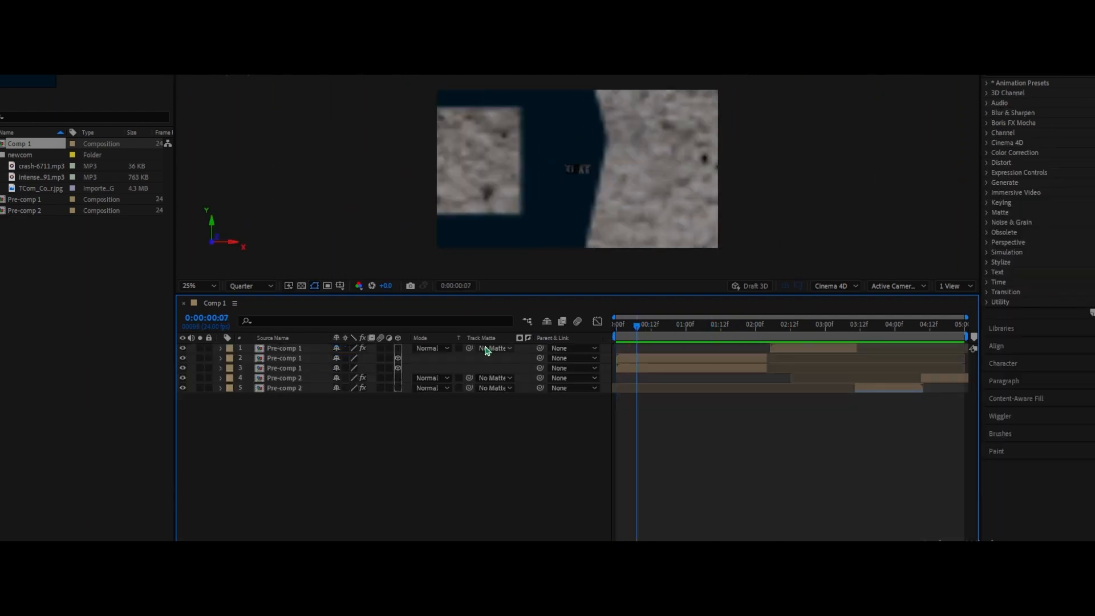
Step: Try pushing the Pre-comp 1 in layer 3 far back along Z with a Position keyframe at 0:00:00:07
{"action": "left_click", "coordinate": [221, 367]}
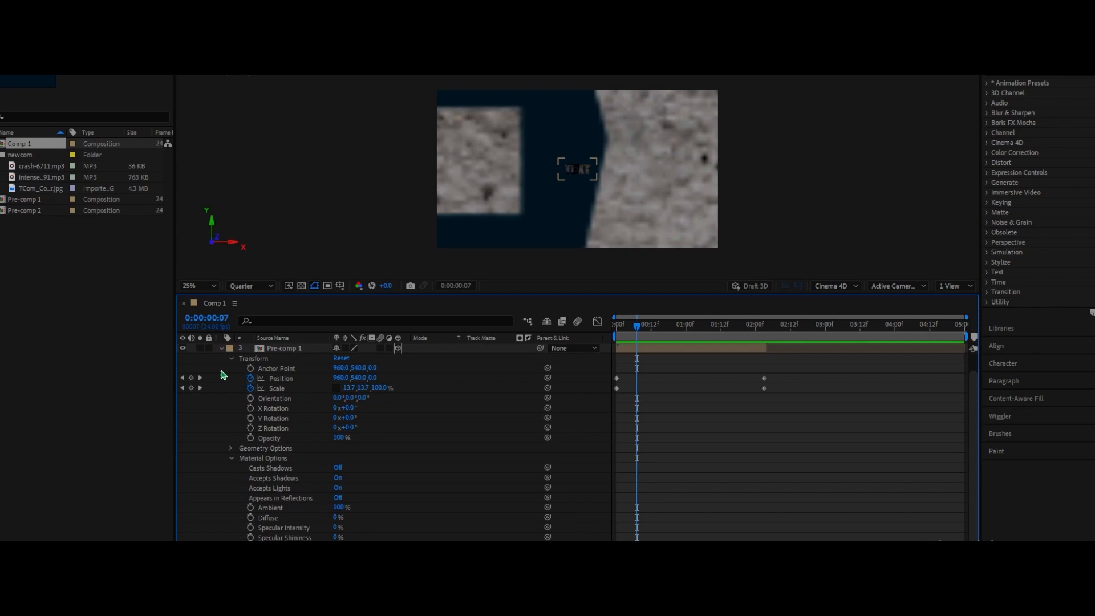
{"action": "left_click", "coordinate": [376, 377]}
{"action": "key", "text": "Return"}
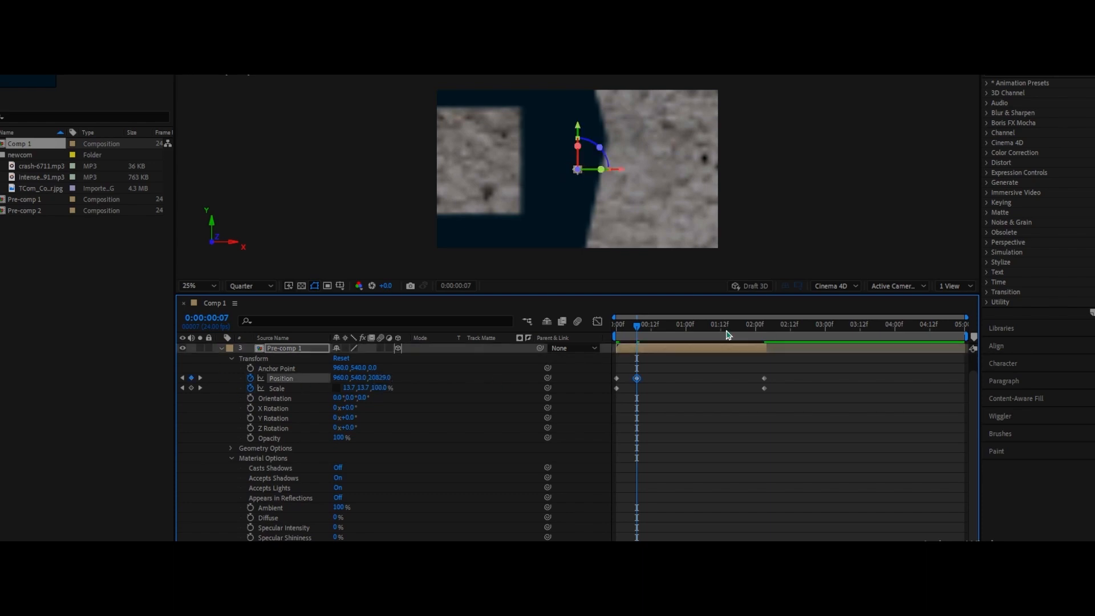
Step: Set the Z Position of the Pre-comp 1 in layer 3 to 20829 at the 0:00:00:00 keyframe
{"action": "left_click_drag", "start_coordinate": [634, 326], "coordinate": [616, 326]}
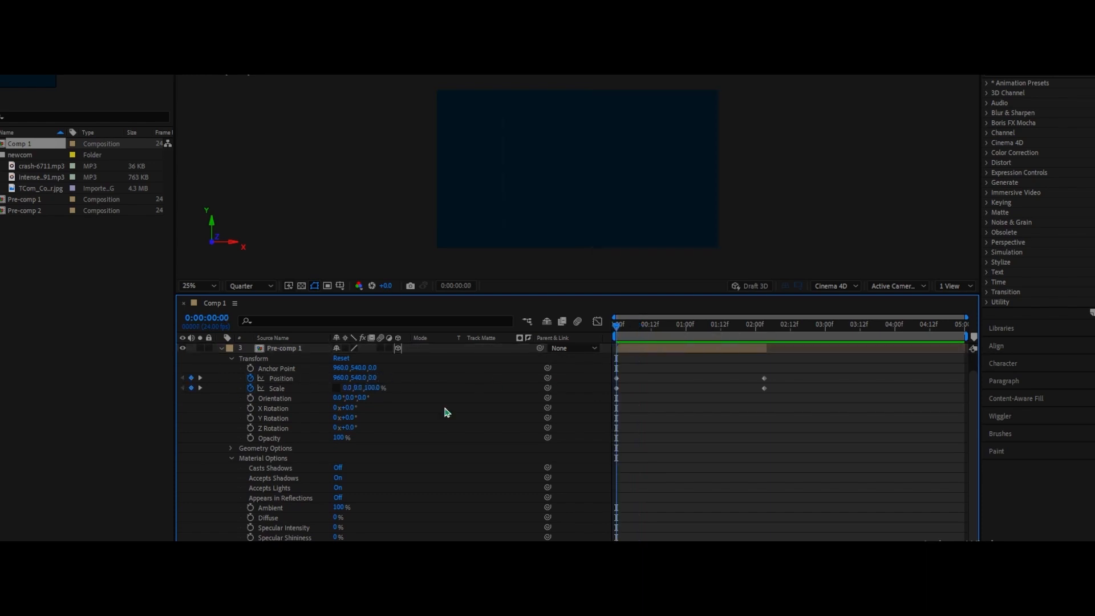
{"action": "left_click", "coordinate": [371, 379]}
{"action": "key", "text": "Return"}
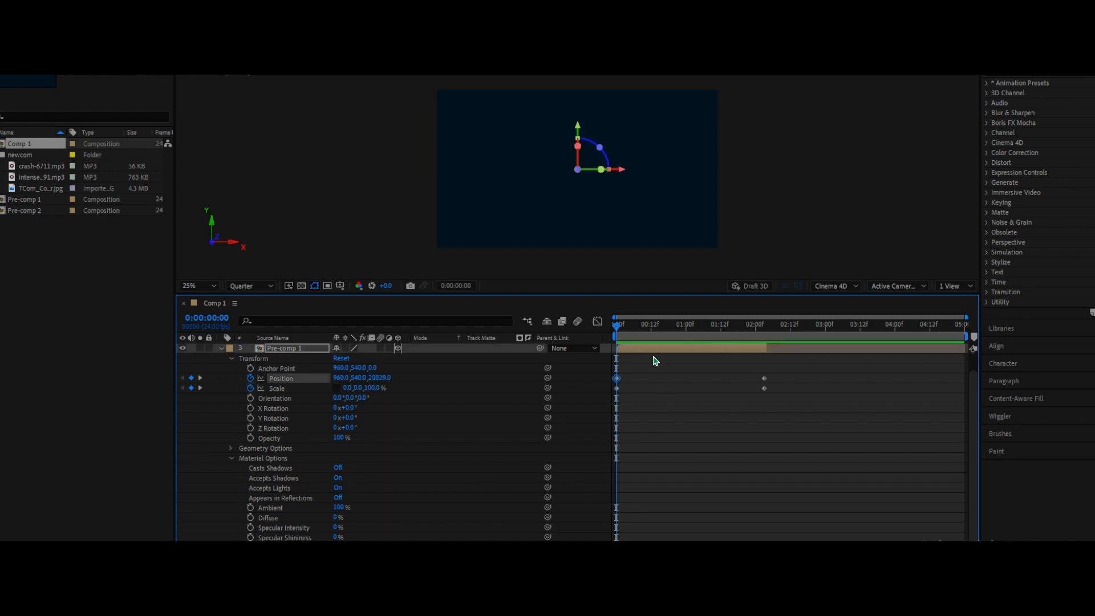